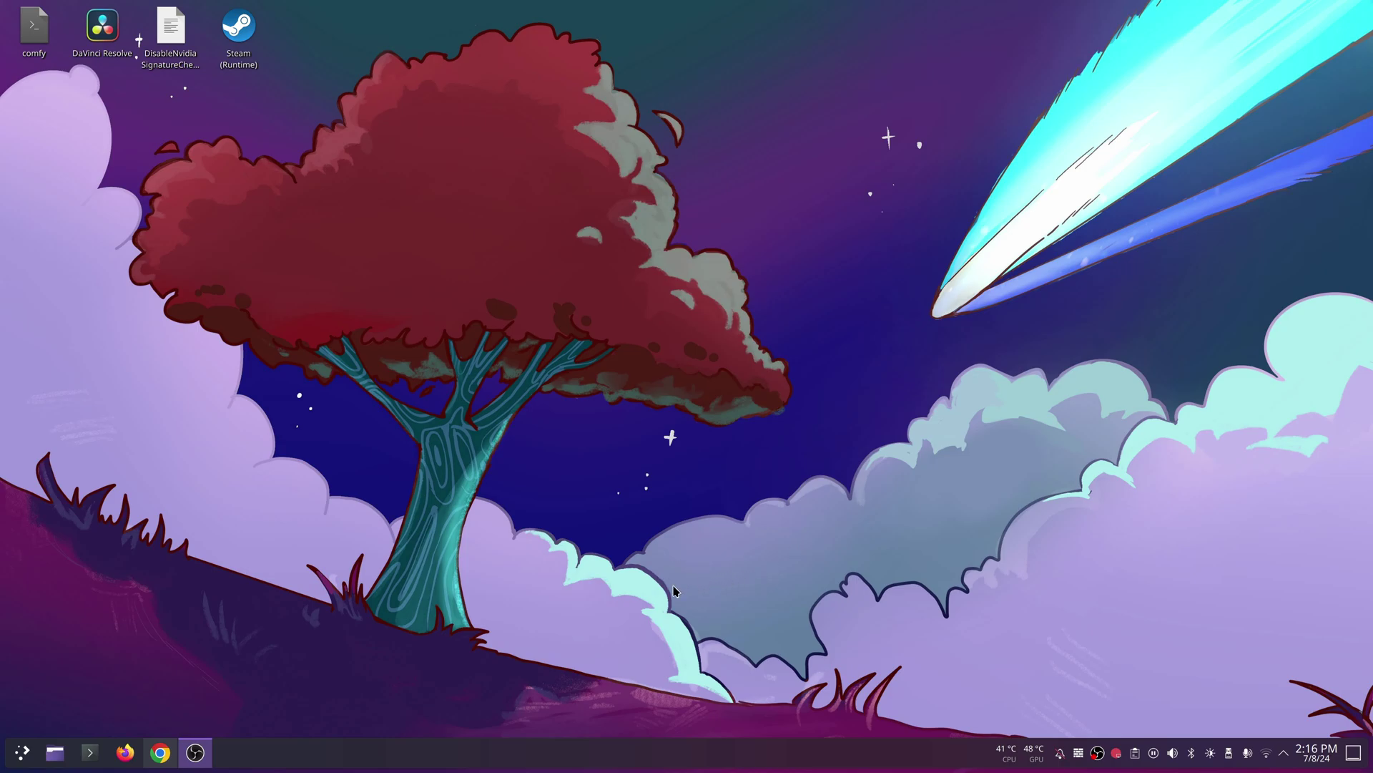
# View the system information page in System Settings, then close the settings window
pyautogui.click(21, 751)
pyautogui.click(251, 464)
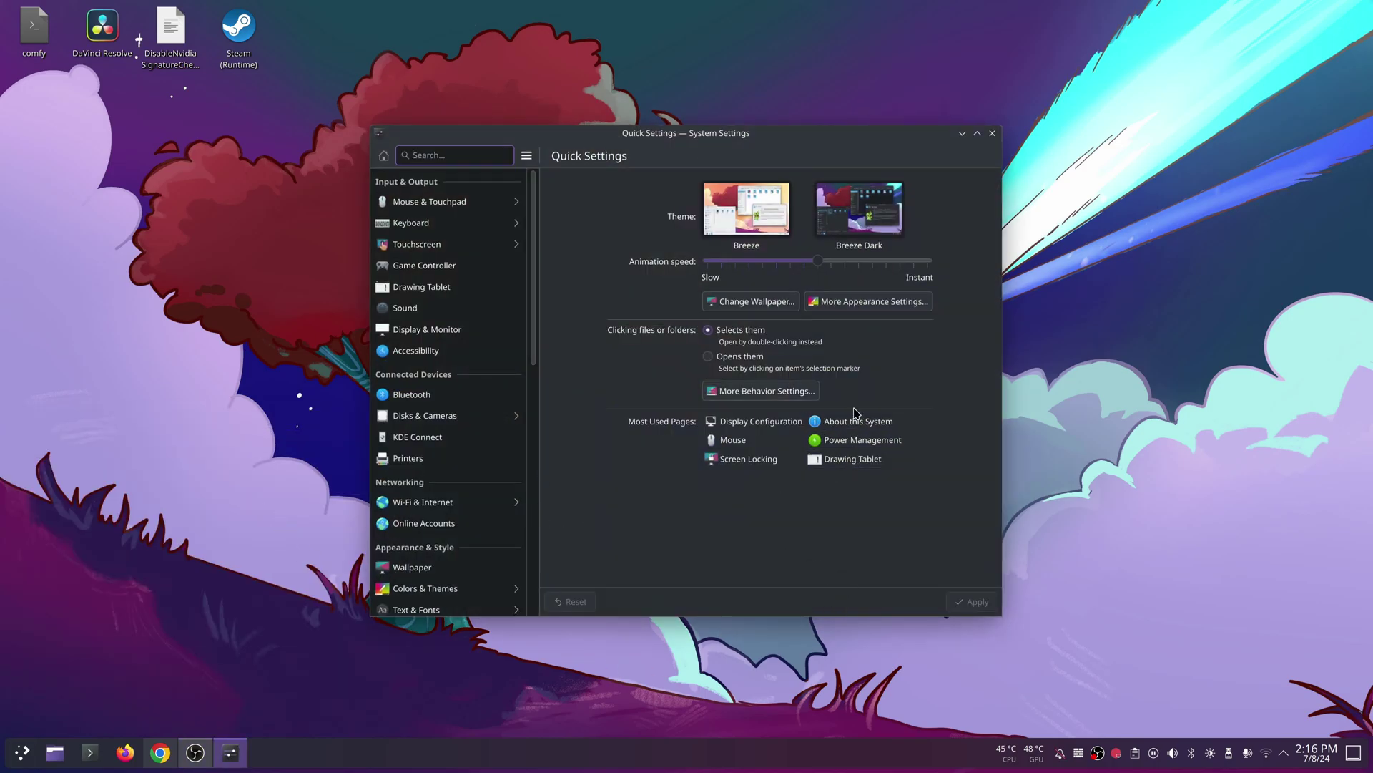
pyautogui.click(856, 420)
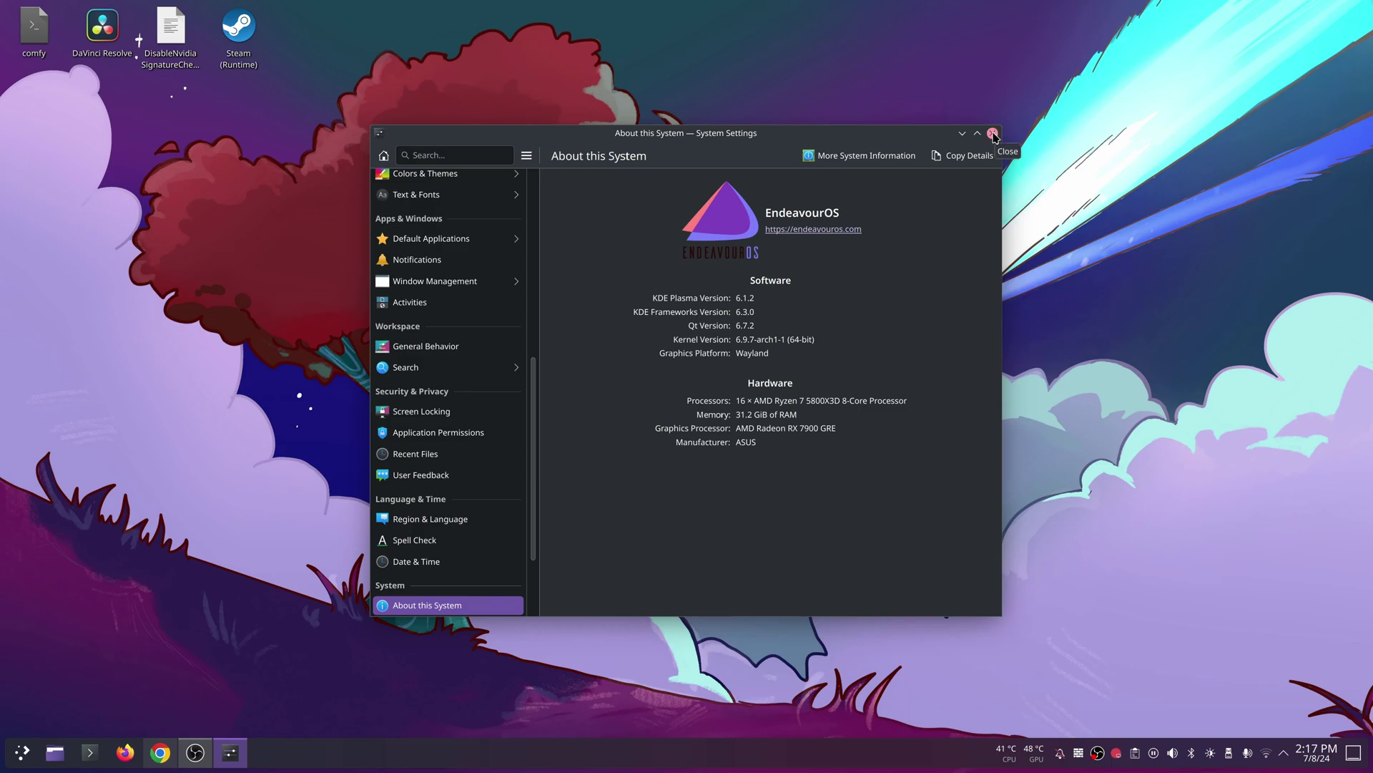
pyautogui.click(993, 135)
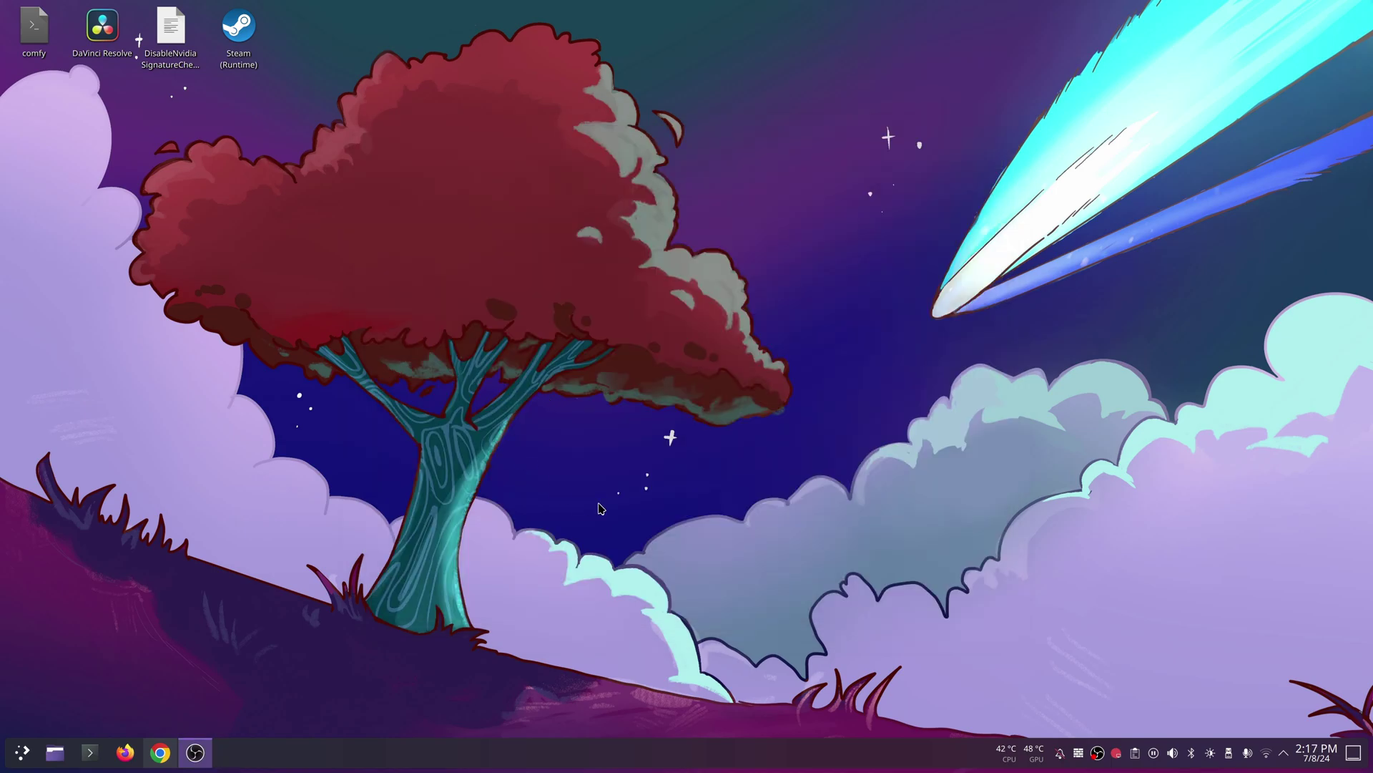
# Launch DaVinci Resolve and look at its launcher's properties without changing anything
pyautogui.doubleClick(102, 29)
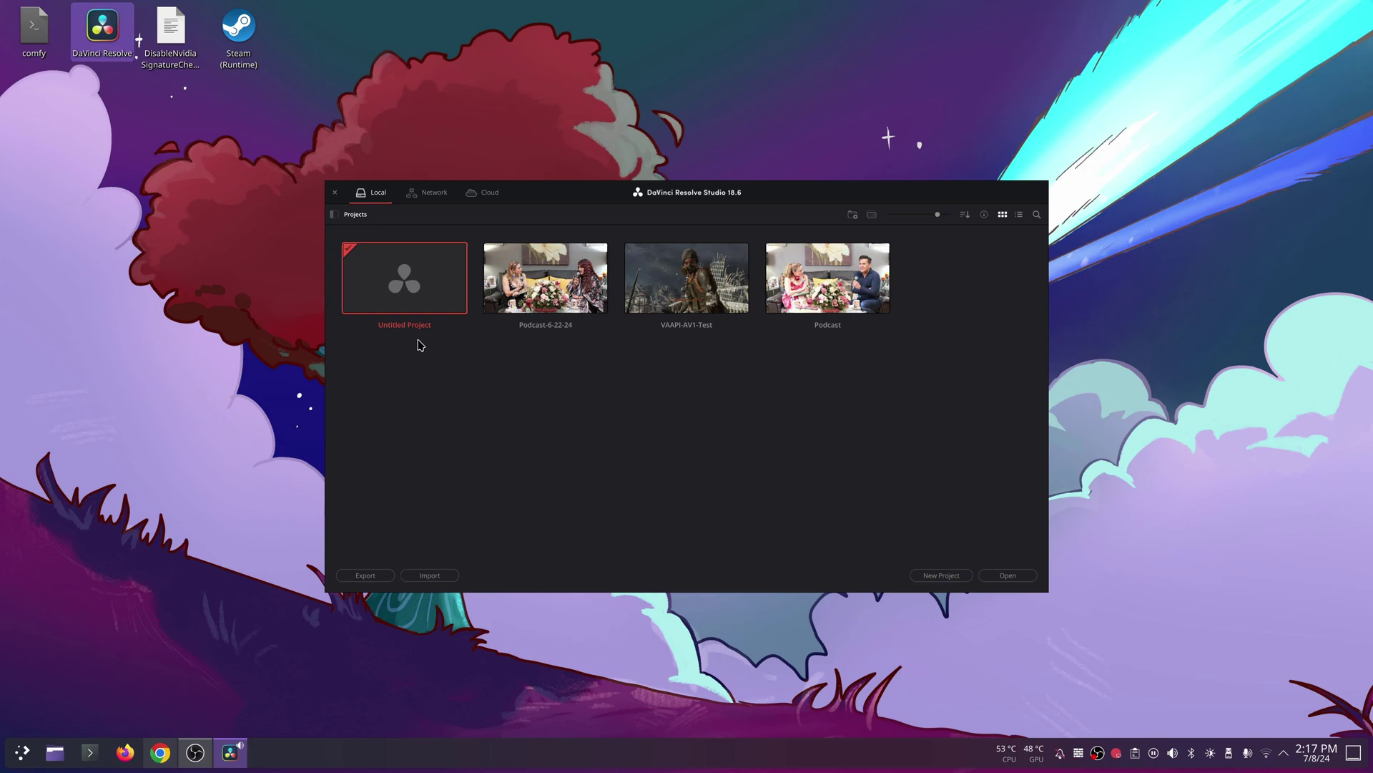
pyautogui.rightClick(108, 41)
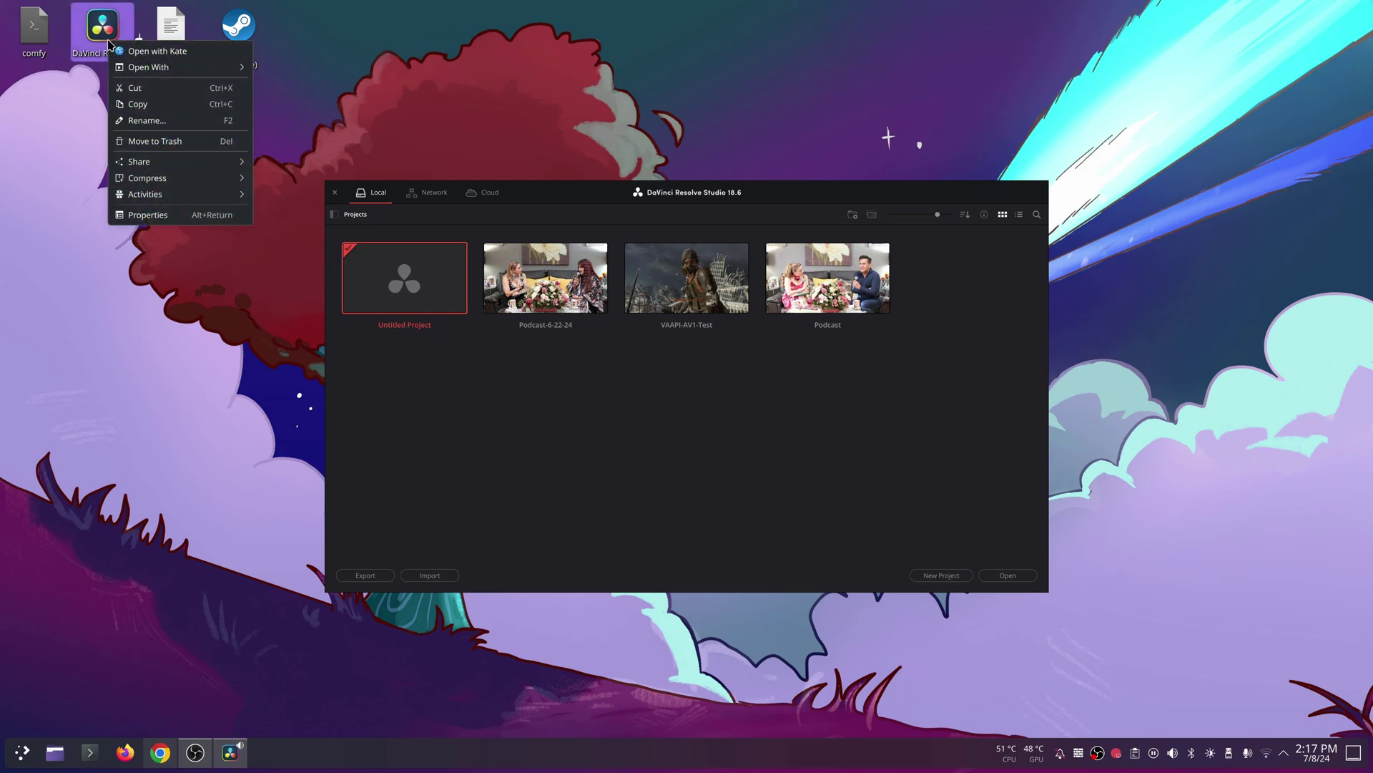
pyautogui.click(150, 216)
pyautogui.click(946, 524)
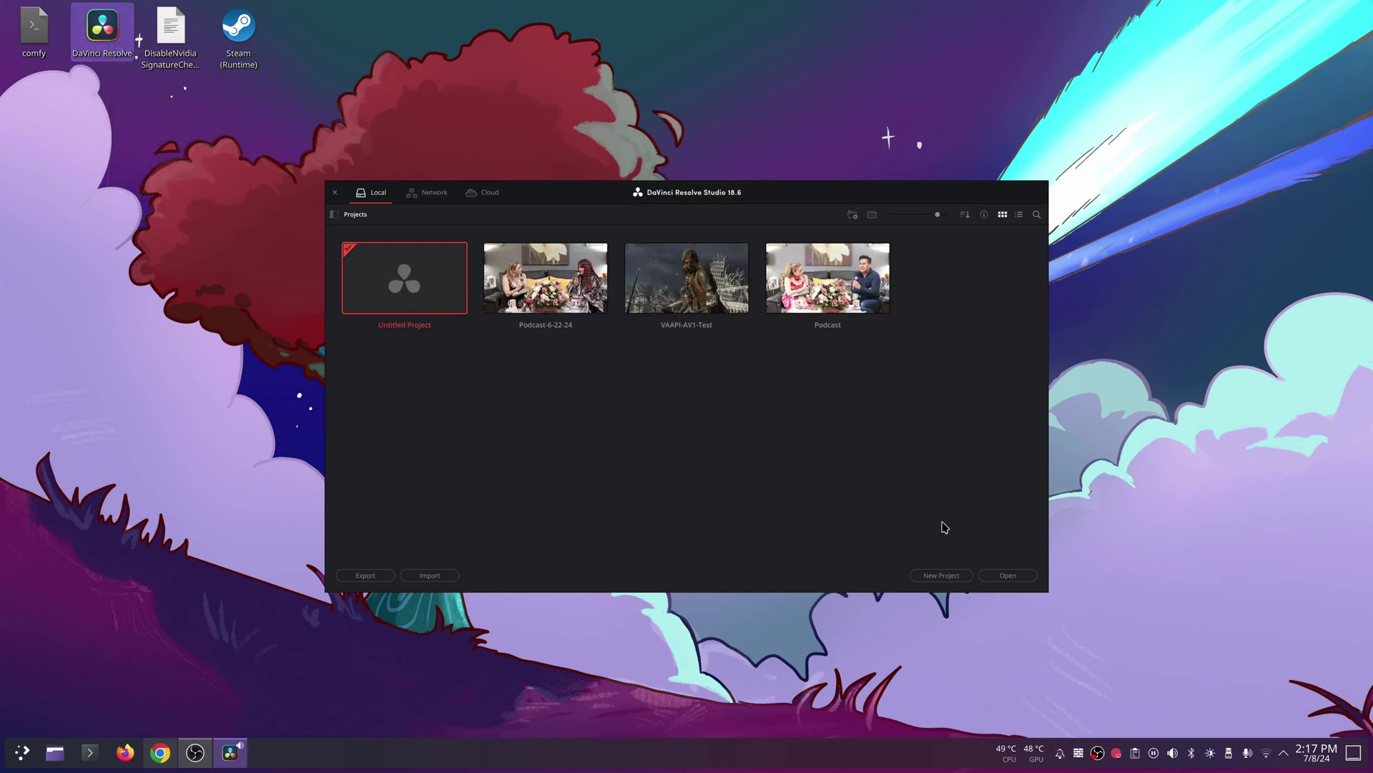
# Open the DaVinci Resolve launcher file in the Kate text editor
pyautogui.rightClick(103, 35)
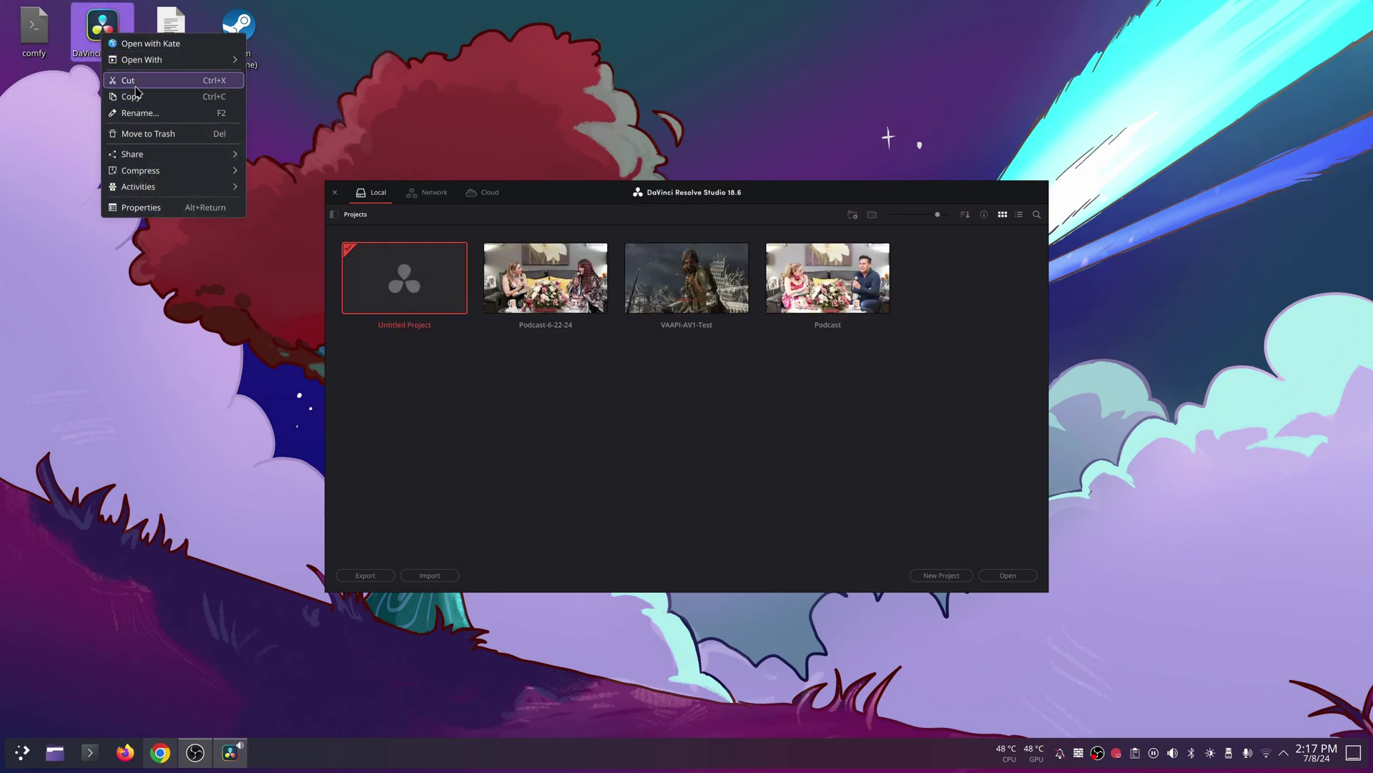
pyautogui.click(175, 46)
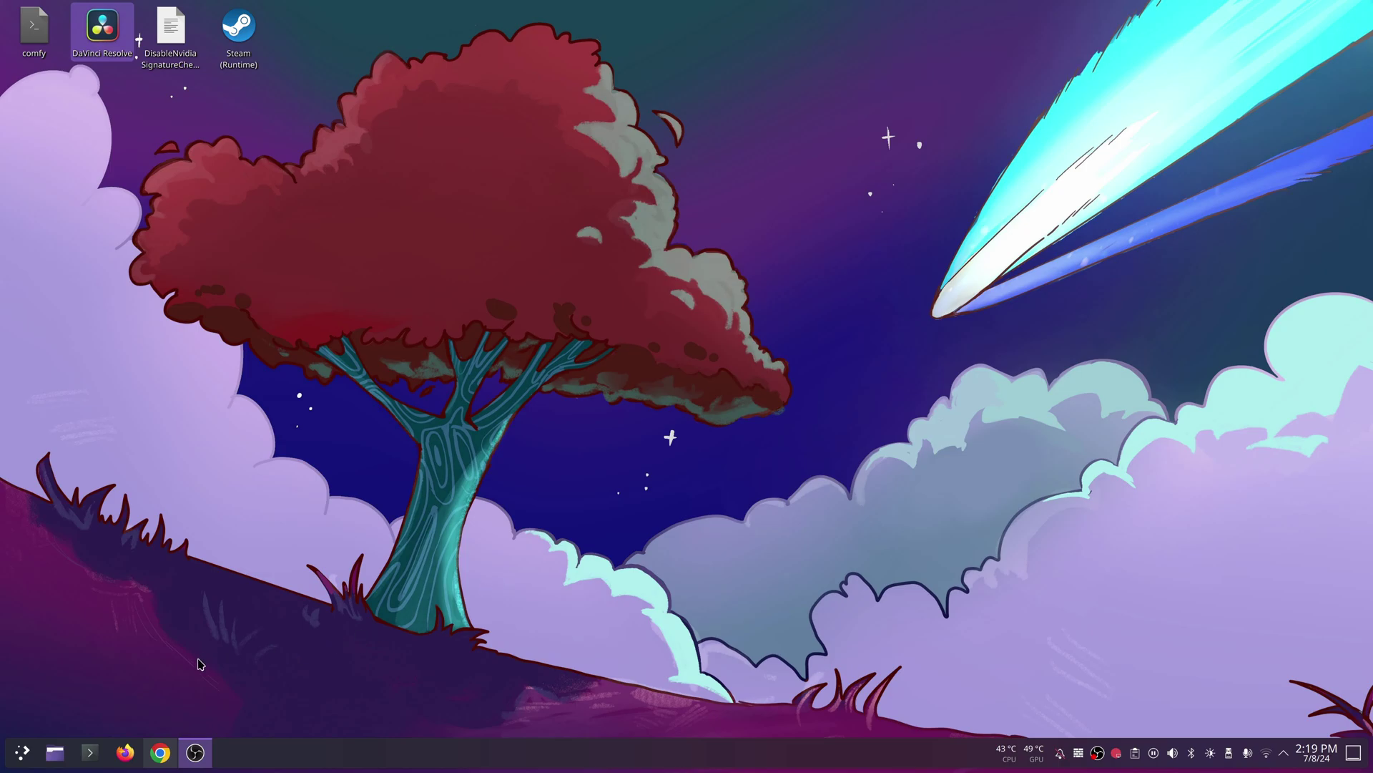
# Launch darktable from the Graphics category of the application launcher
pyautogui.click(21, 754)
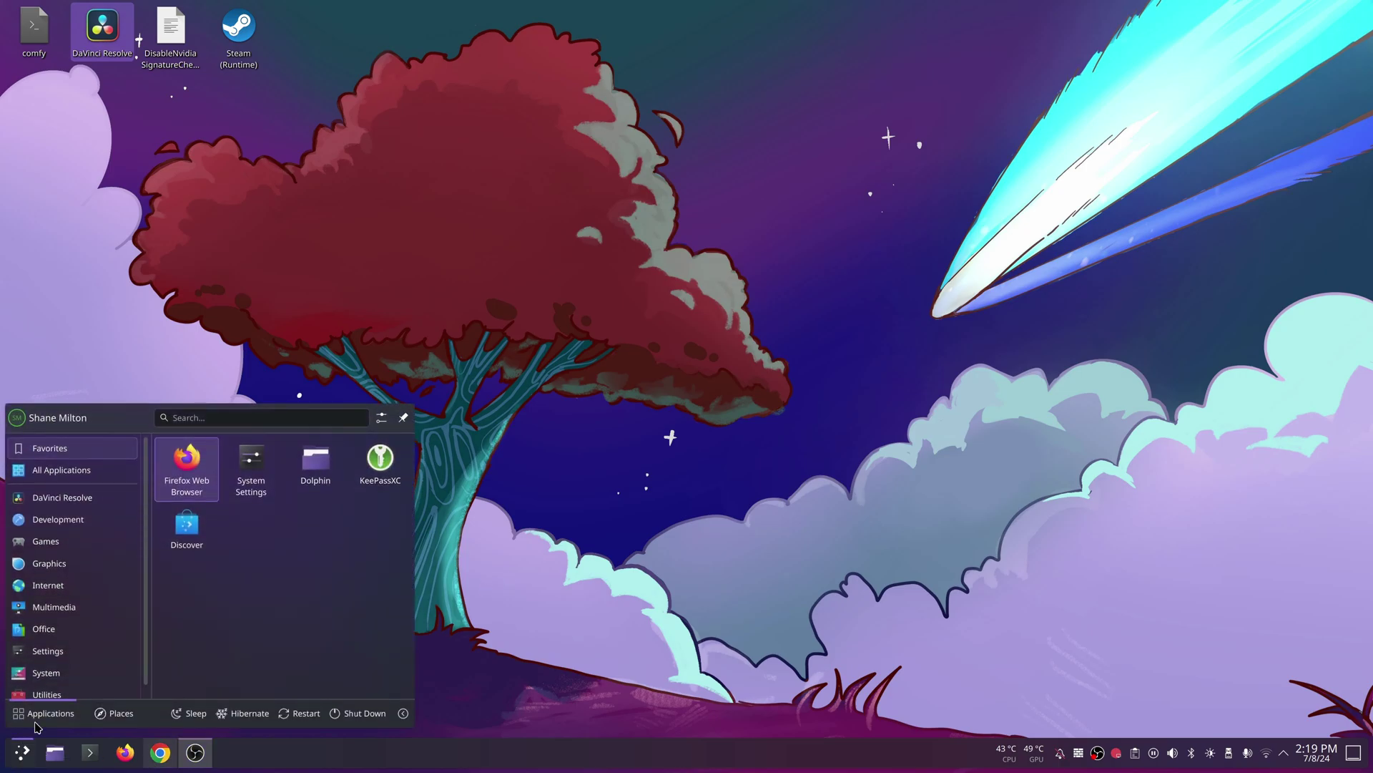
pyautogui.moveTo(55, 542)
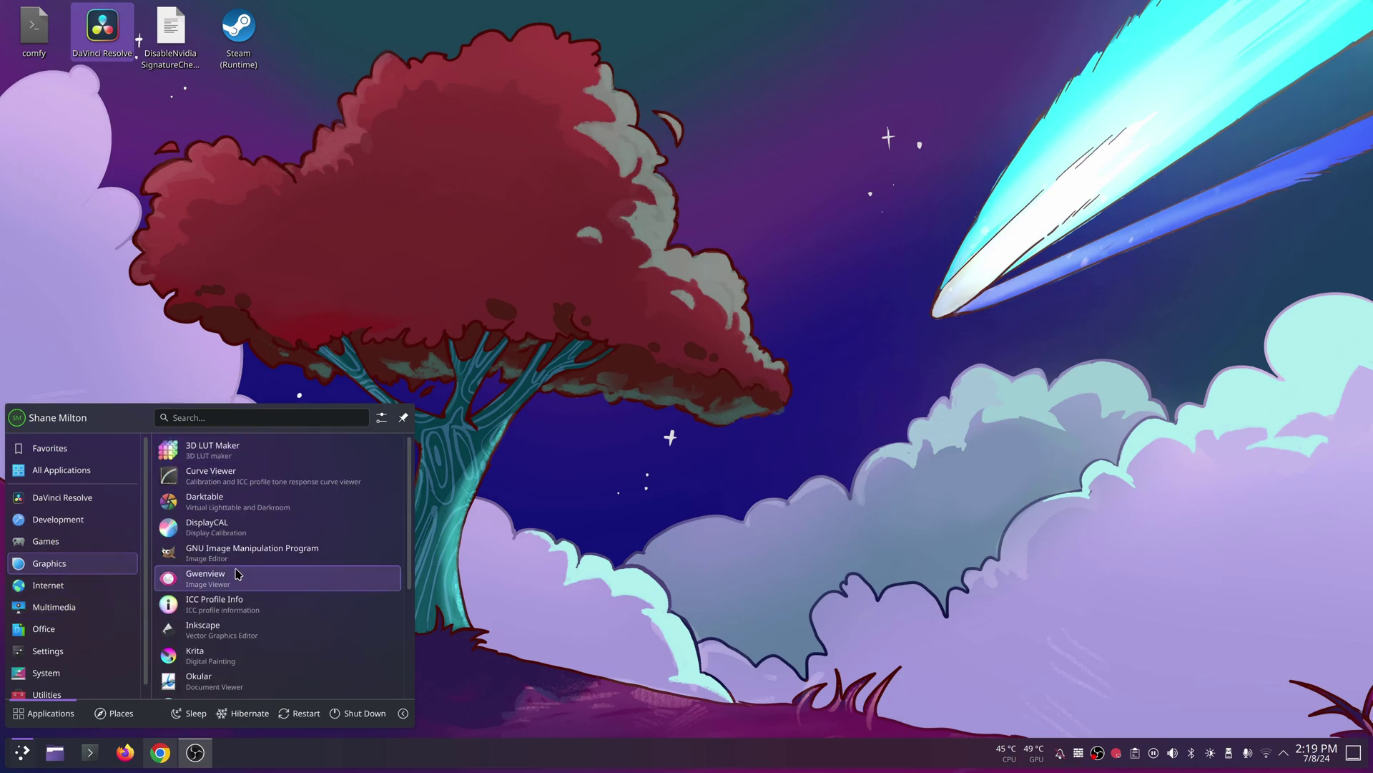
pyautogui.click(230, 500)
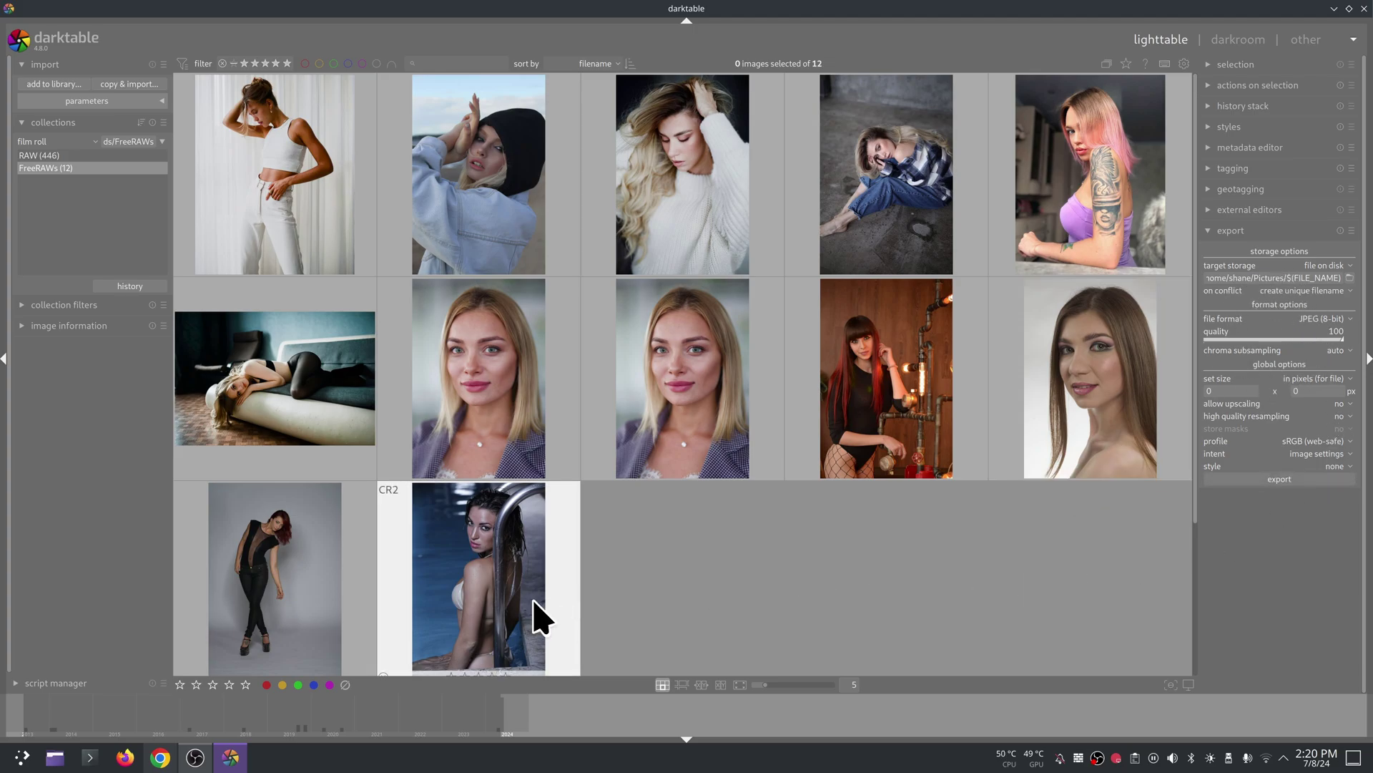
# Open the photo of the woman on the couch in the darkroom
pyautogui.click(16, 684)
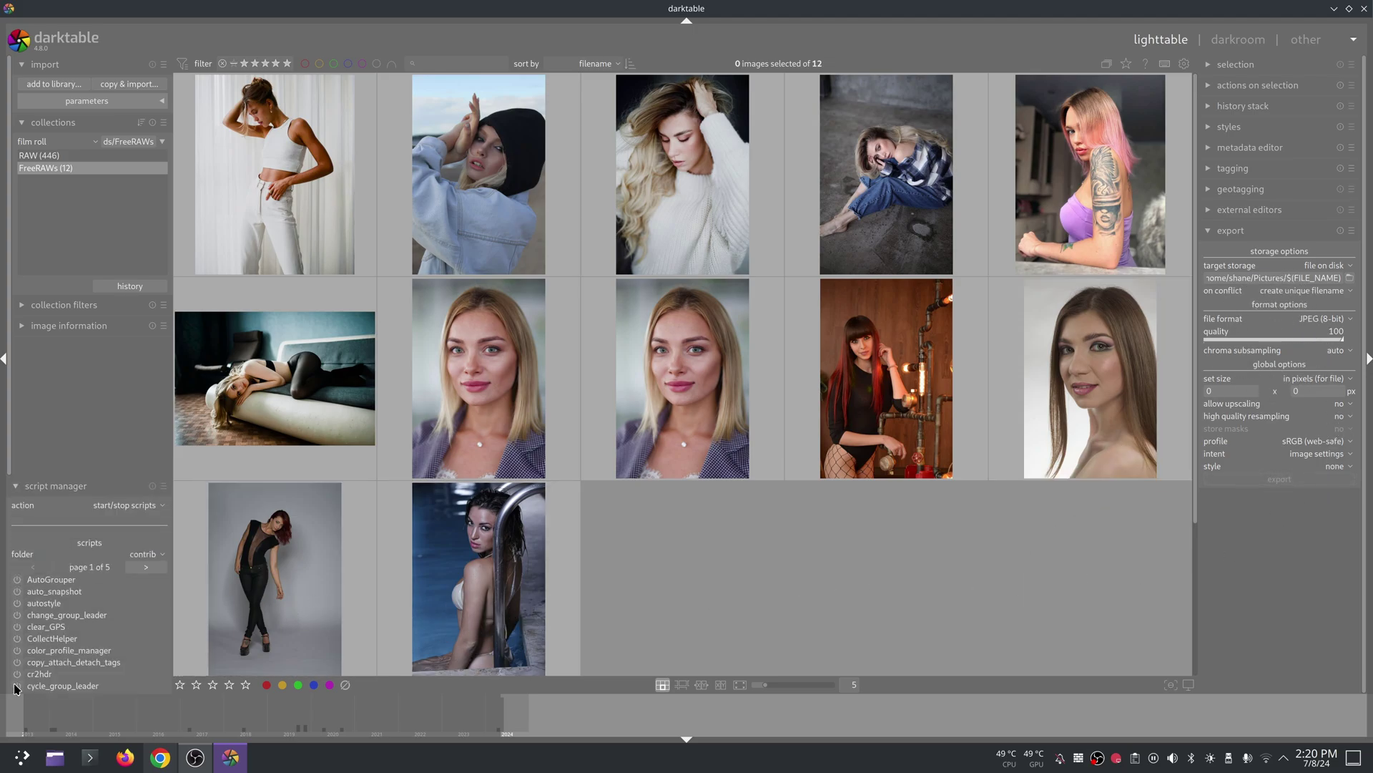
pyautogui.click(16, 486)
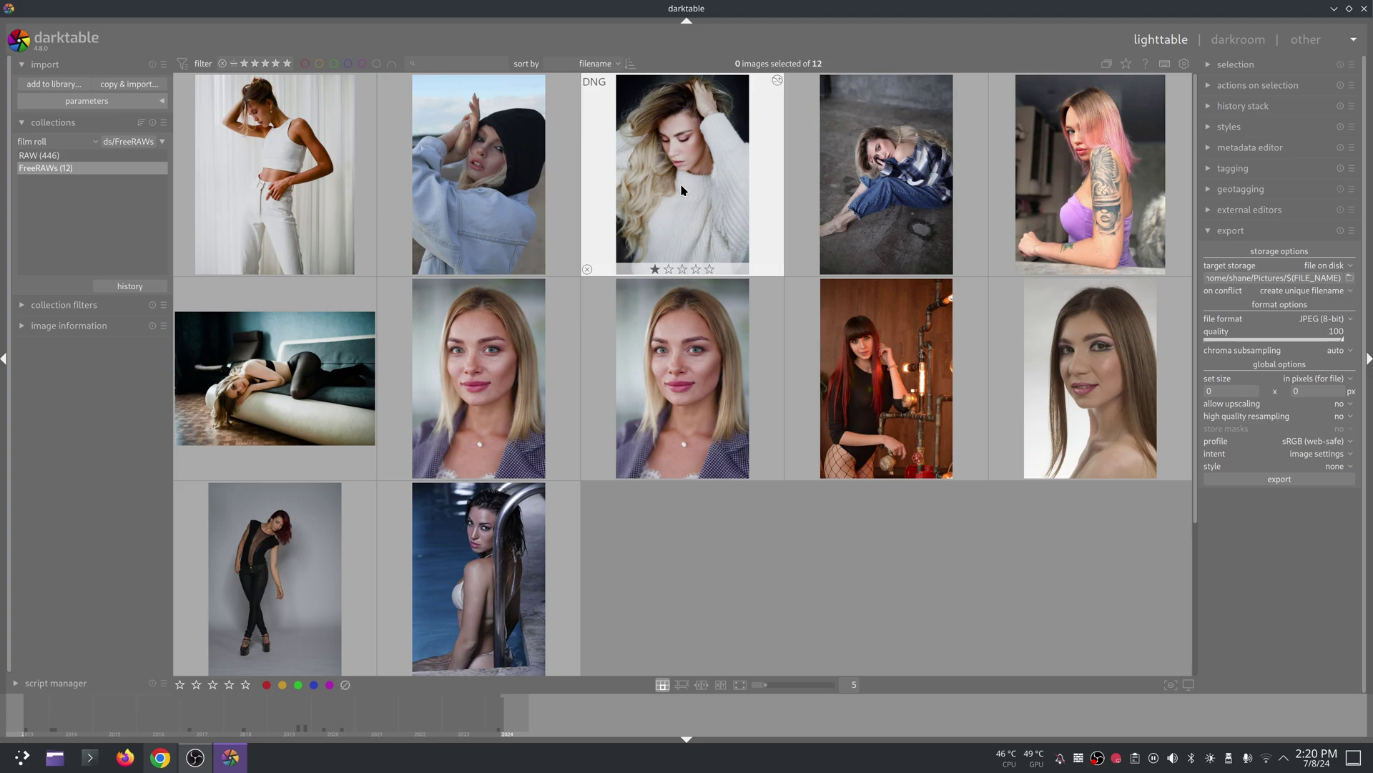
pyautogui.click(276, 391)
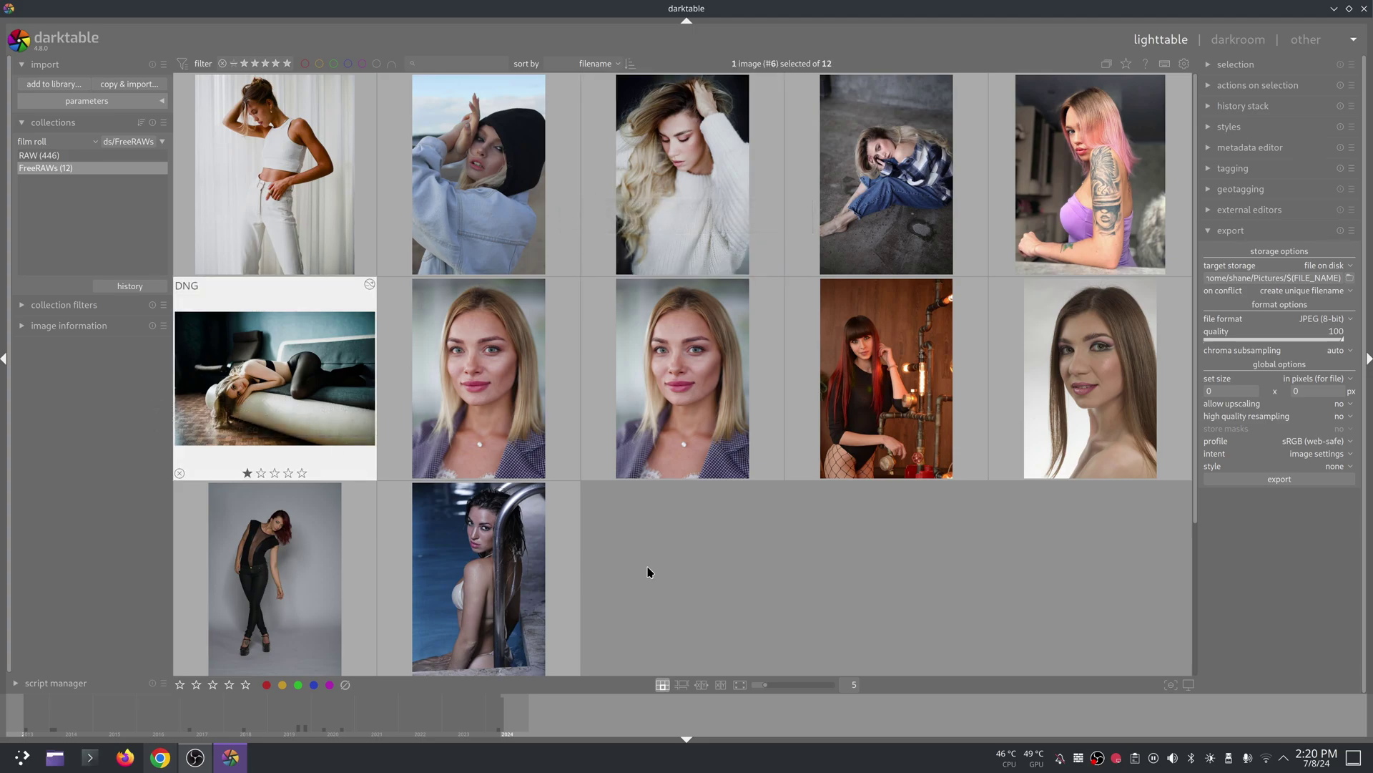
pyautogui.press('d')
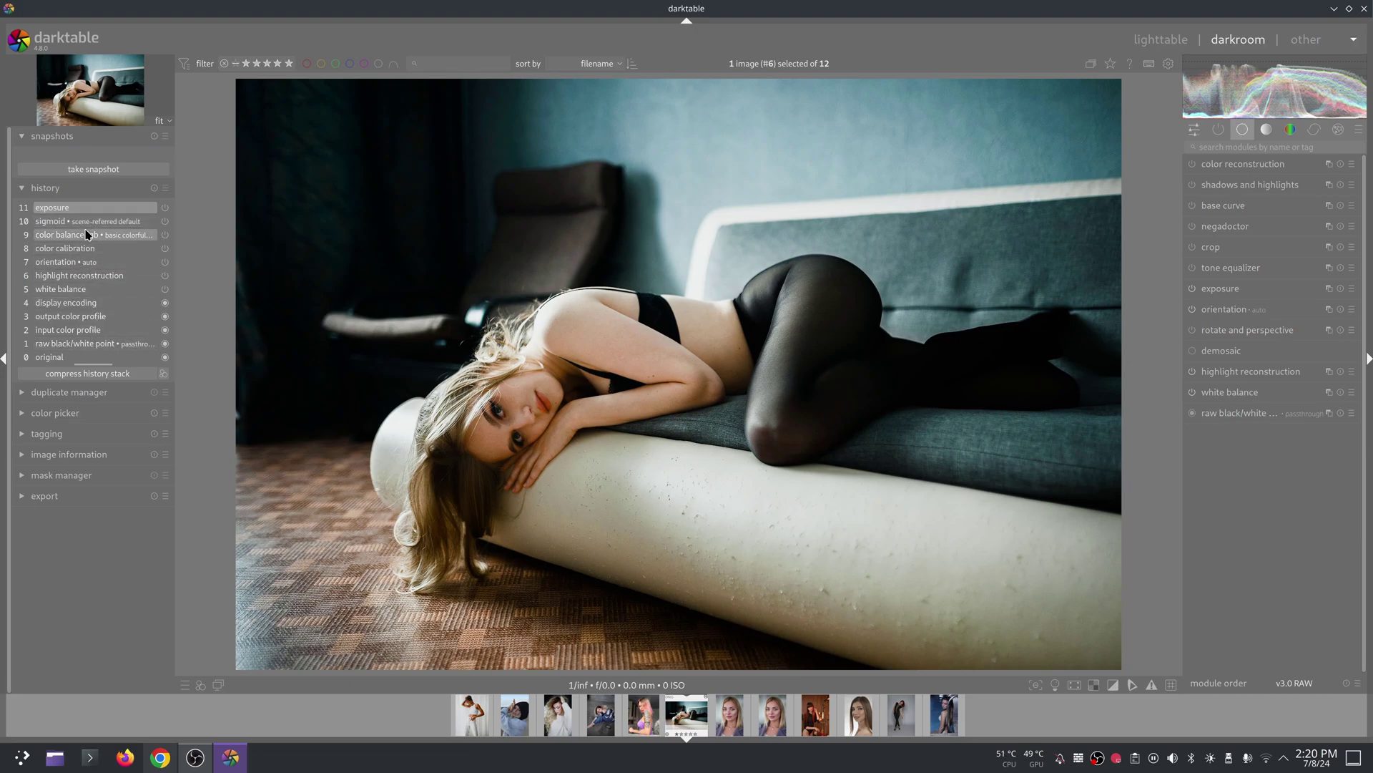
# Compare white balance and exposure history steps, inspect the photo at 200%, then close darktable
pyautogui.click(74, 290)
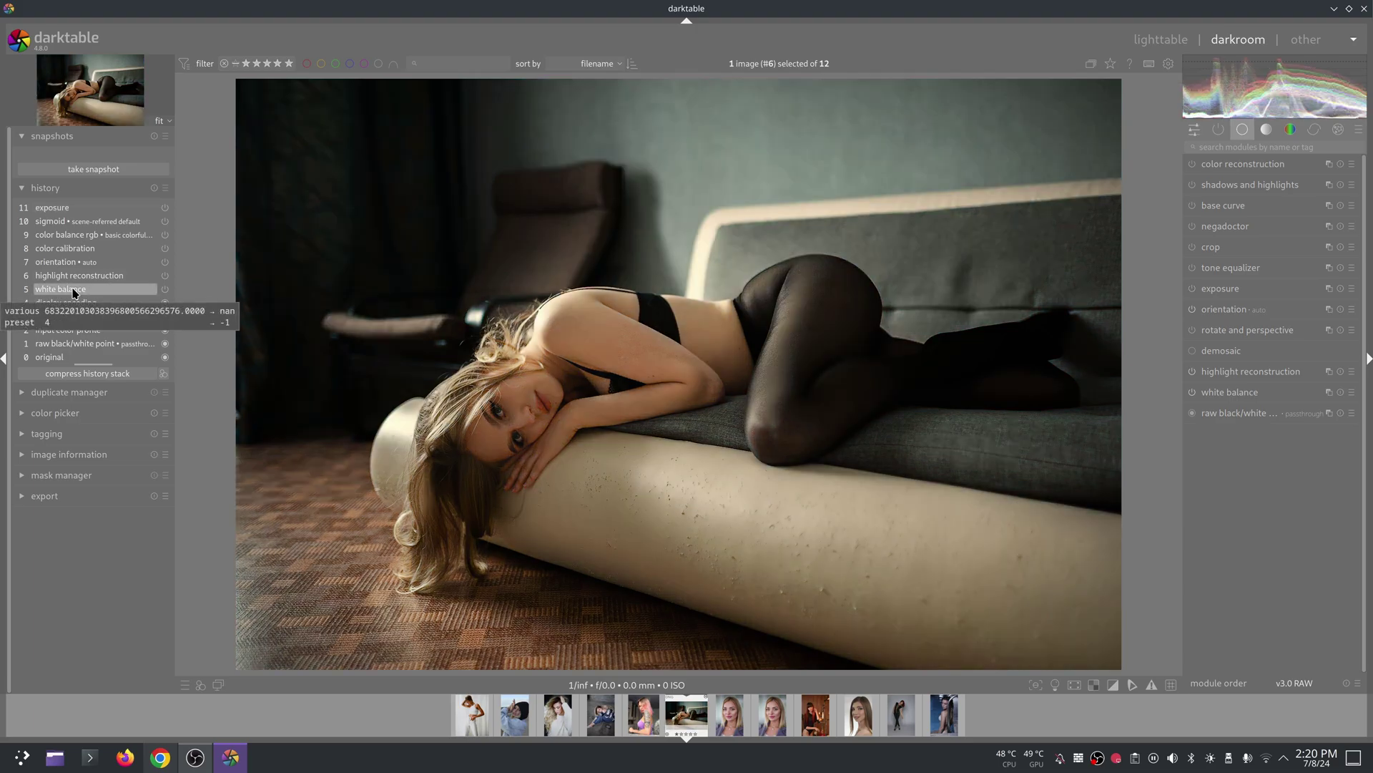
pyautogui.click(85, 207)
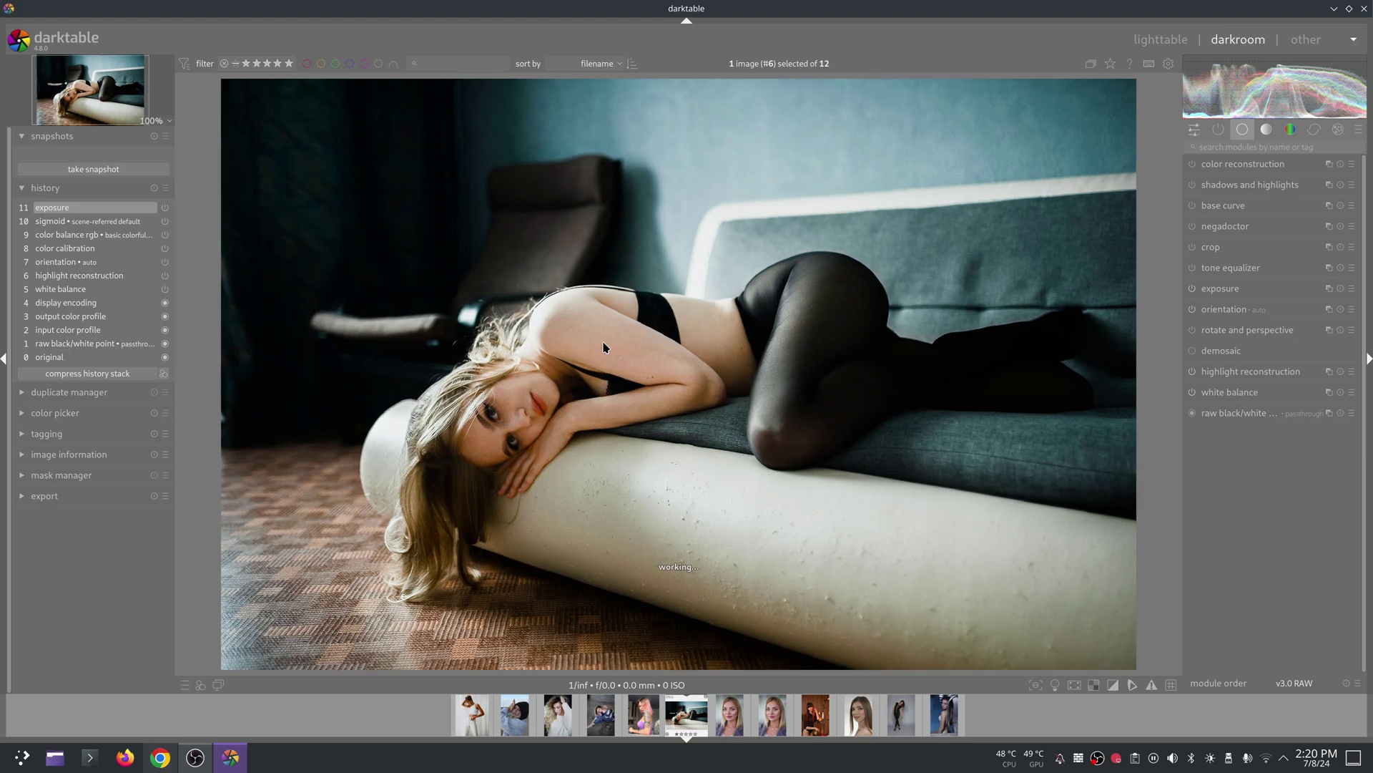
pyautogui.middleClick(609, 374)
pyautogui.moveTo(631, 429); pyautogui.dragTo(800, 331)
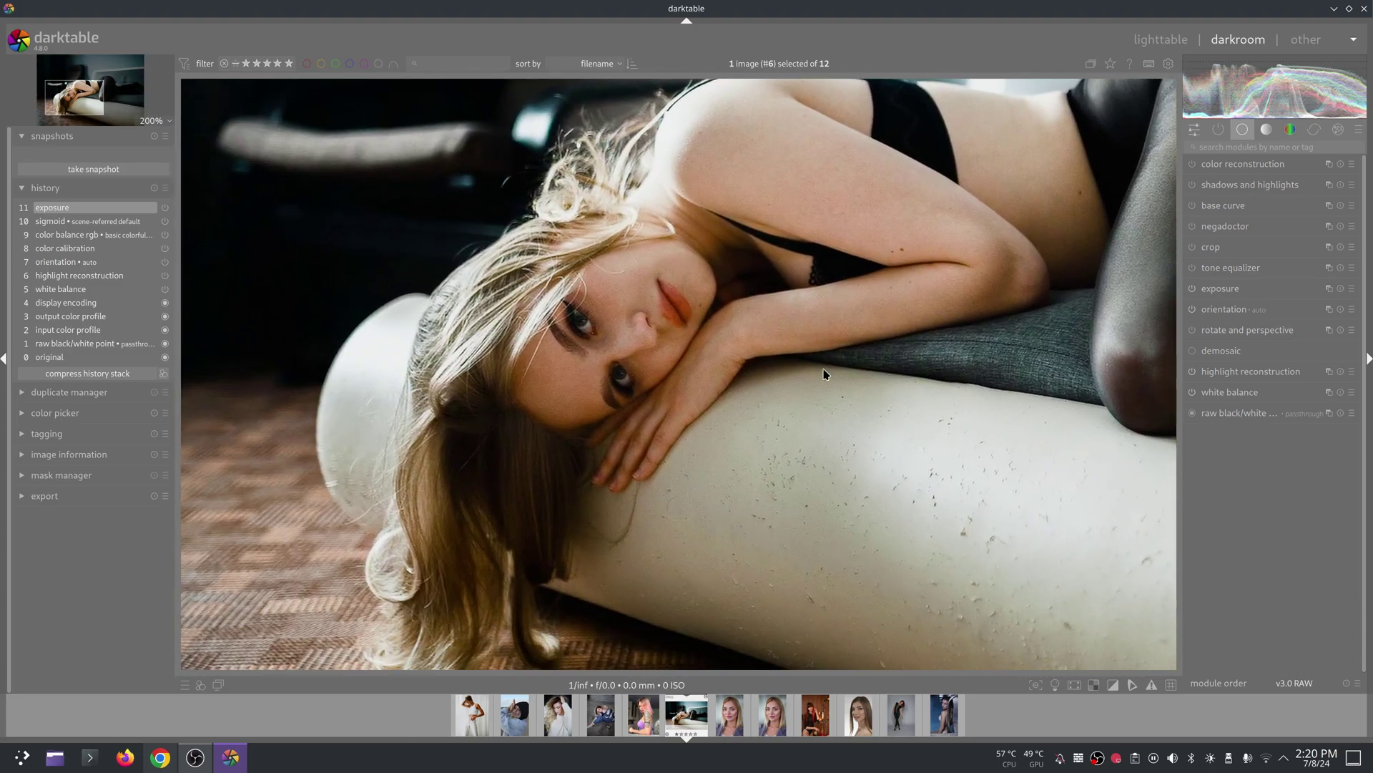
pyautogui.moveTo(852, 408); pyautogui.dragTo(437, 494)
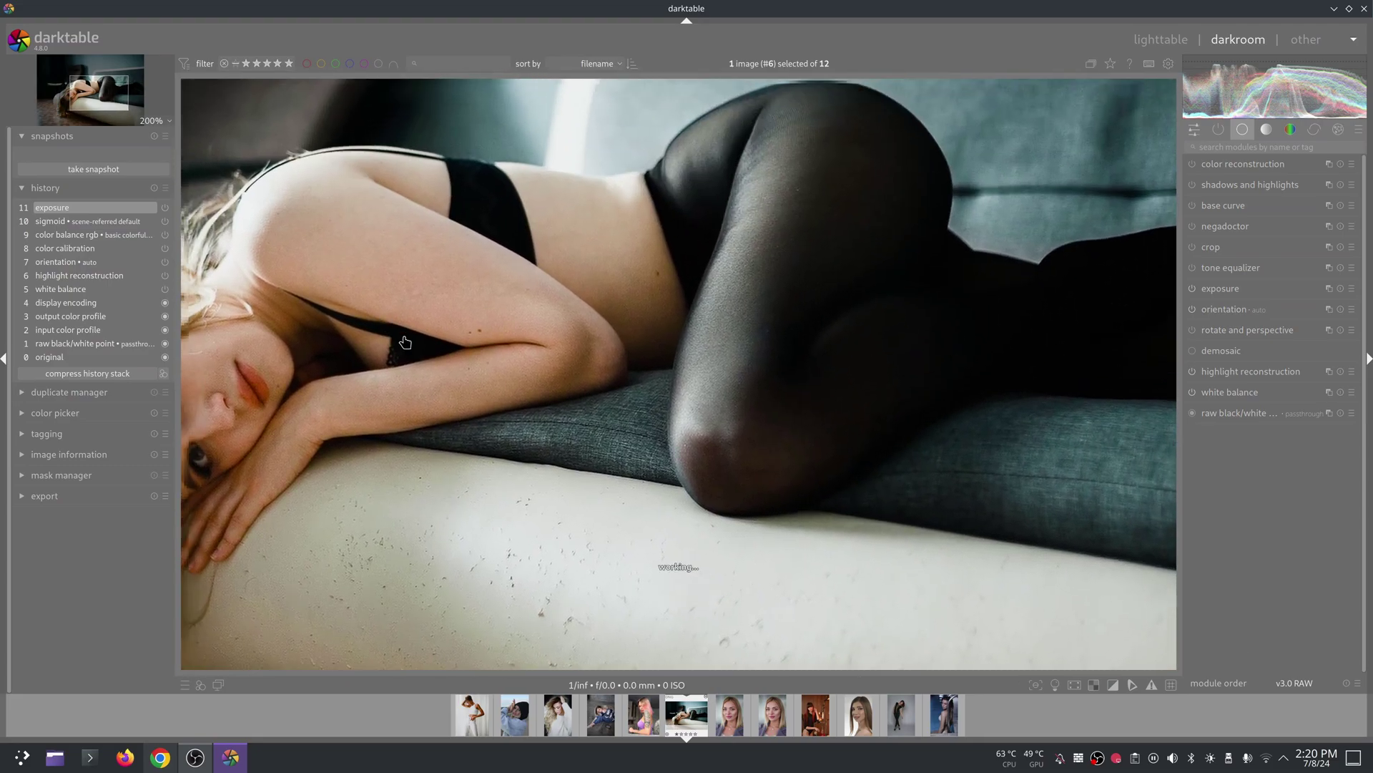
pyautogui.middleClick(651, 453)
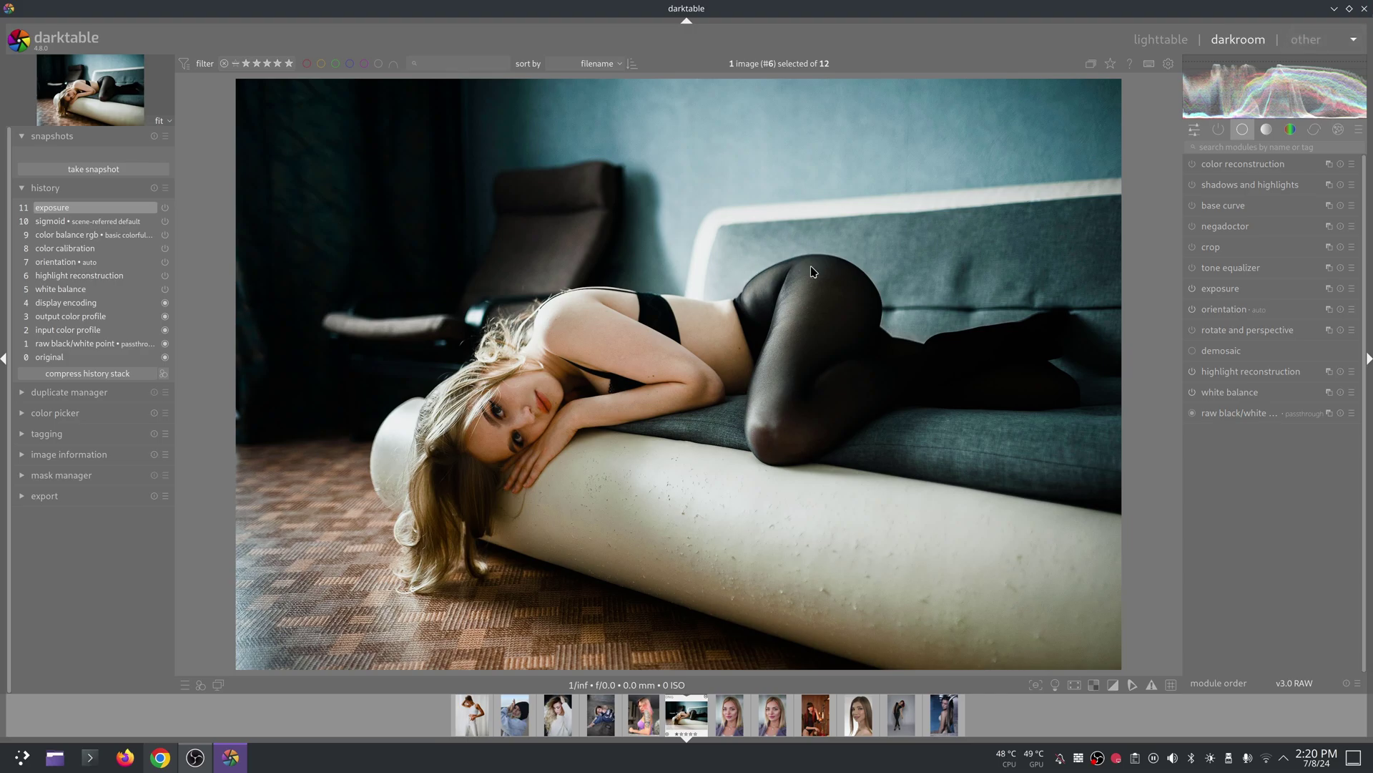
pyautogui.click(1362, 8)
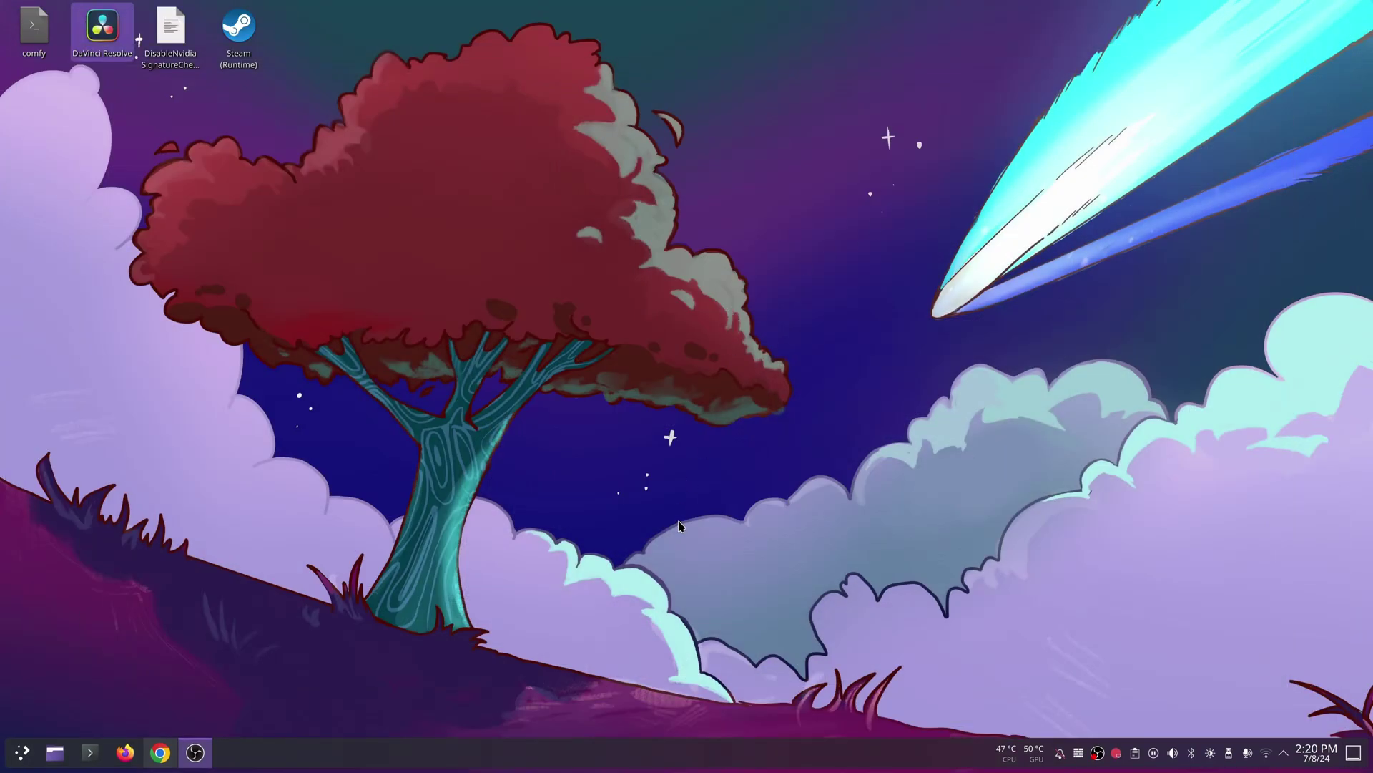
pyautogui.rightClick(596, 426)
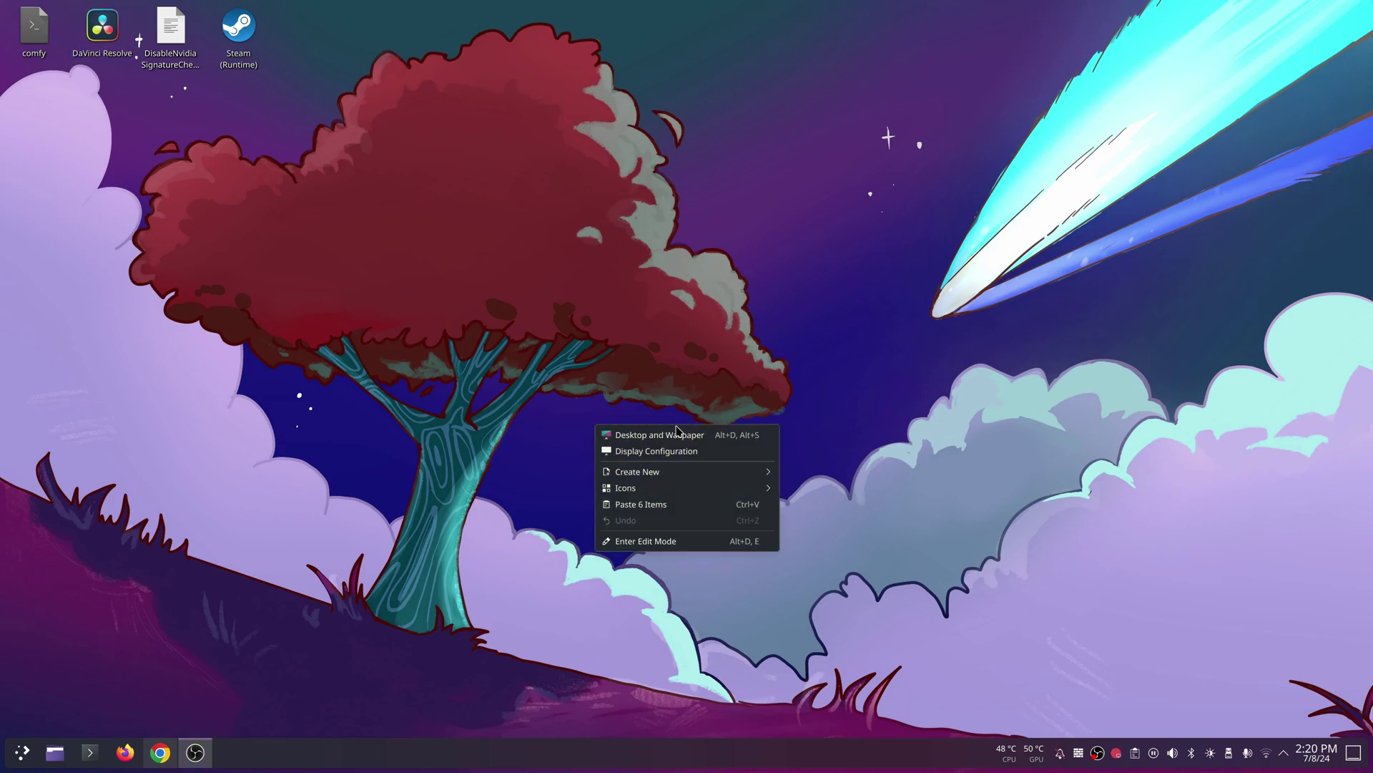
pyautogui.click(697, 458)
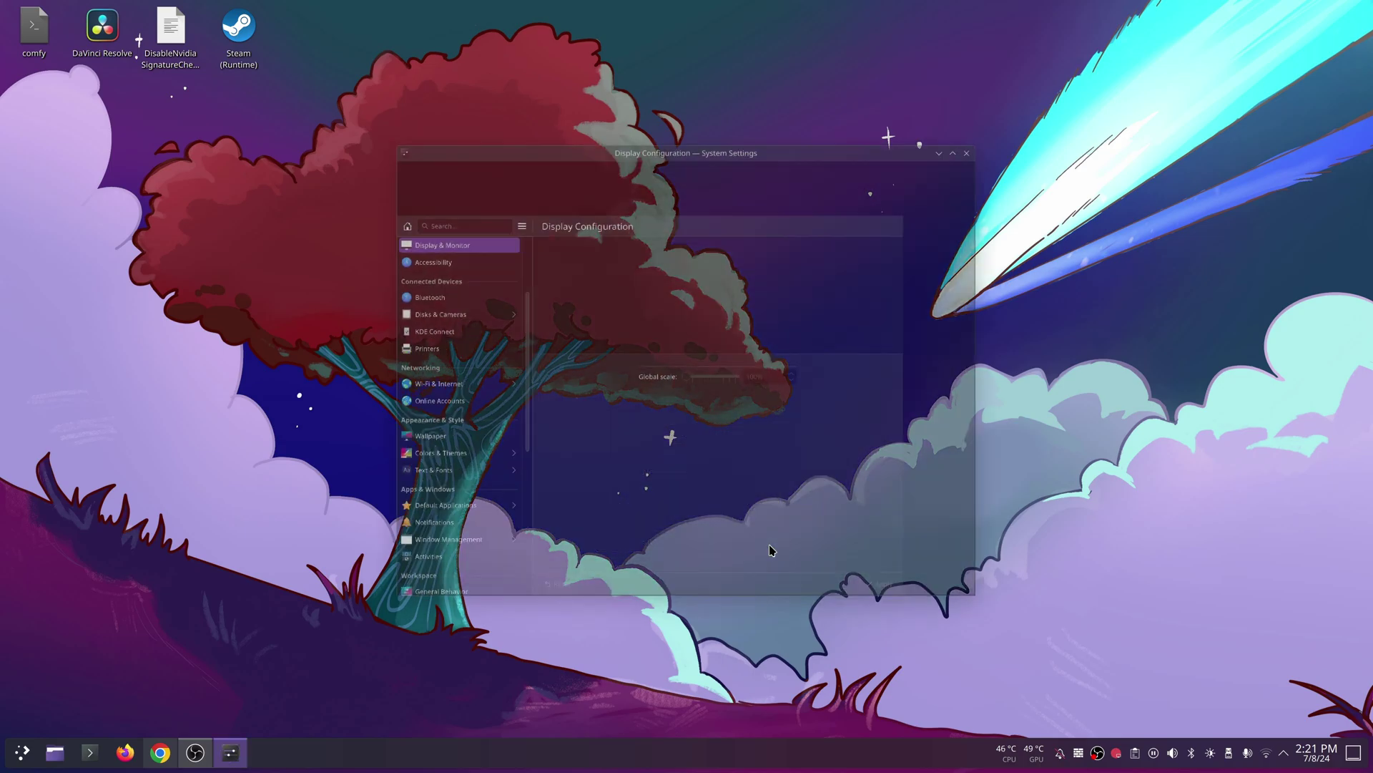
pyautogui.scroll(-1, 967, 443)
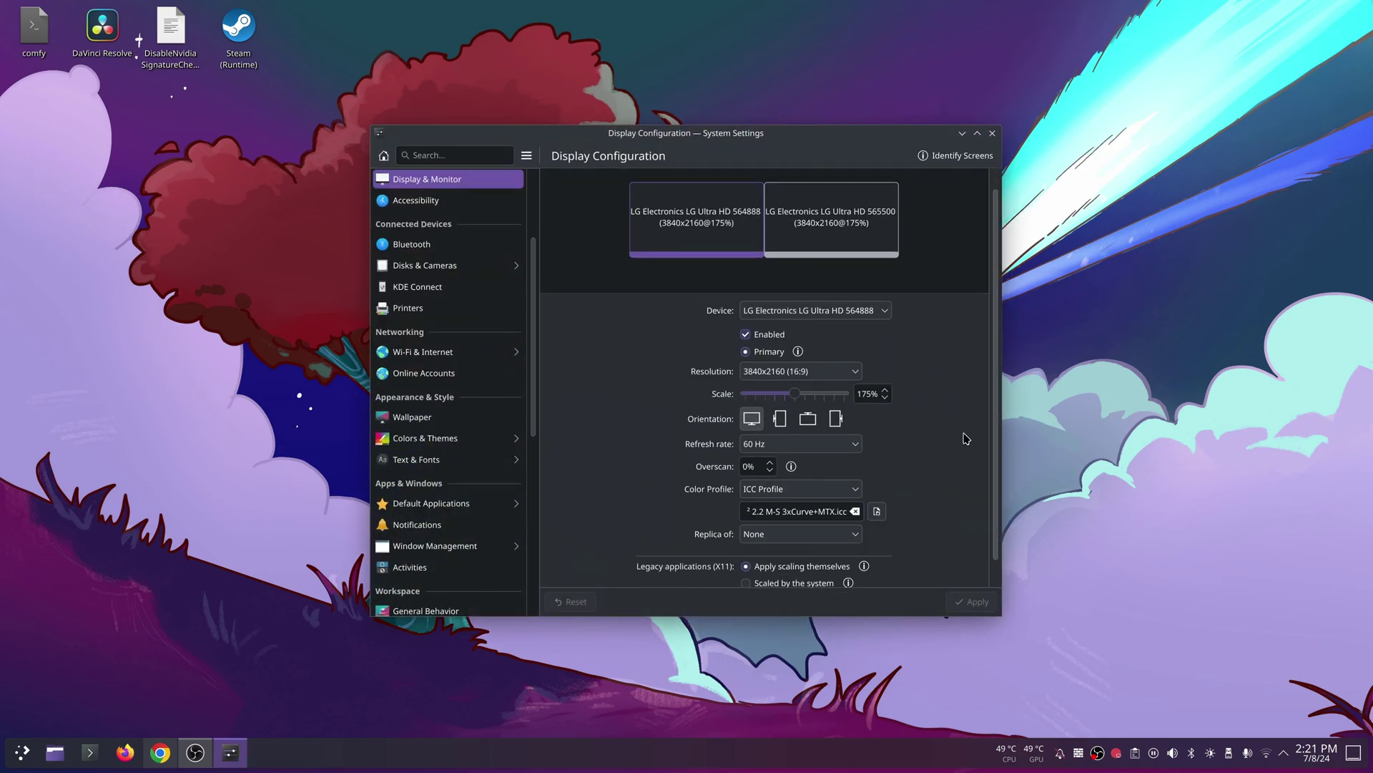
pyautogui.click(805, 198)
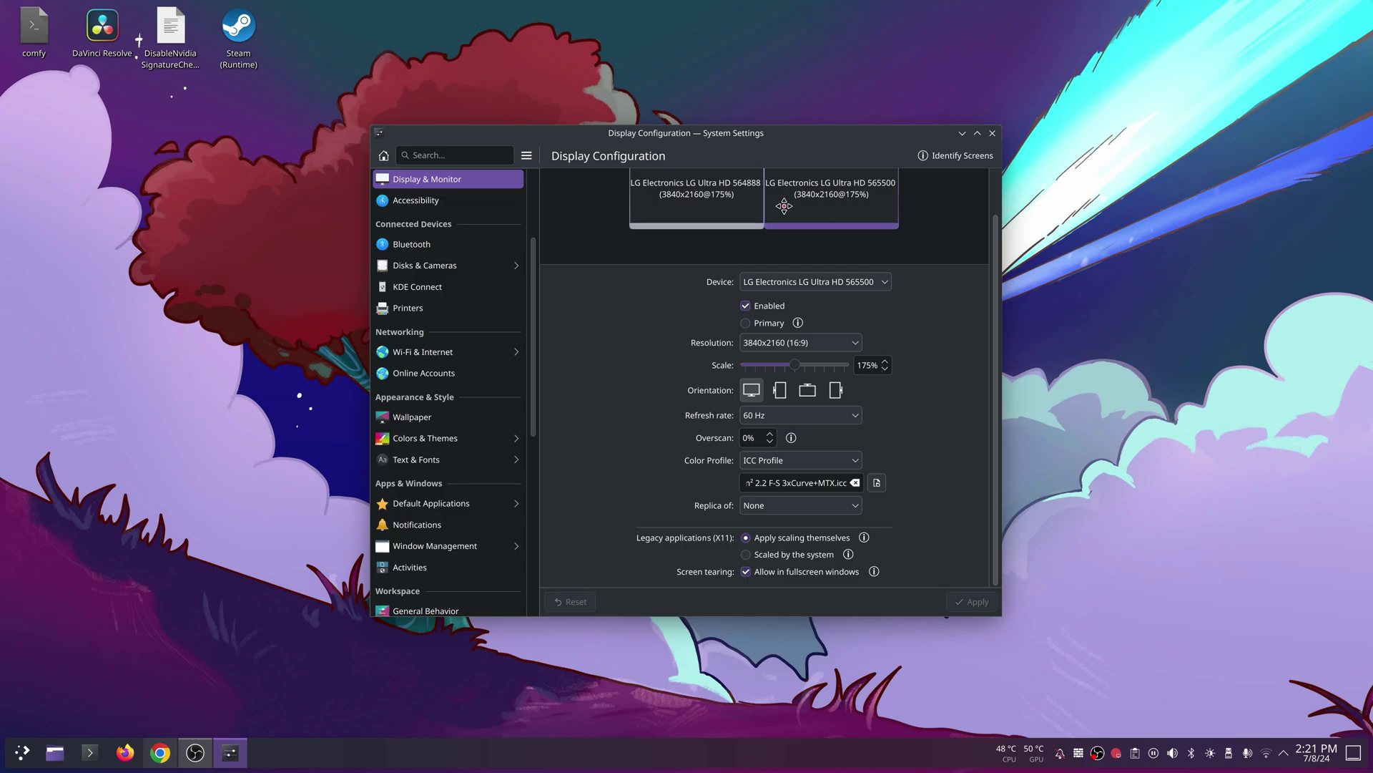
pyautogui.click(690, 206)
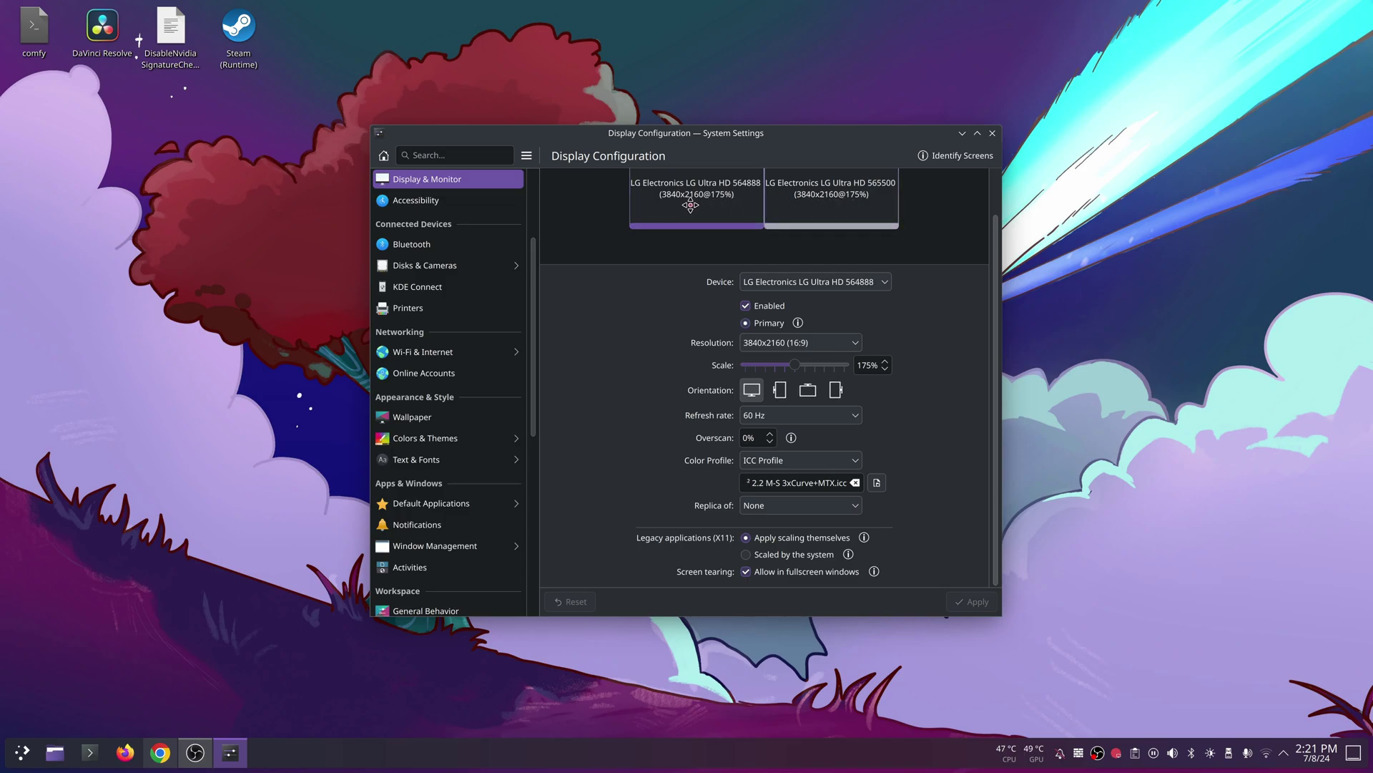
pyautogui.click(836, 201)
pyautogui.click(718, 200)
pyautogui.click(992, 134)
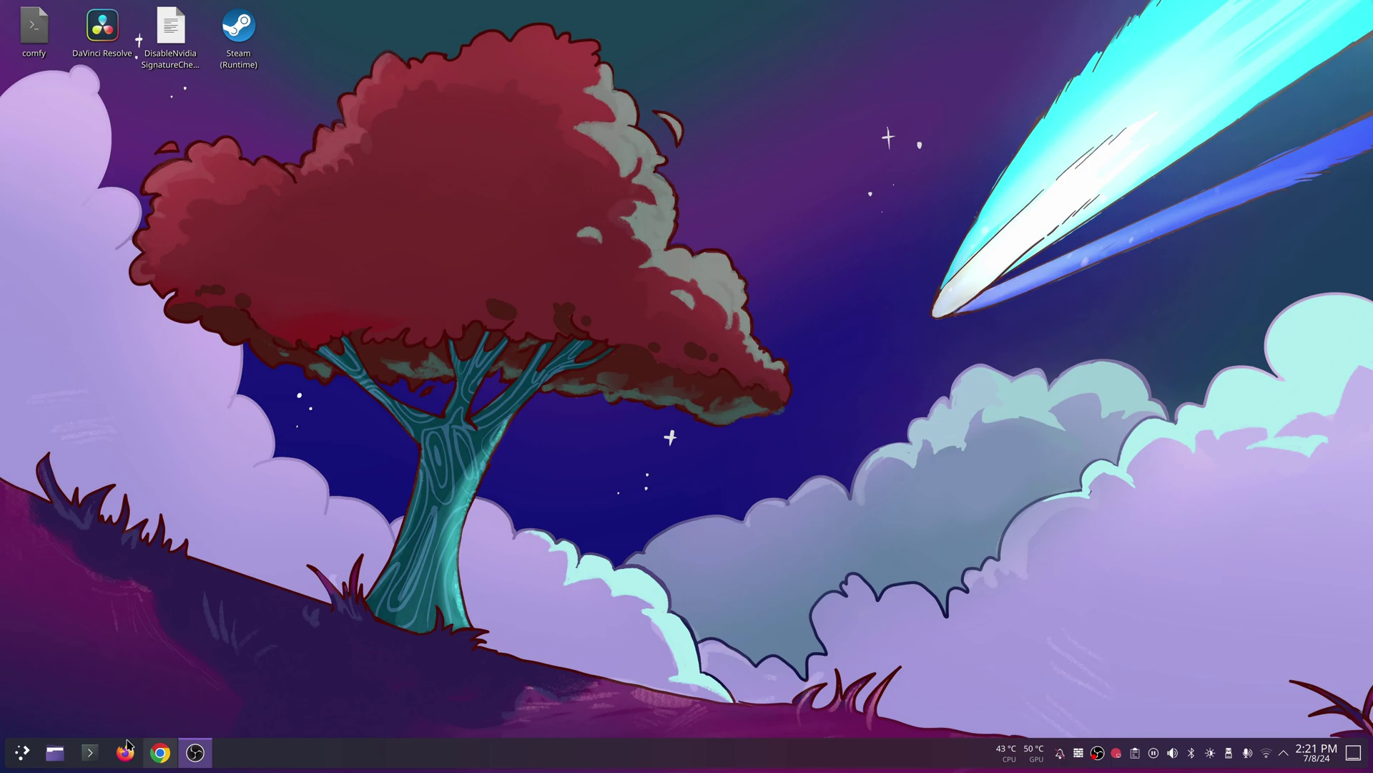
pyautogui.click(21, 752)
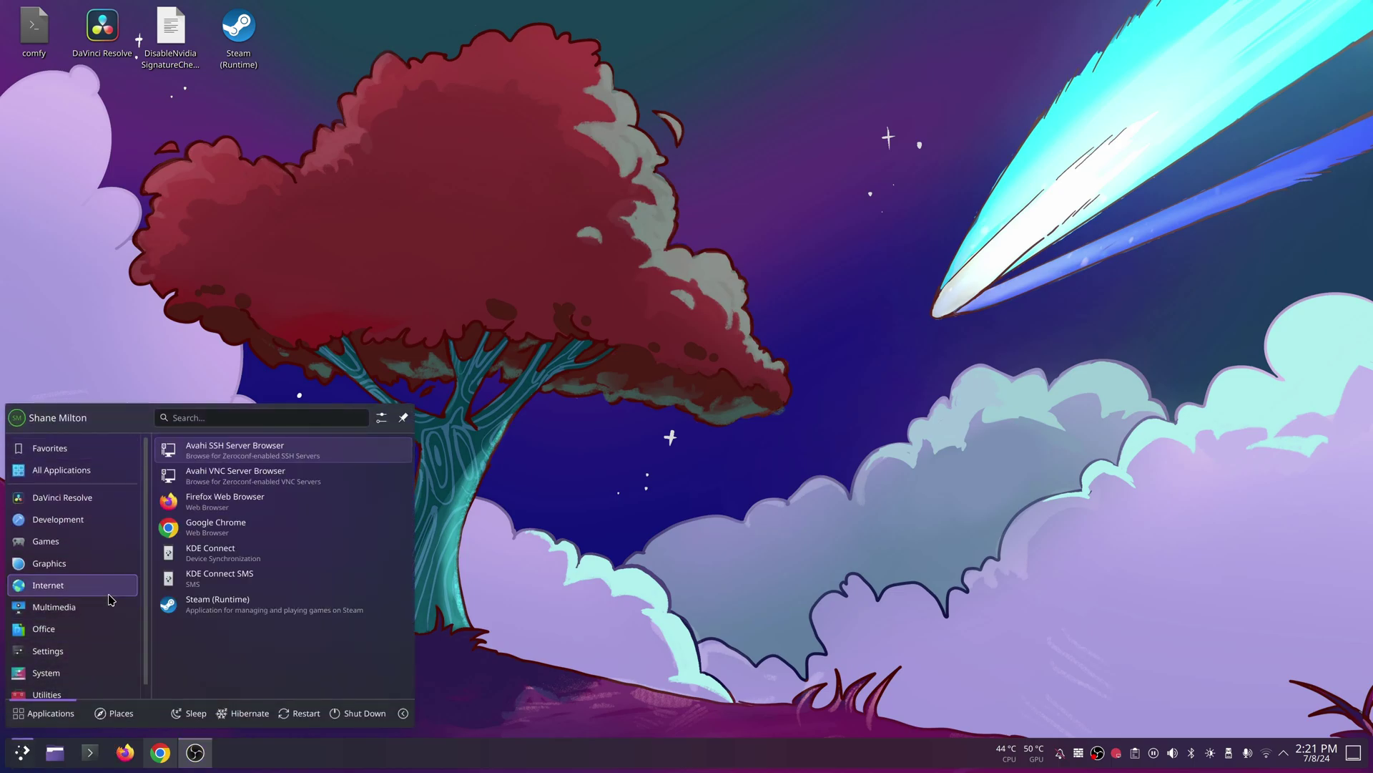
pyautogui.click(749, 555)
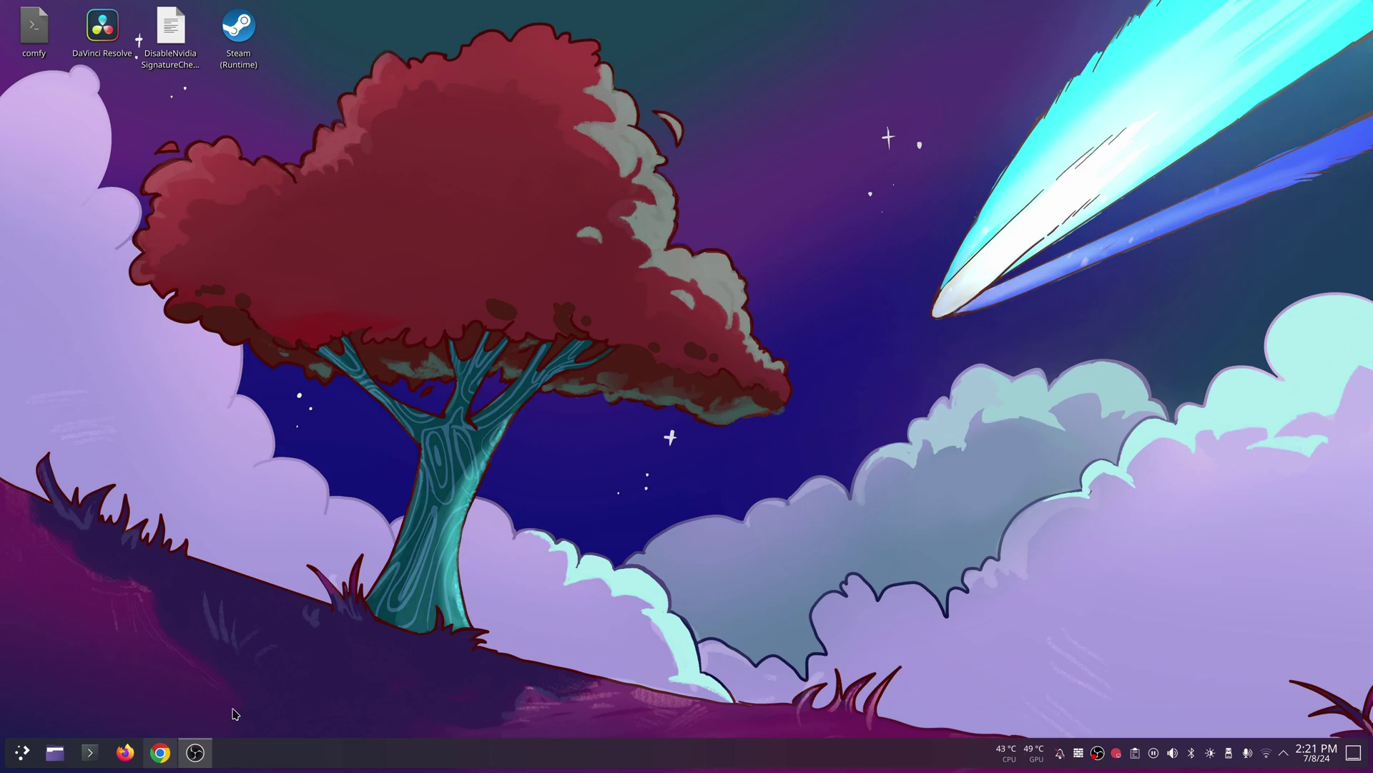
pyautogui.press('super')
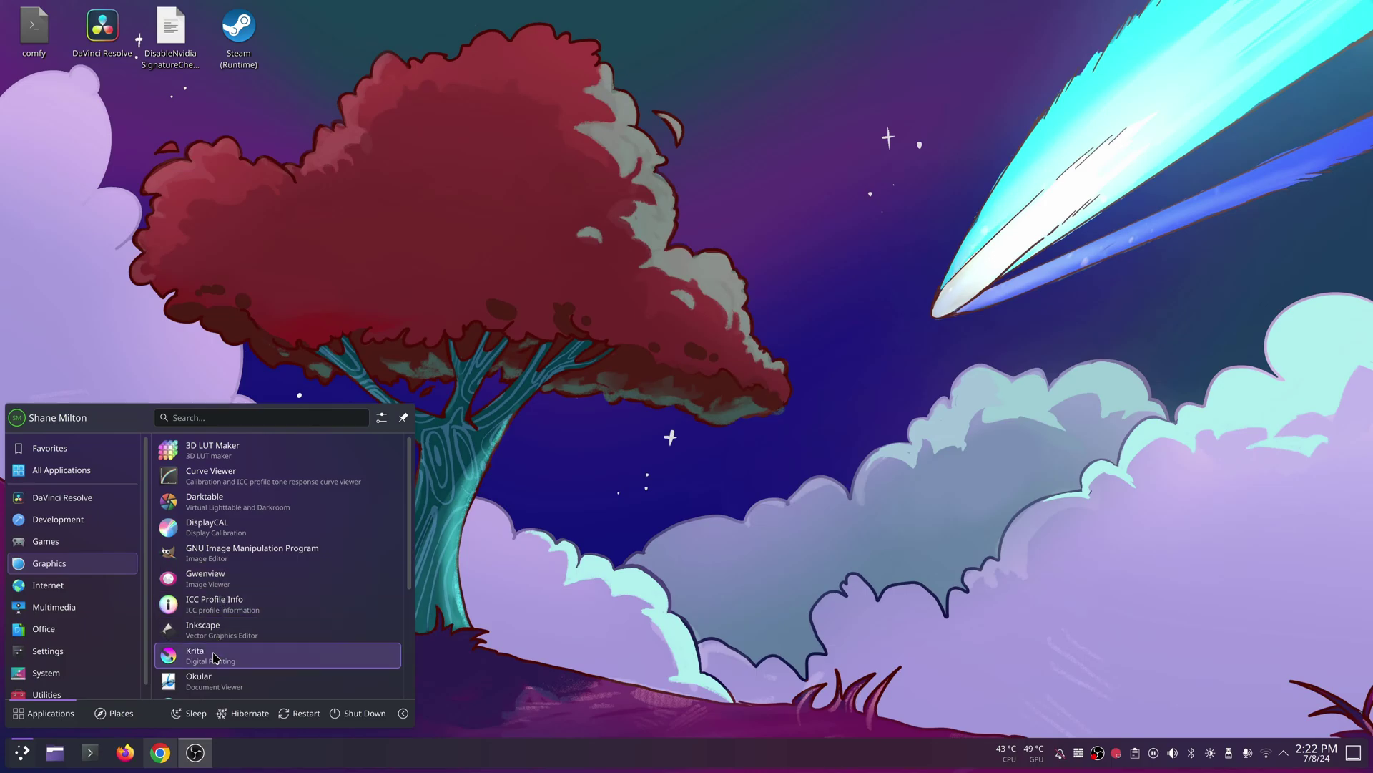
pyautogui.moveTo(51, 528)
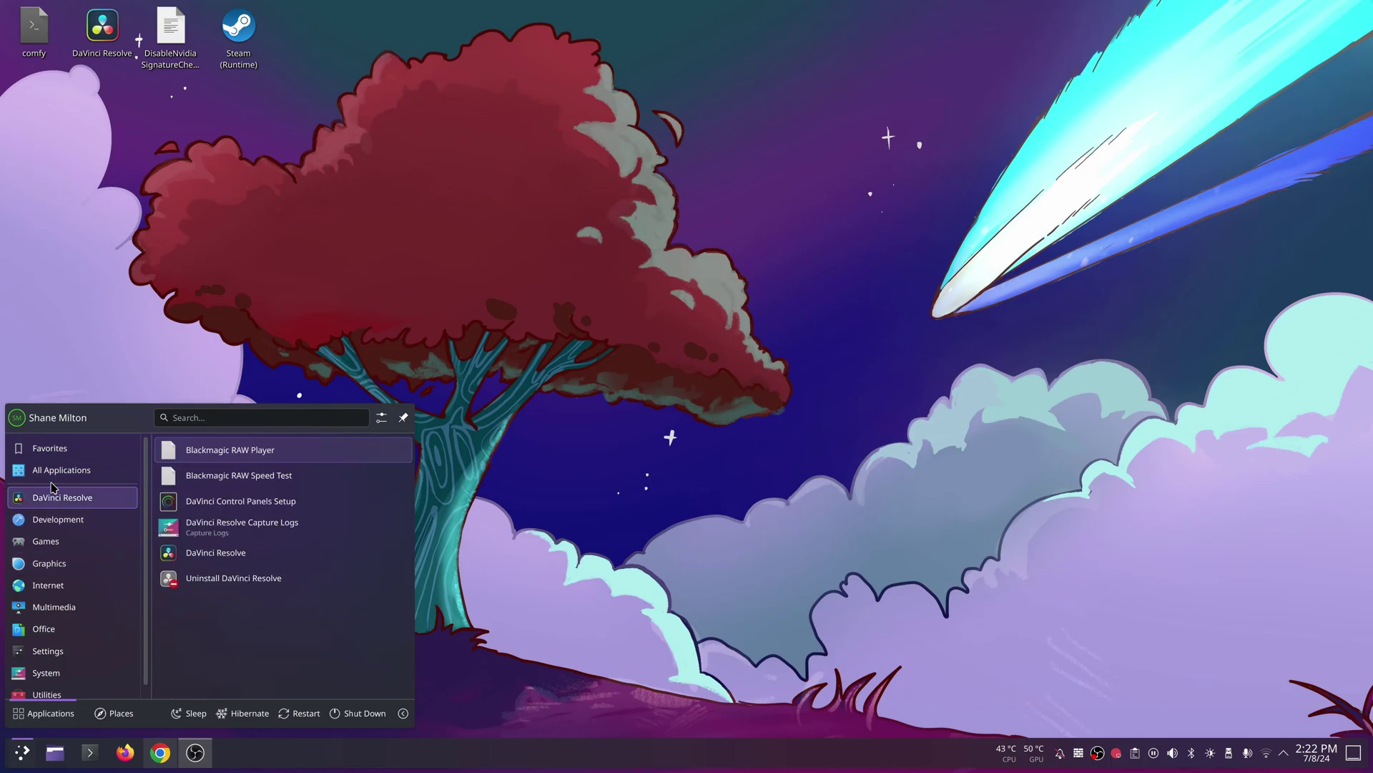
pyautogui.moveTo(48, 686)
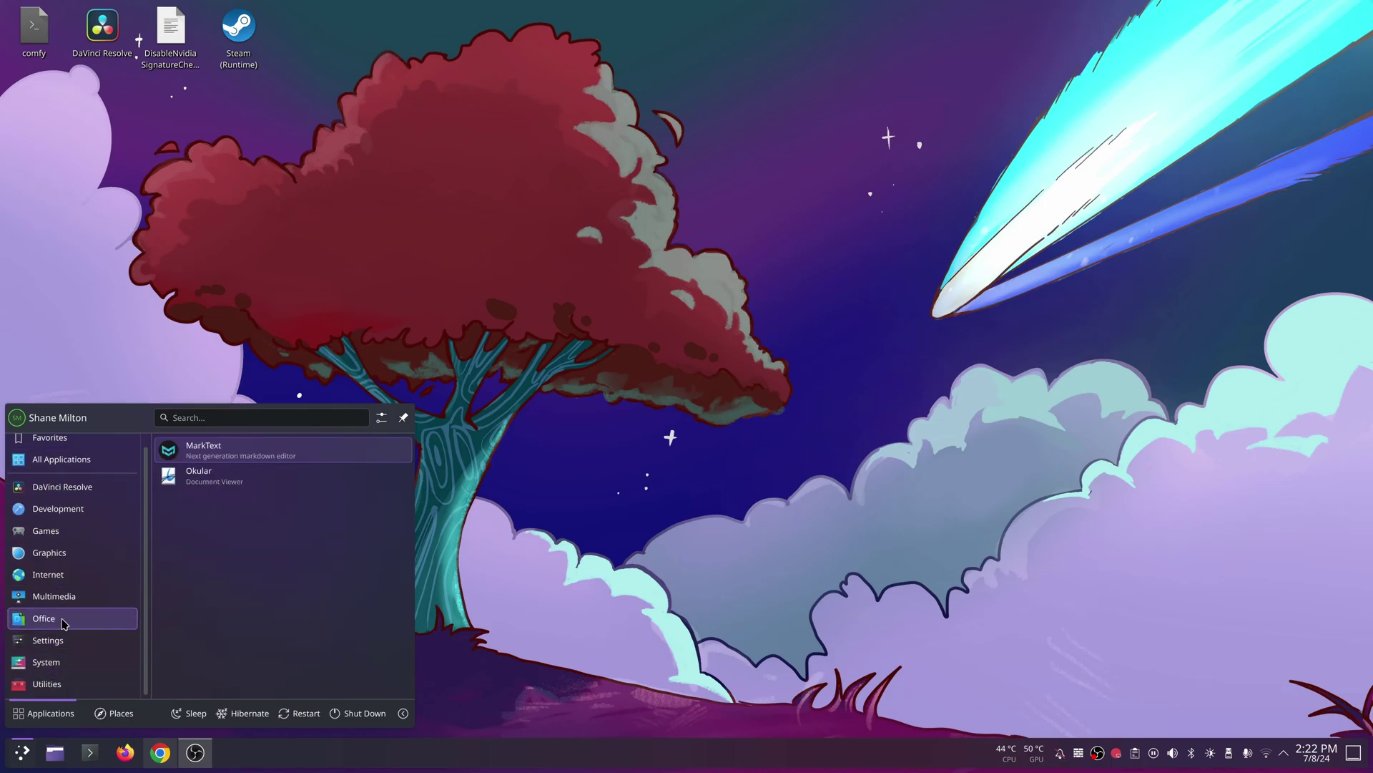
pyautogui.click(627, 543)
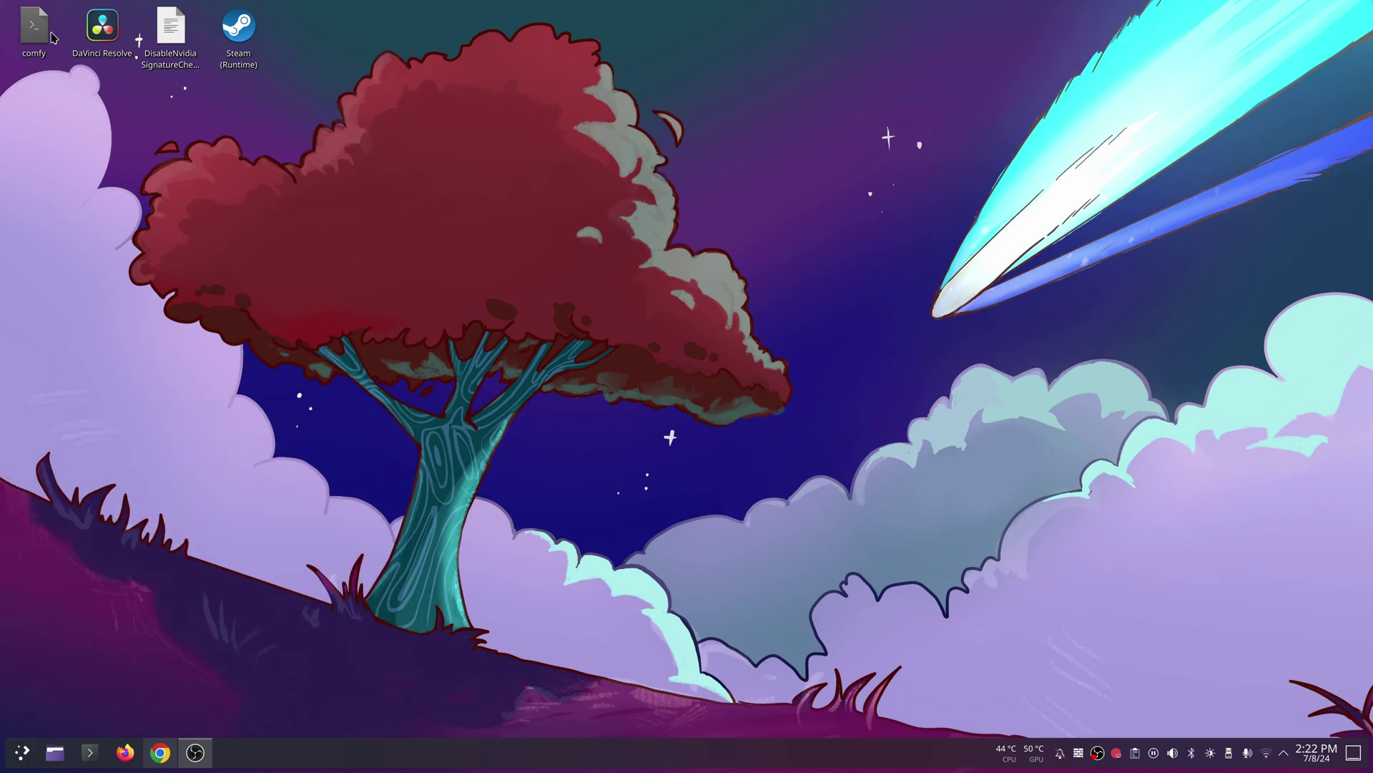
pyautogui.rightClick(39, 29)
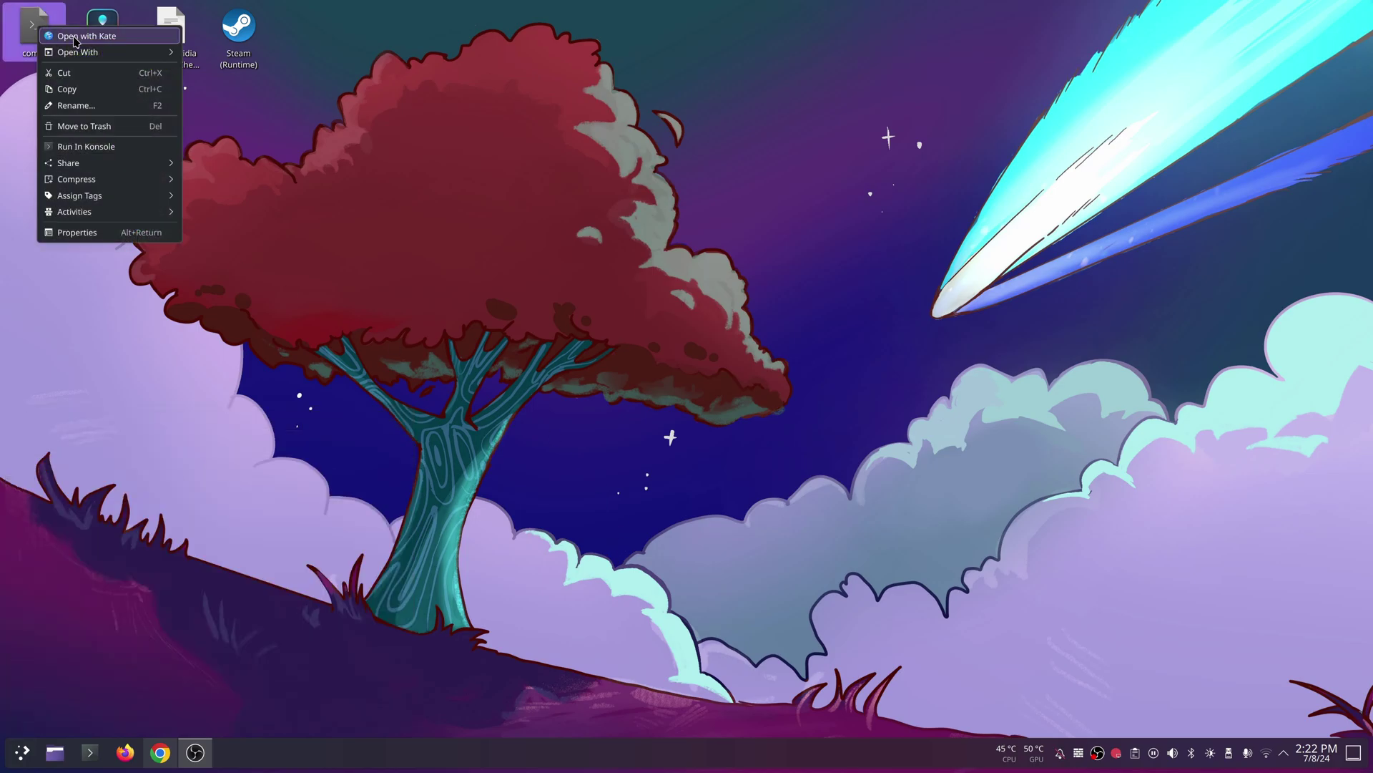
pyautogui.click(80, 145)
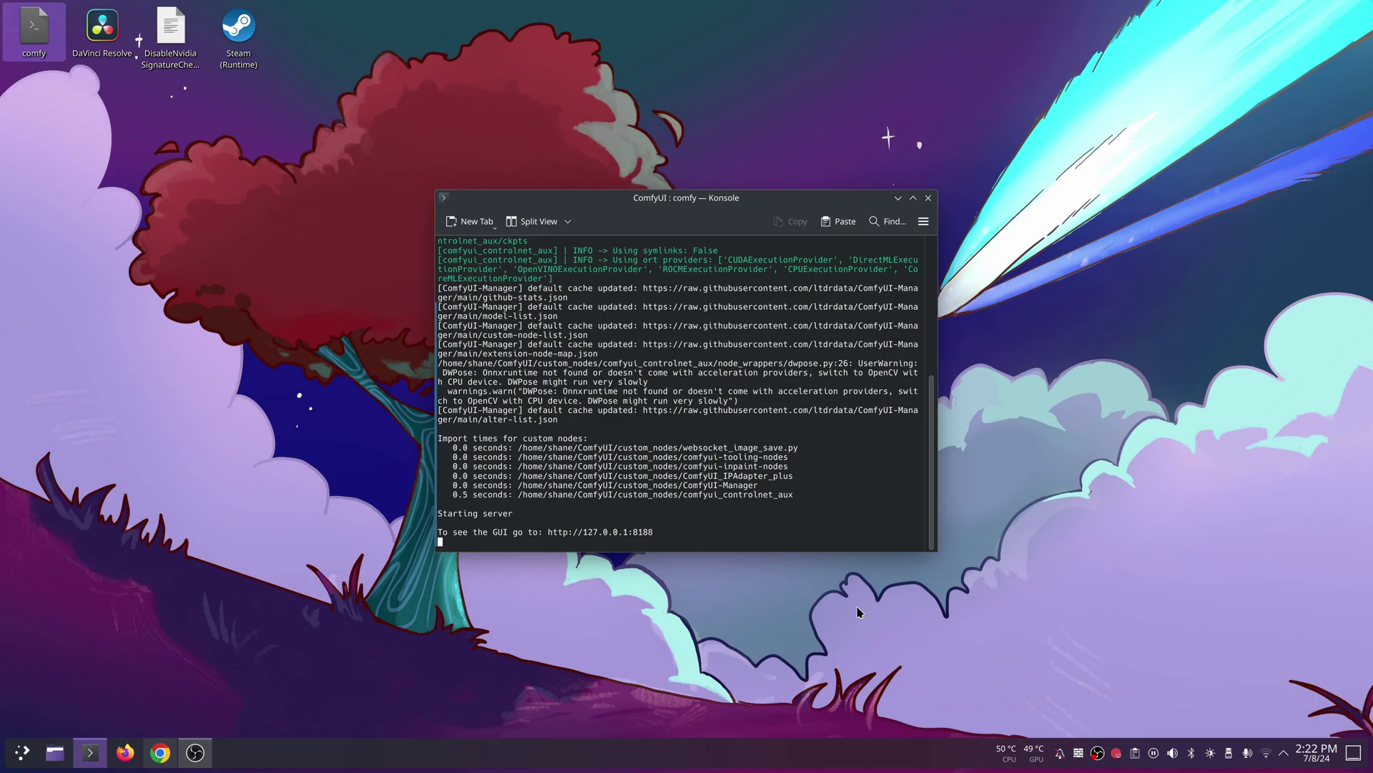
# Launch Krita from the Graphics menu and create a blank 1080 × 1080 canvas
pyautogui.click(20, 758)
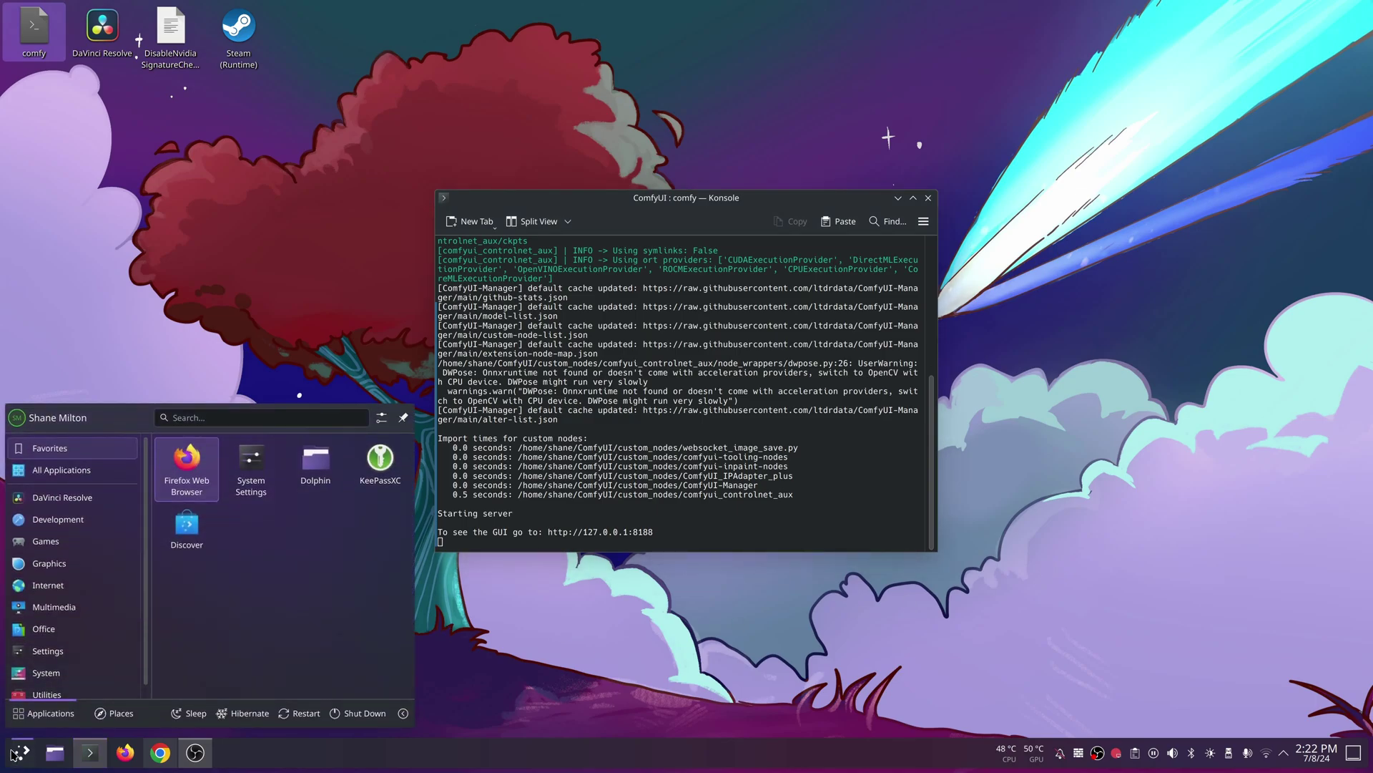
pyautogui.moveTo(44, 628)
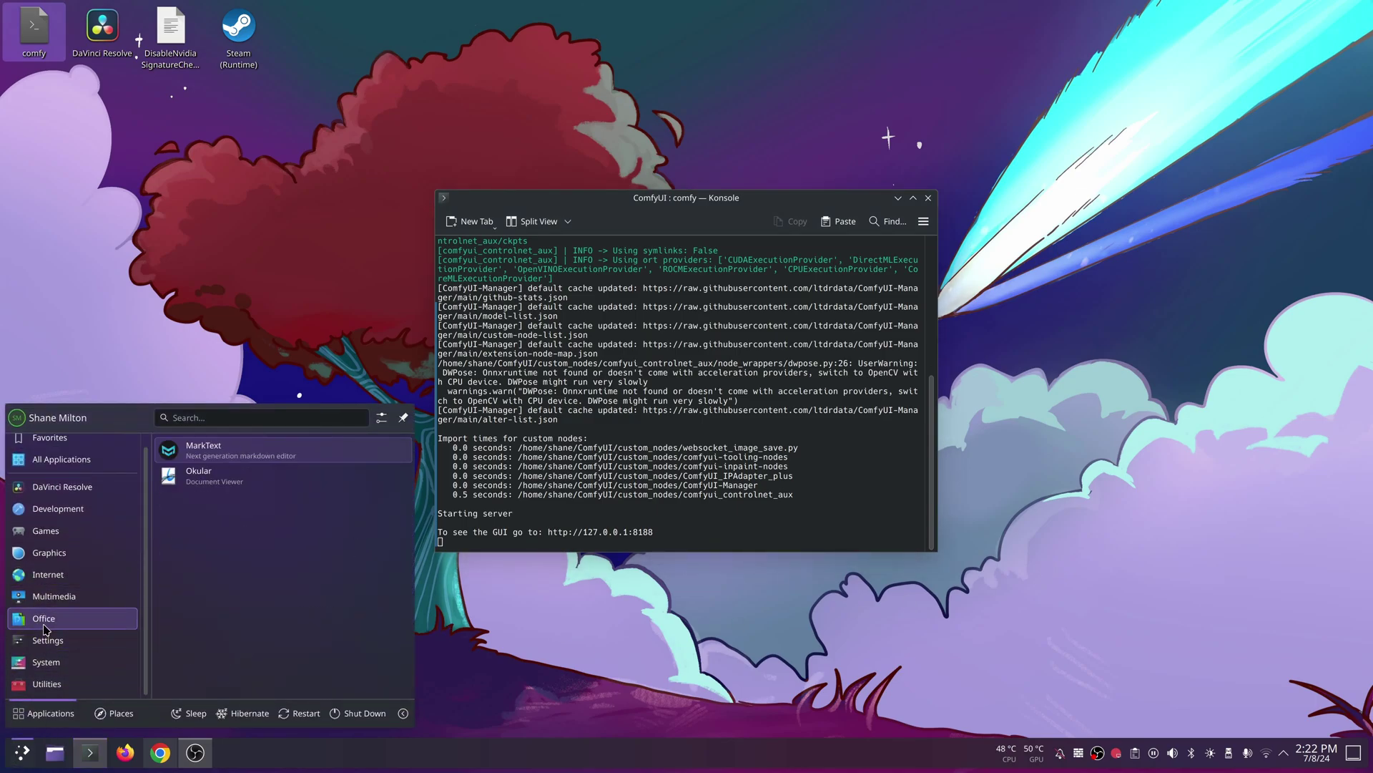
pyautogui.moveTo(56, 556)
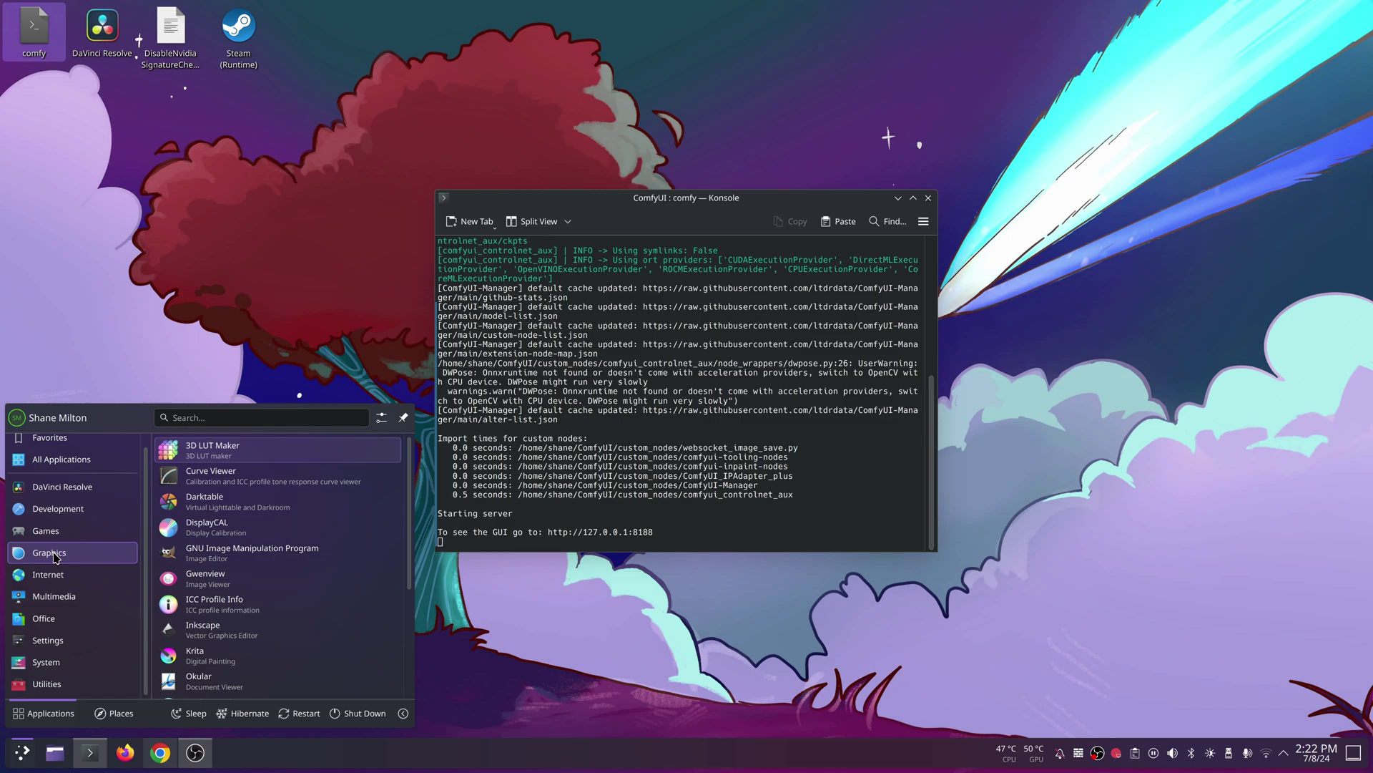
pyautogui.click(207, 662)
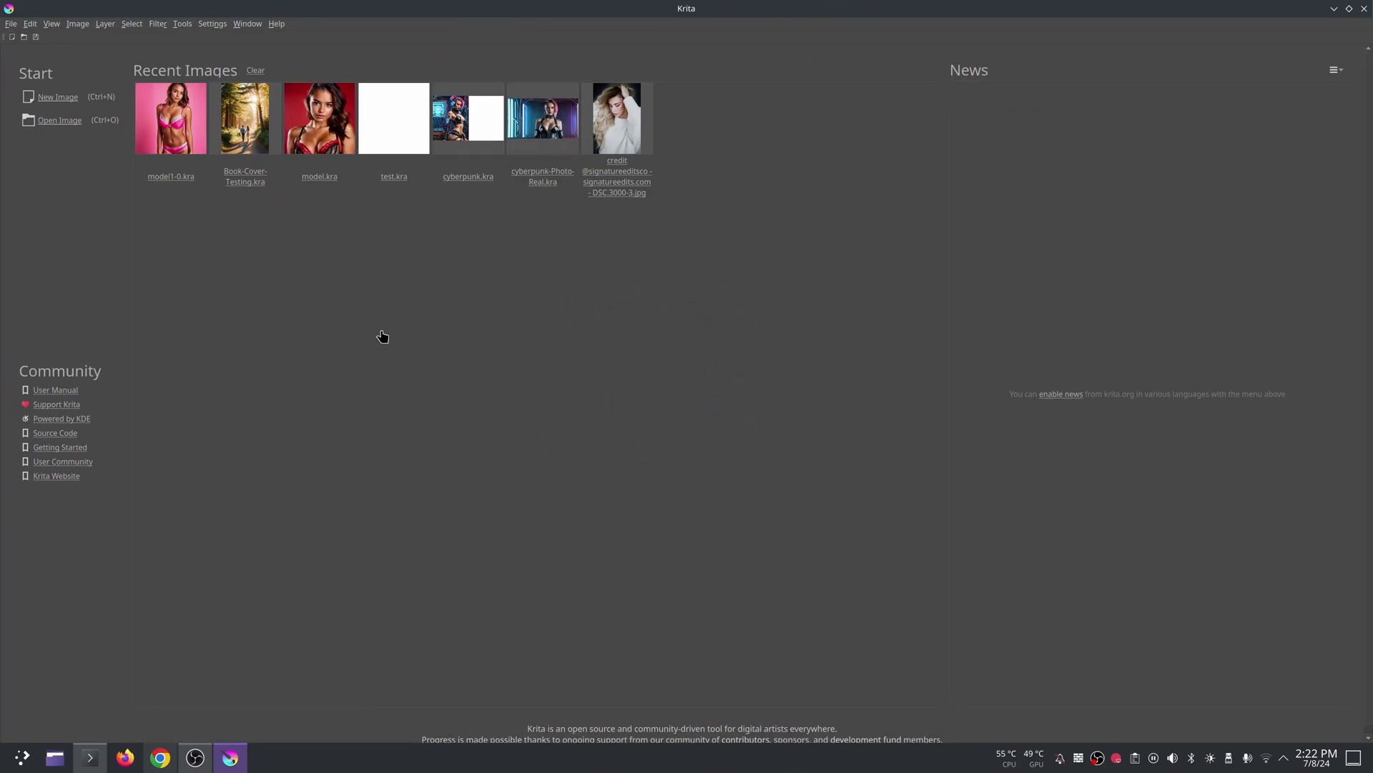
pyautogui.click(47, 97)
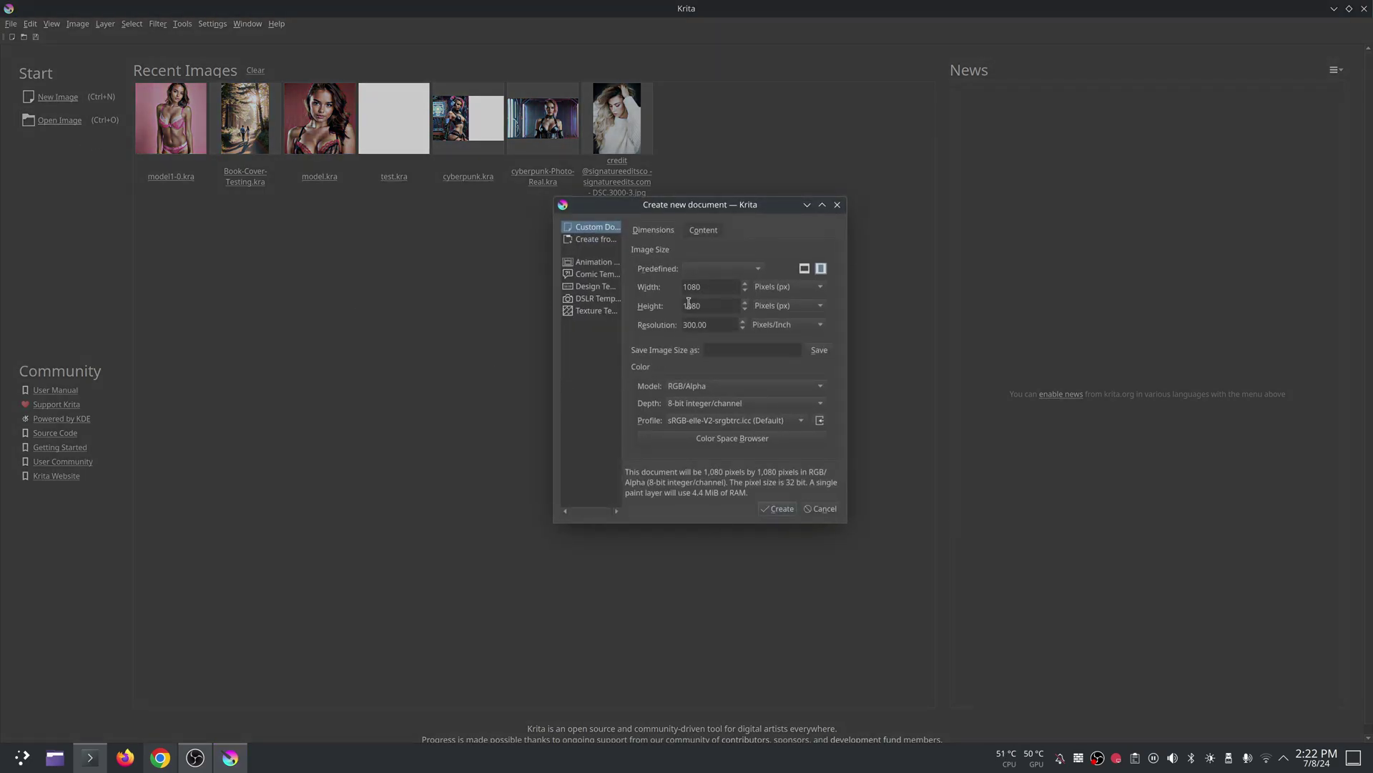
pyautogui.click(781, 509)
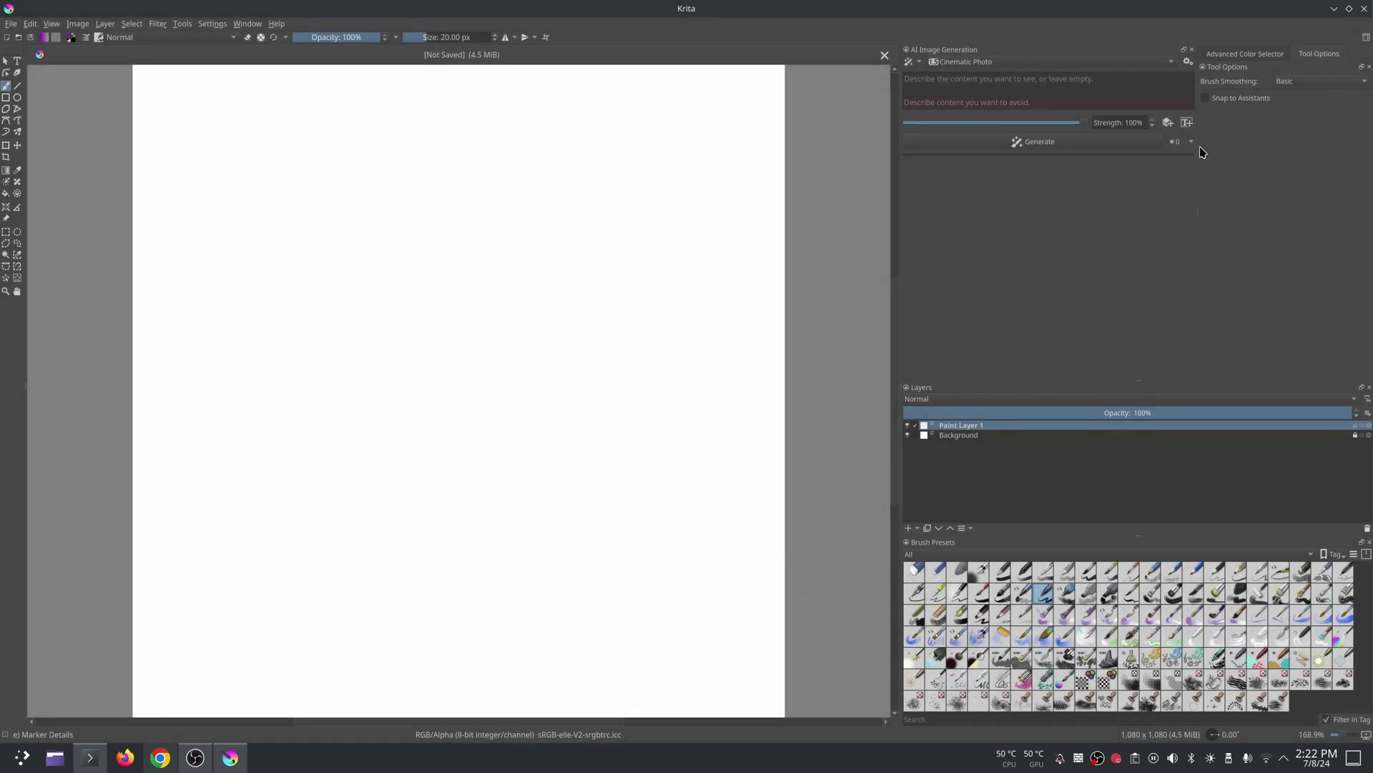
# Generate an image in the Vision style with the prompt 'portrait of 23yo girl soft light'
pyautogui.click(1170, 64)
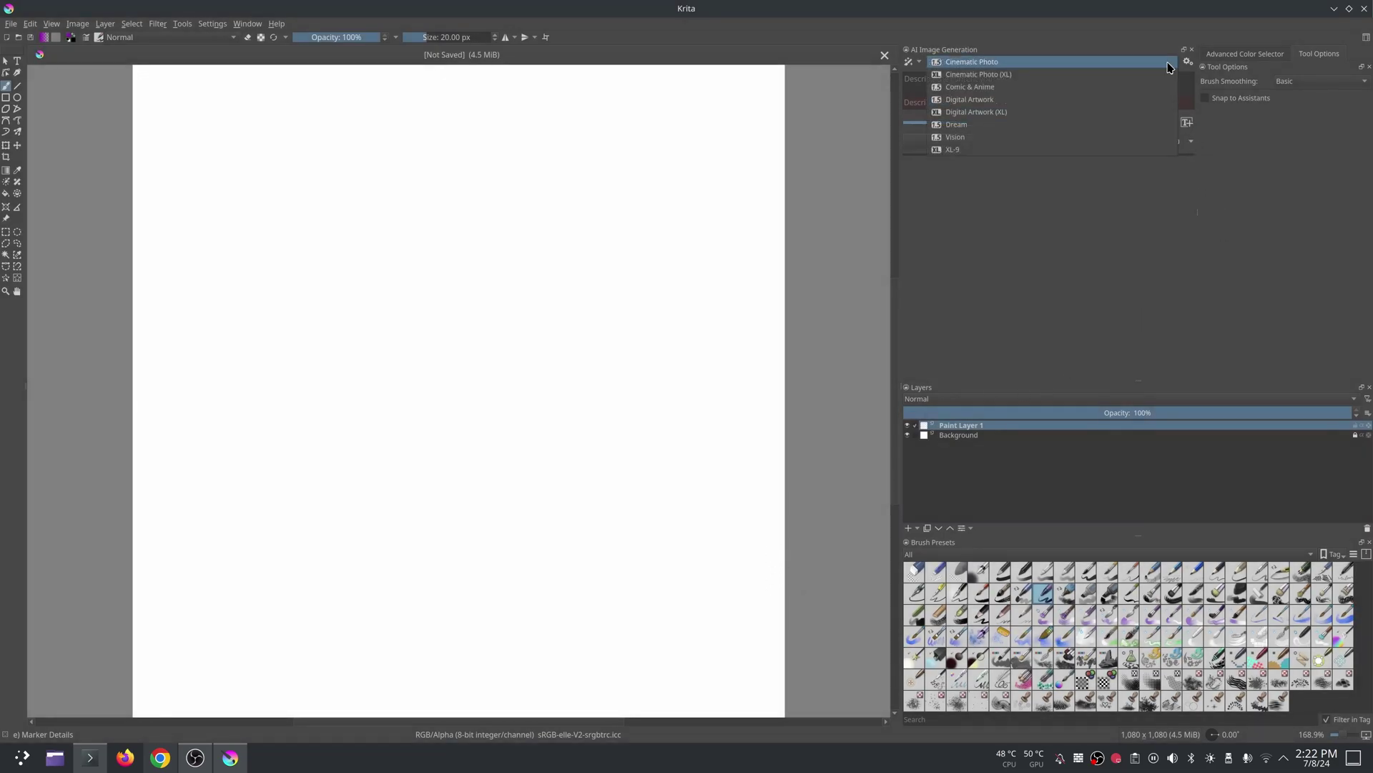
pyautogui.click(962, 137)
pyautogui.click(1003, 85)
pyautogui.write('portrait of 23yo girl soft light')
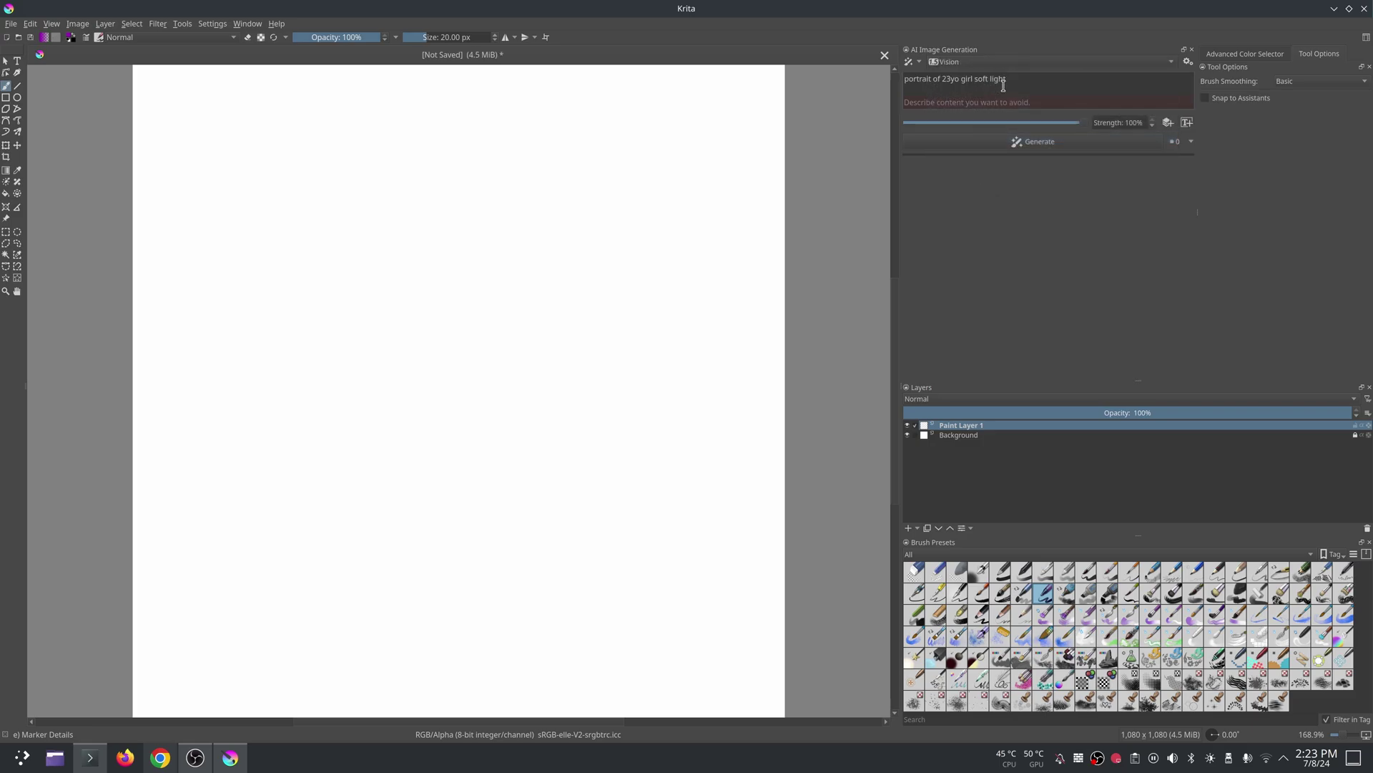
pyautogui.click(1040, 142)
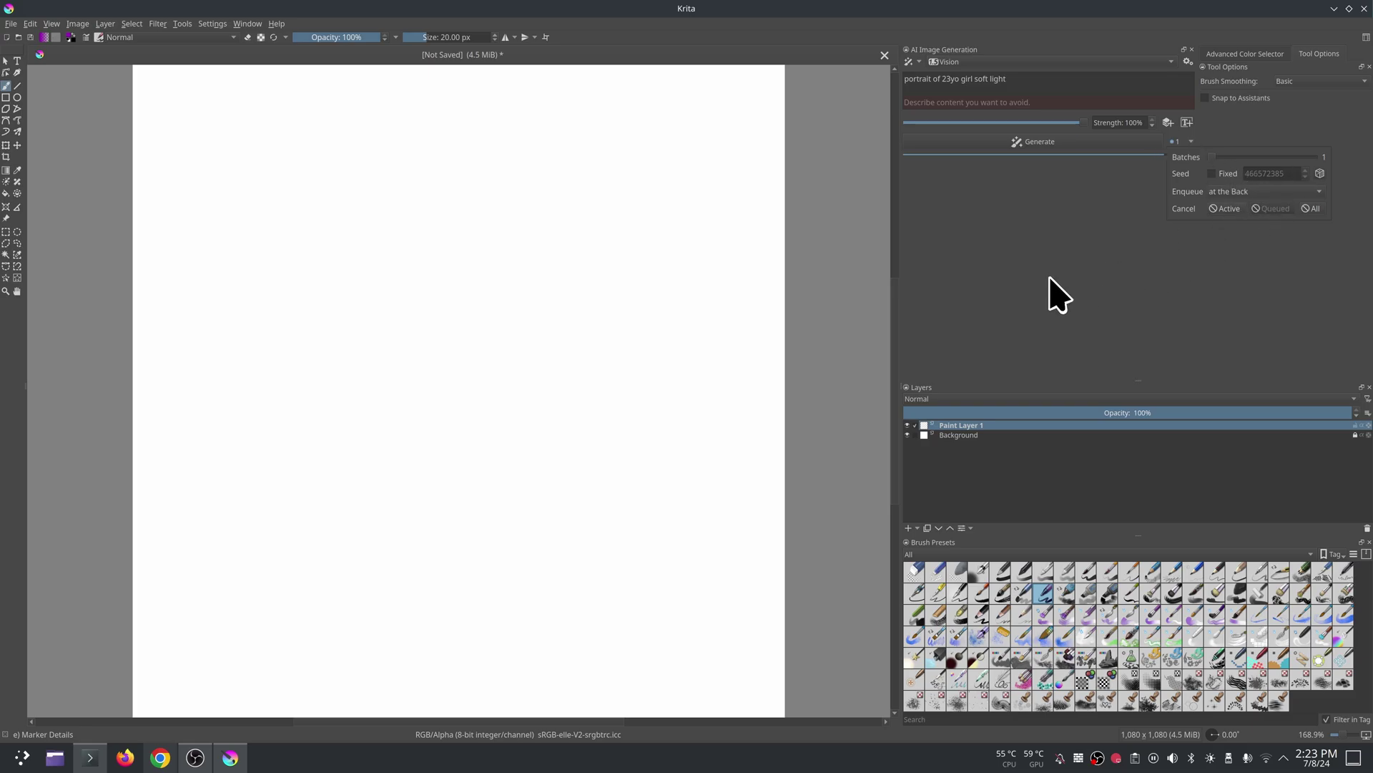
pyautogui.click(1030, 293)
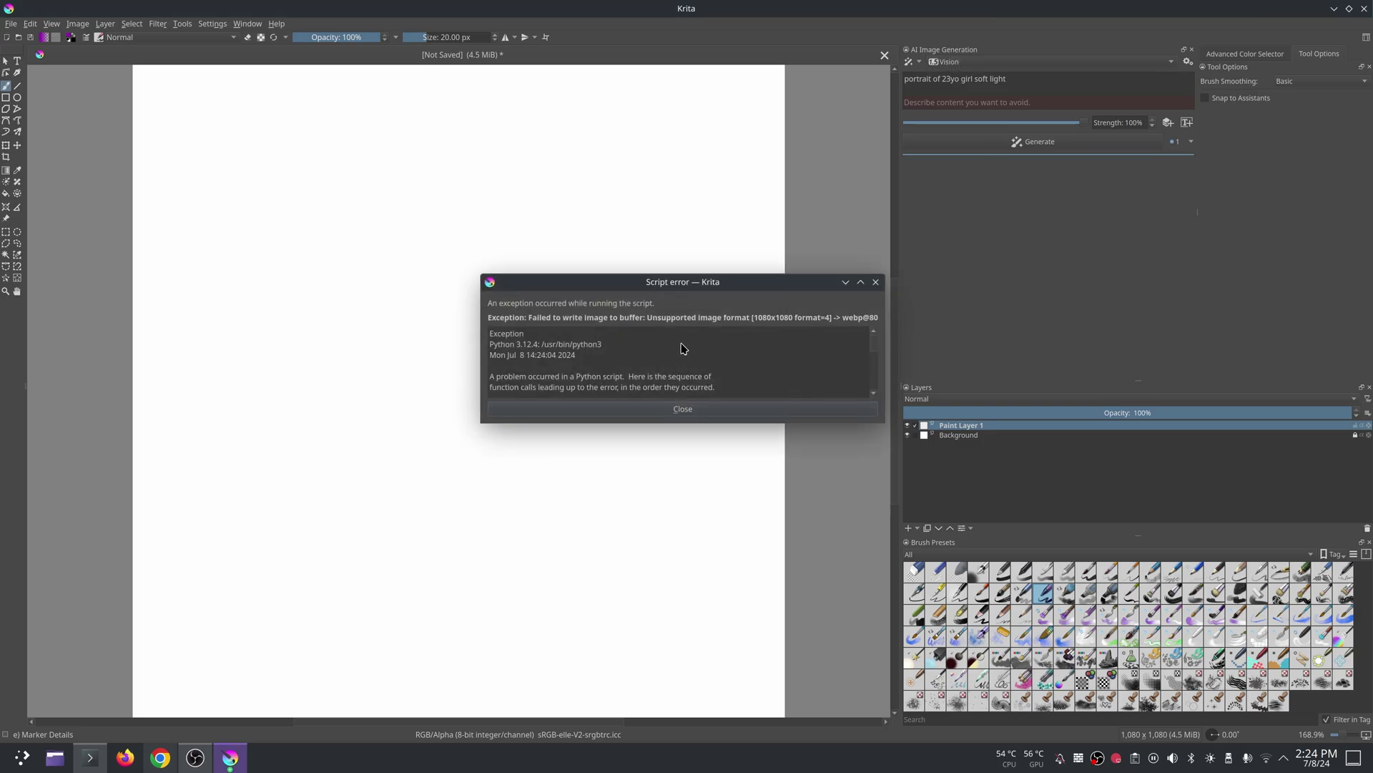
# Dismiss the Script error about the unsupported webp image format
pyautogui.click(683, 409)
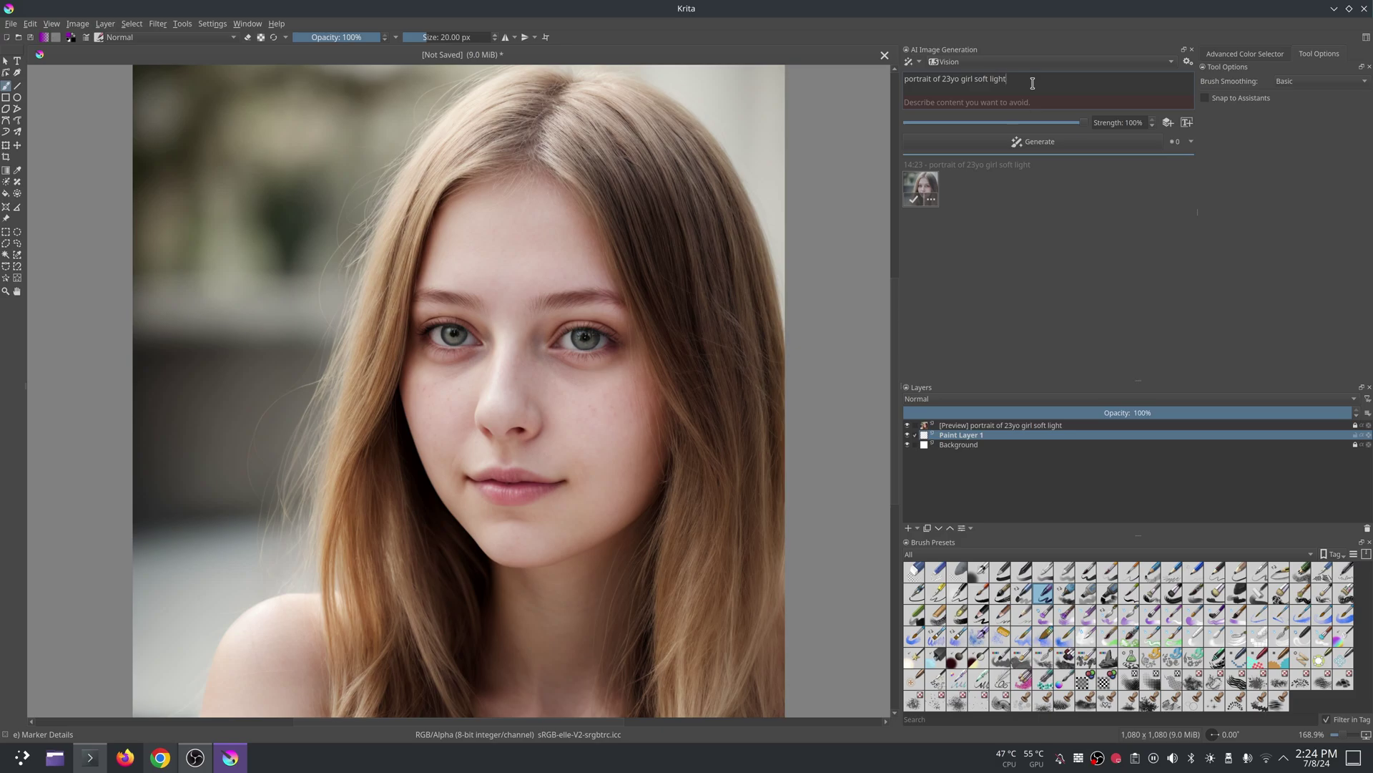
# Append 'cyber punk' to the prompt, generate, and preview the new result zoomed on the canvas
pyautogui.write('cyber sunk')
pyautogui.click(1057, 142)
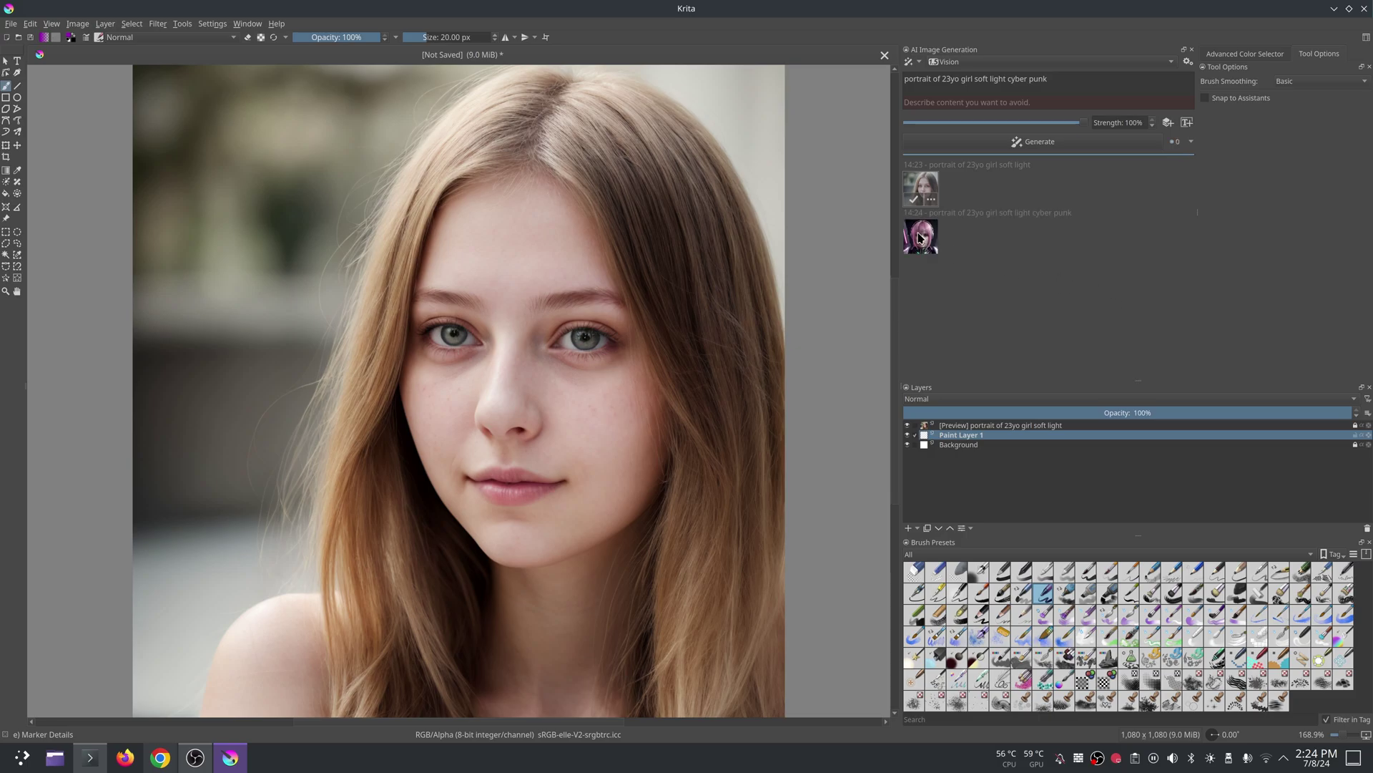
pyautogui.click(921, 238)
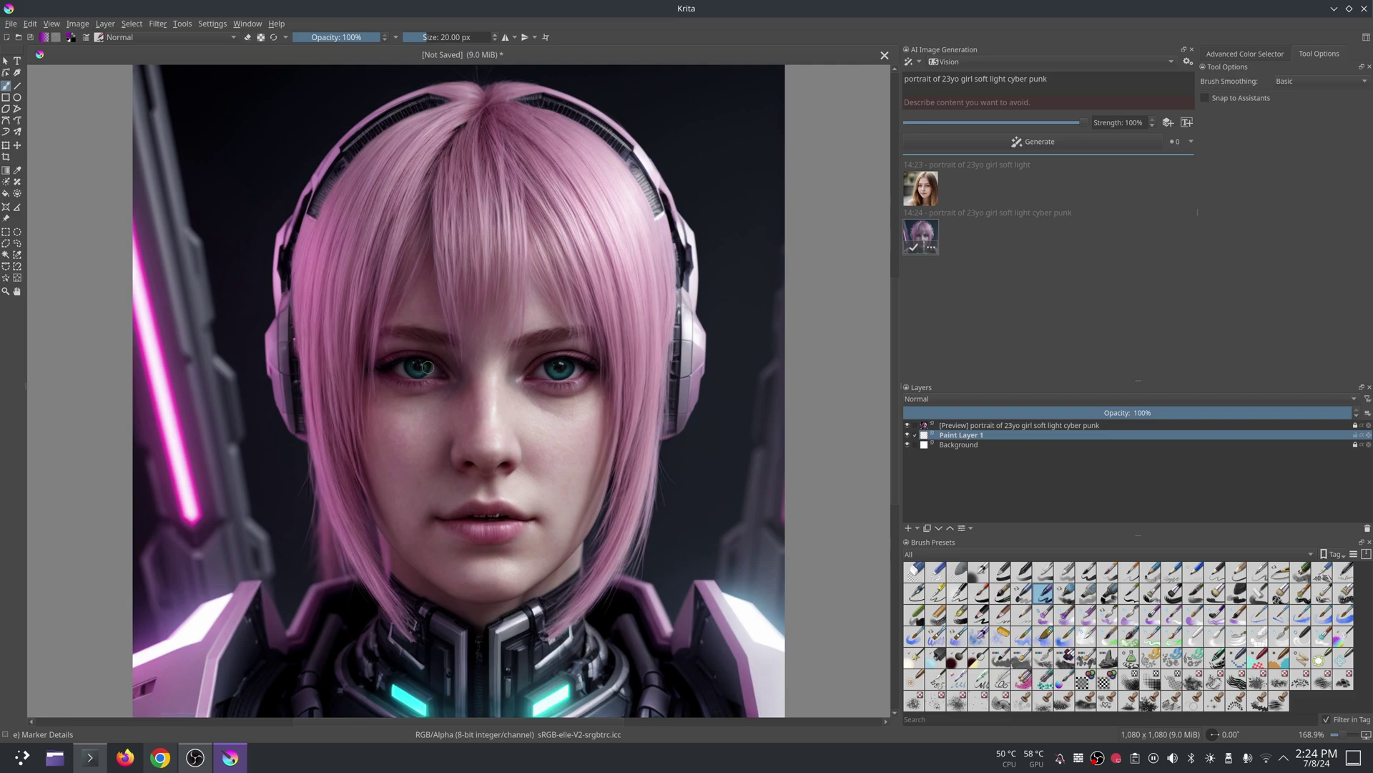
pyautogui.scroll(1, 544, 358)
pyautogui.scroll(1, 544, 358)
pyautogui.scroll(-3, 544, 358)
pyautogui.scroll(2, 544, 357)
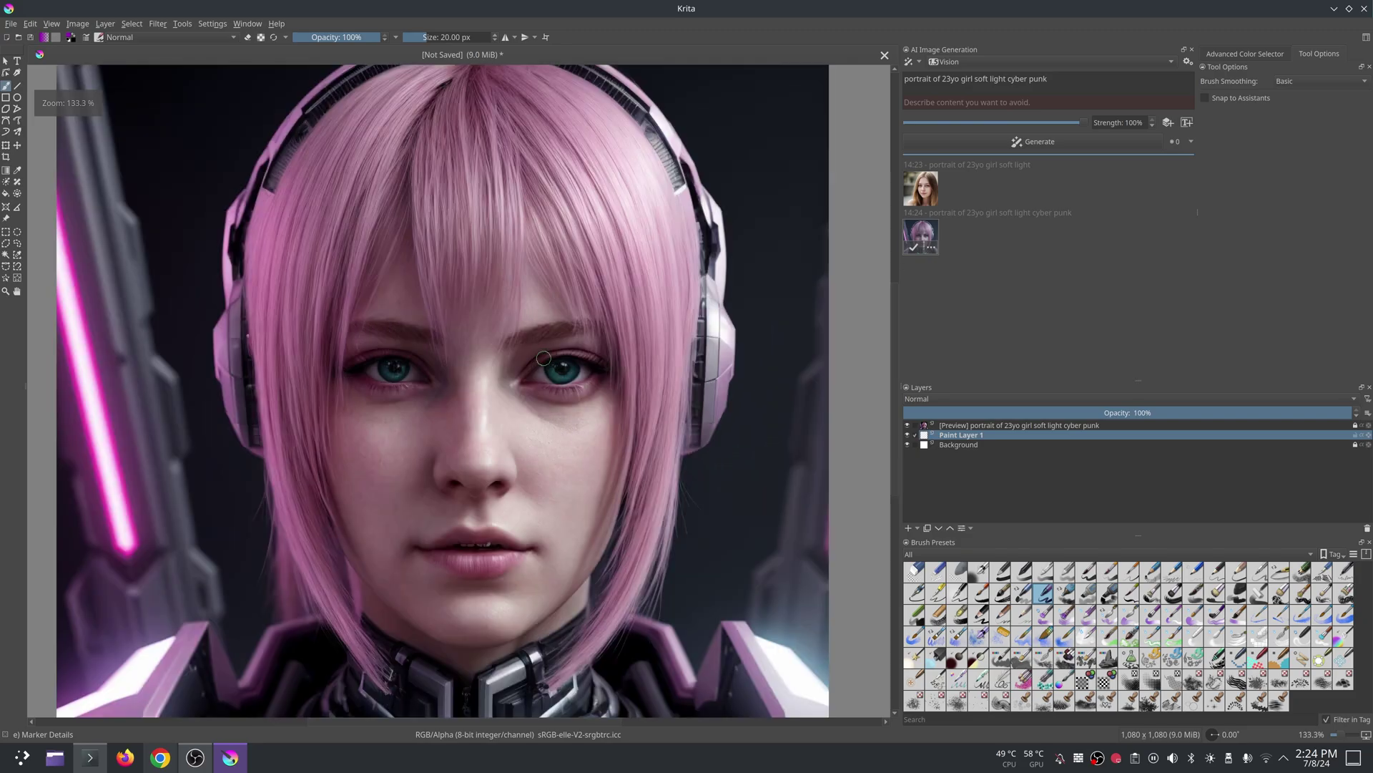
pyautogui.scroll(-1, 545, 358)
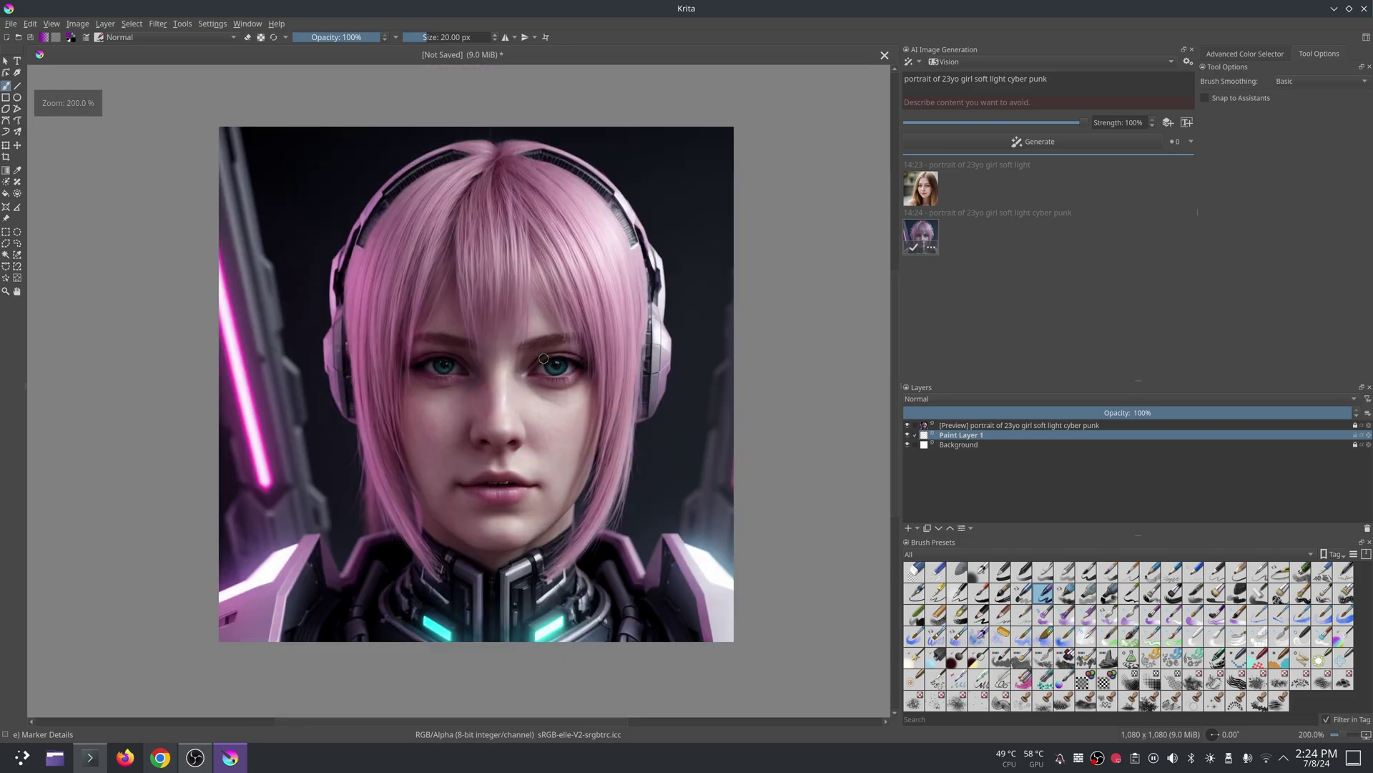
# Select a rectangle around the face and refine it at 48% strength
pyautogui.click(6, 233)
pyautogui.moveTo(293, 135); pyautogui.dragTo(720, 573)
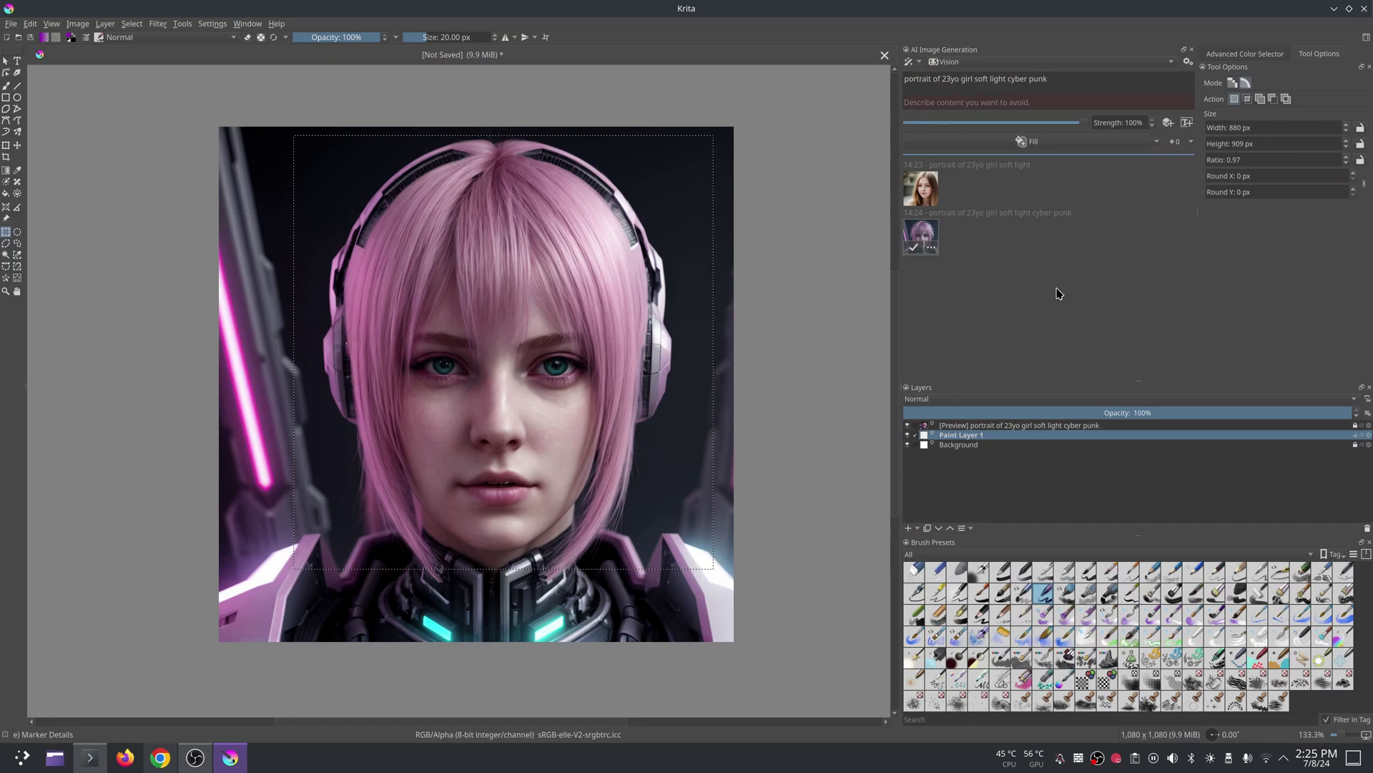
pyautogui.moveTo(1081, 126); pyautogui.dragTo(993, 131)
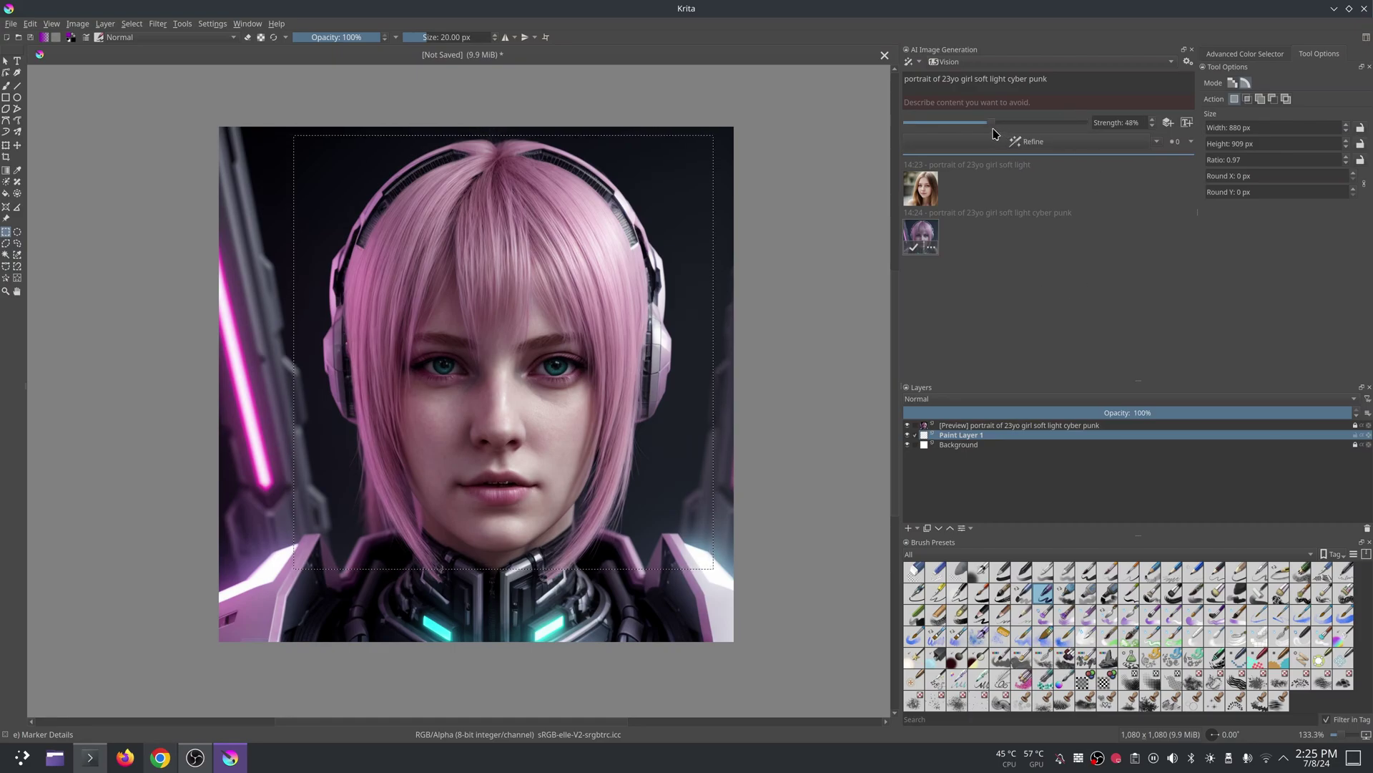
pyautogui.click(1043, 143)
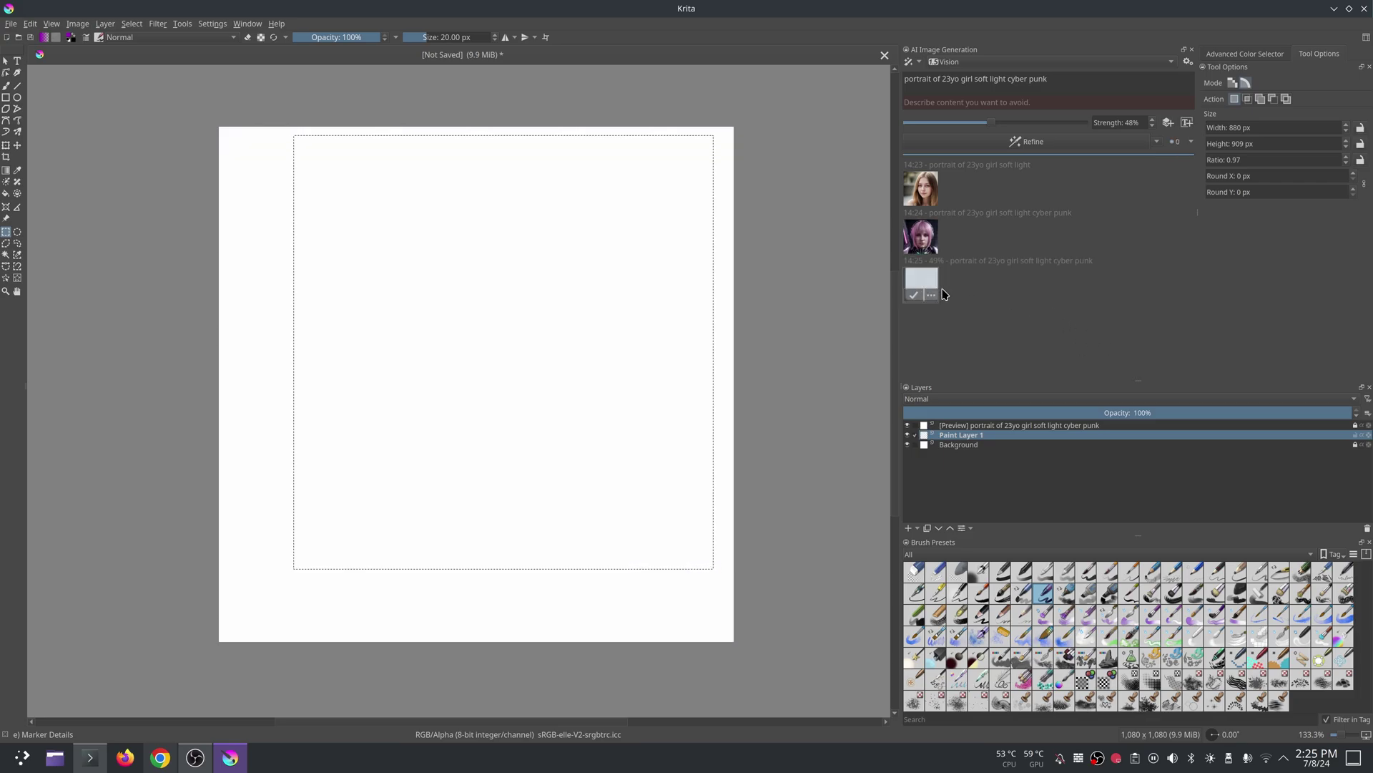
# Copy the blank refined result's prompt, then discard that blank result
pyautogui.click(931, 295)
pyautogui.click(972, 315)
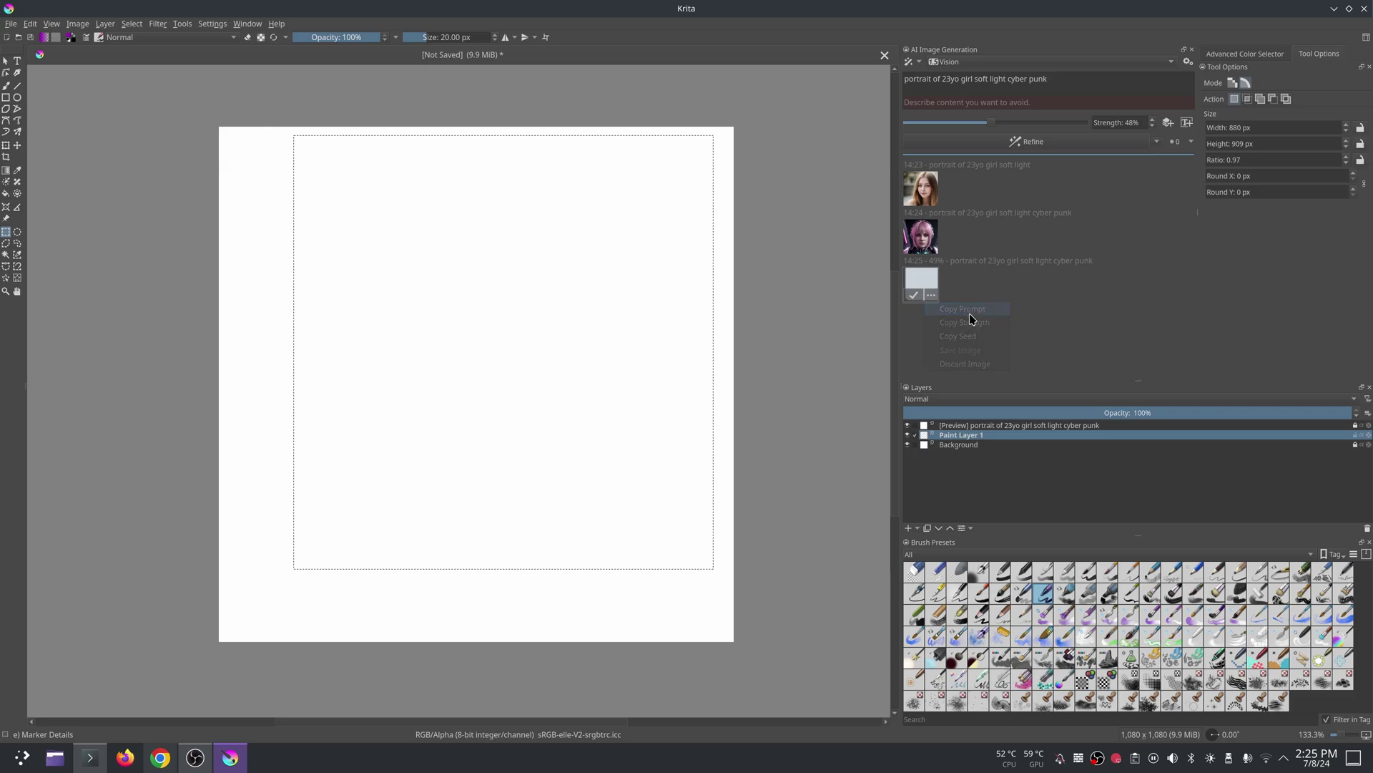
pyautogui.click(930, 294)
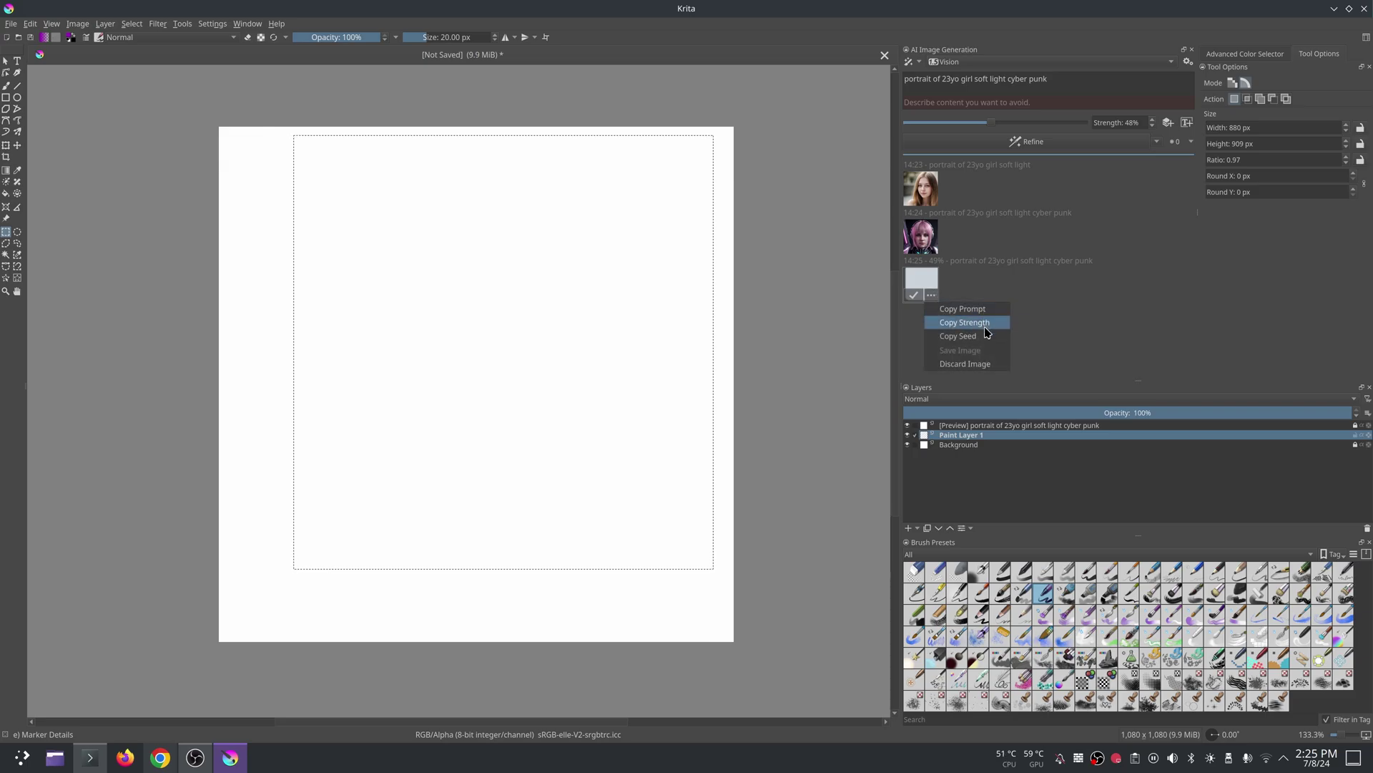
pyautogui.click(995, 364)
# Apply the pink-haired cyber punk result as a layer and refine the face area again
pyautogui.click(921, 235)
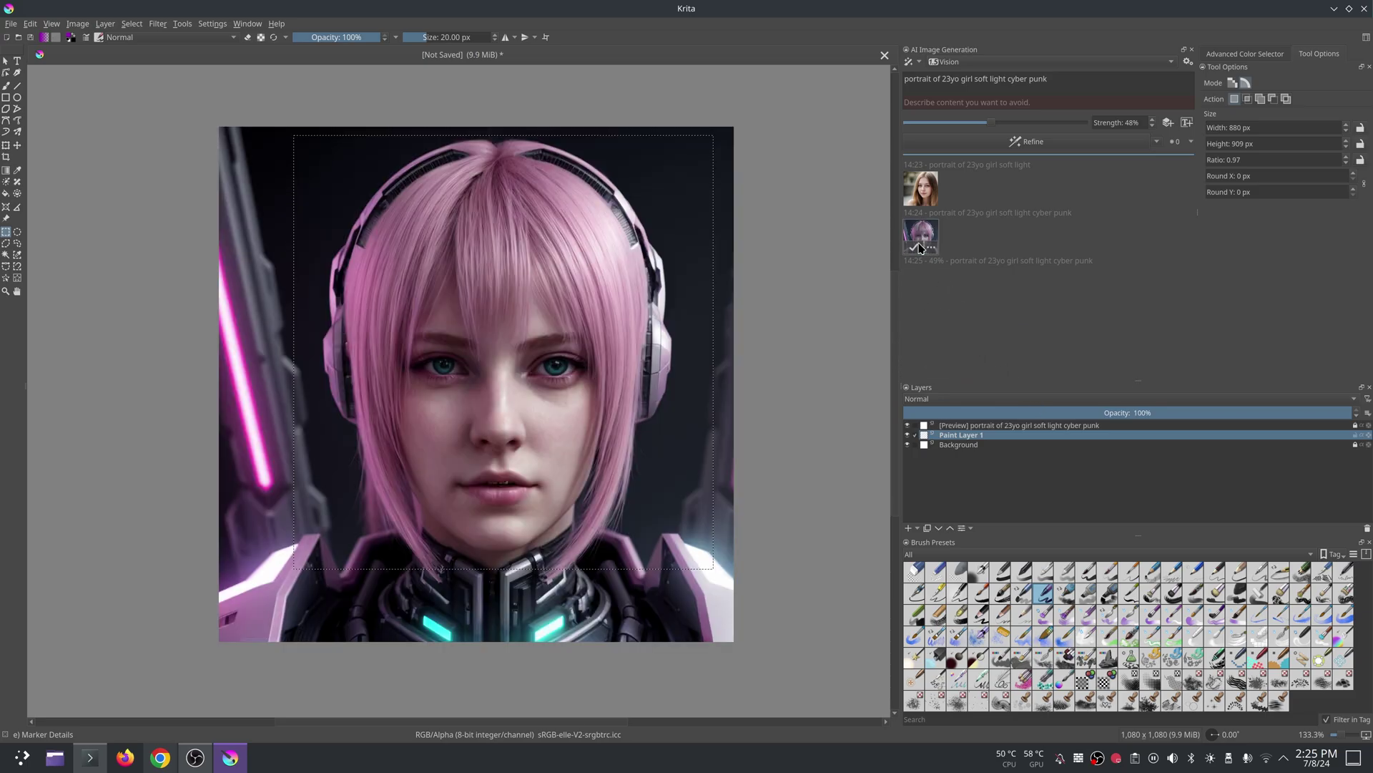
pyautogui.doubleClick(912, 252)
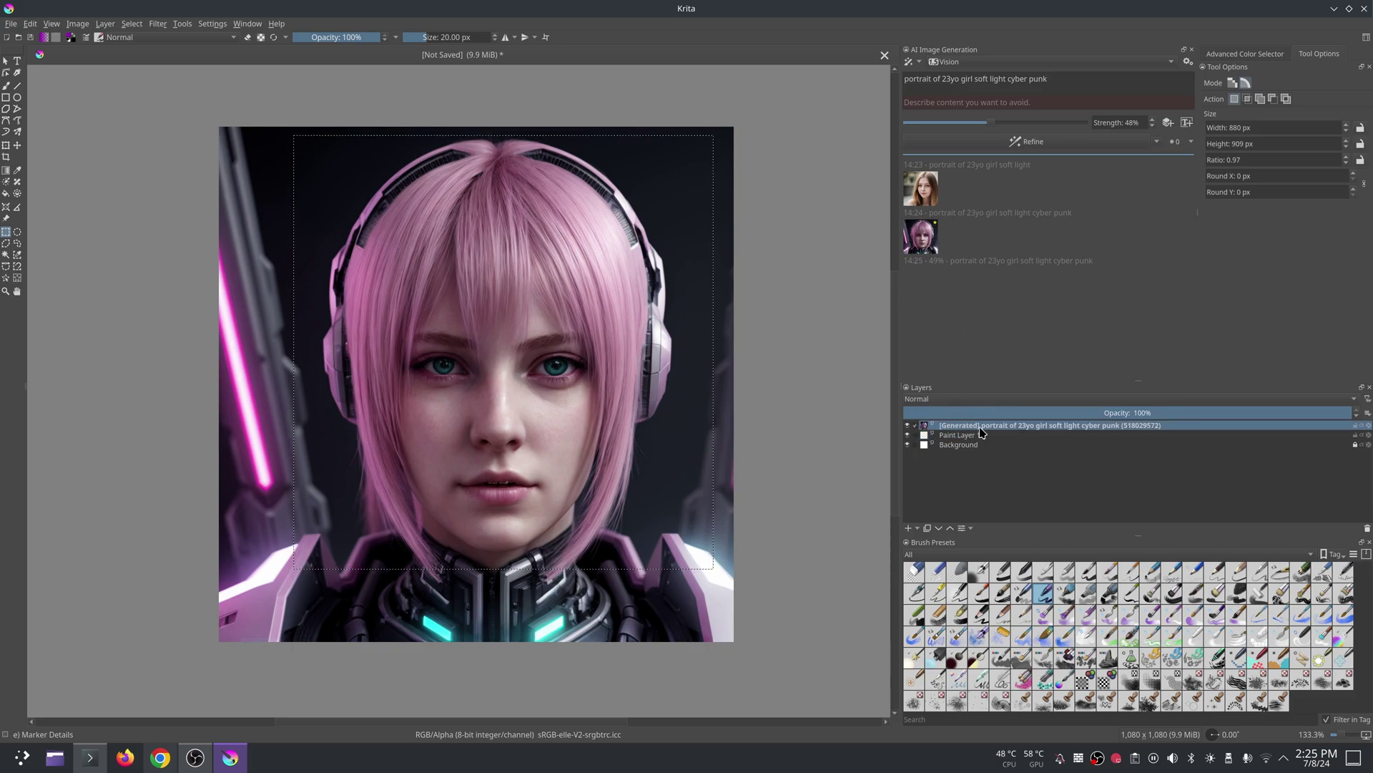
pyautogui.click(1013, 142)
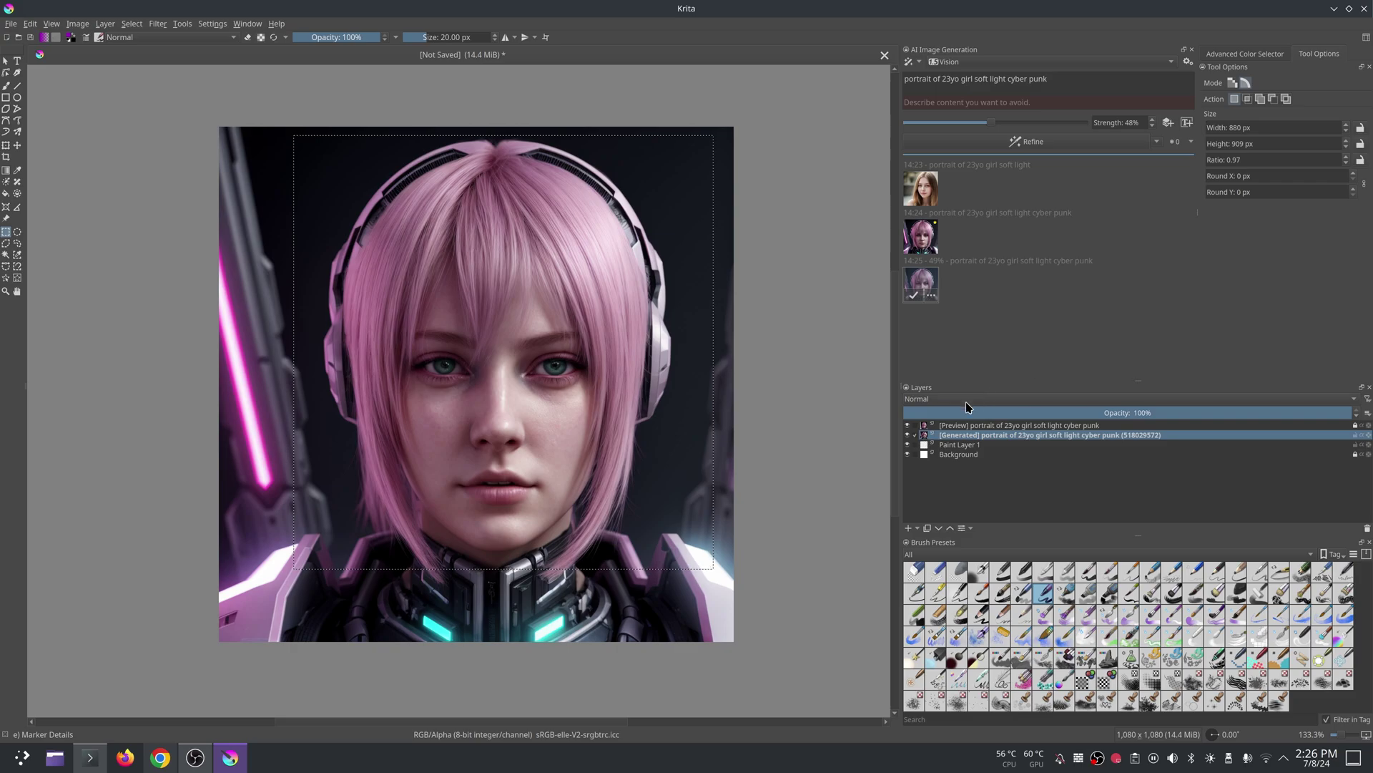
# Toggle the refined preview layer off and on repeatedly to compare the images
pyautogui.click(908, 426)
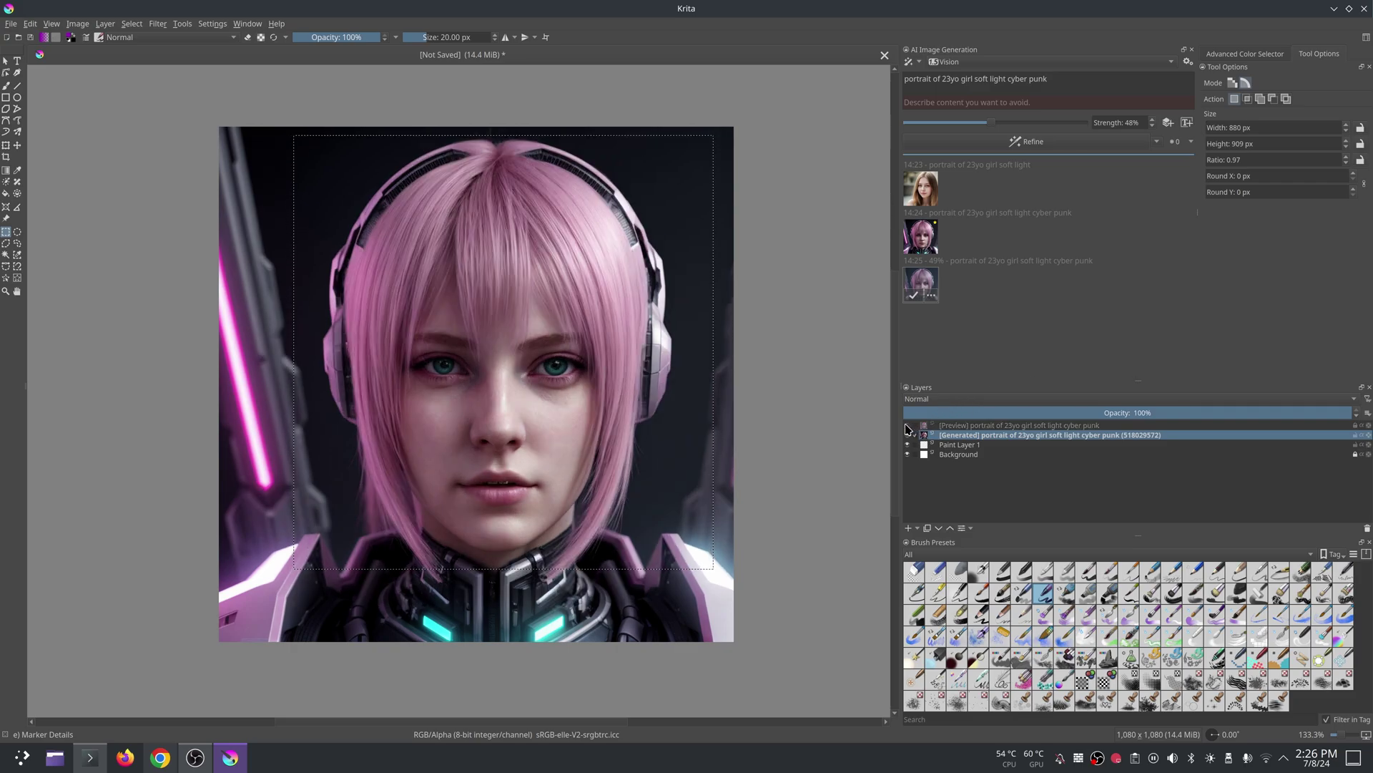
pyautogui.click(908, 425)
pyautogui.click(908, 425)
pyautogui.click(908, 426)
pyautogui.click(908, 425)
pyautogui.click(908, 426)
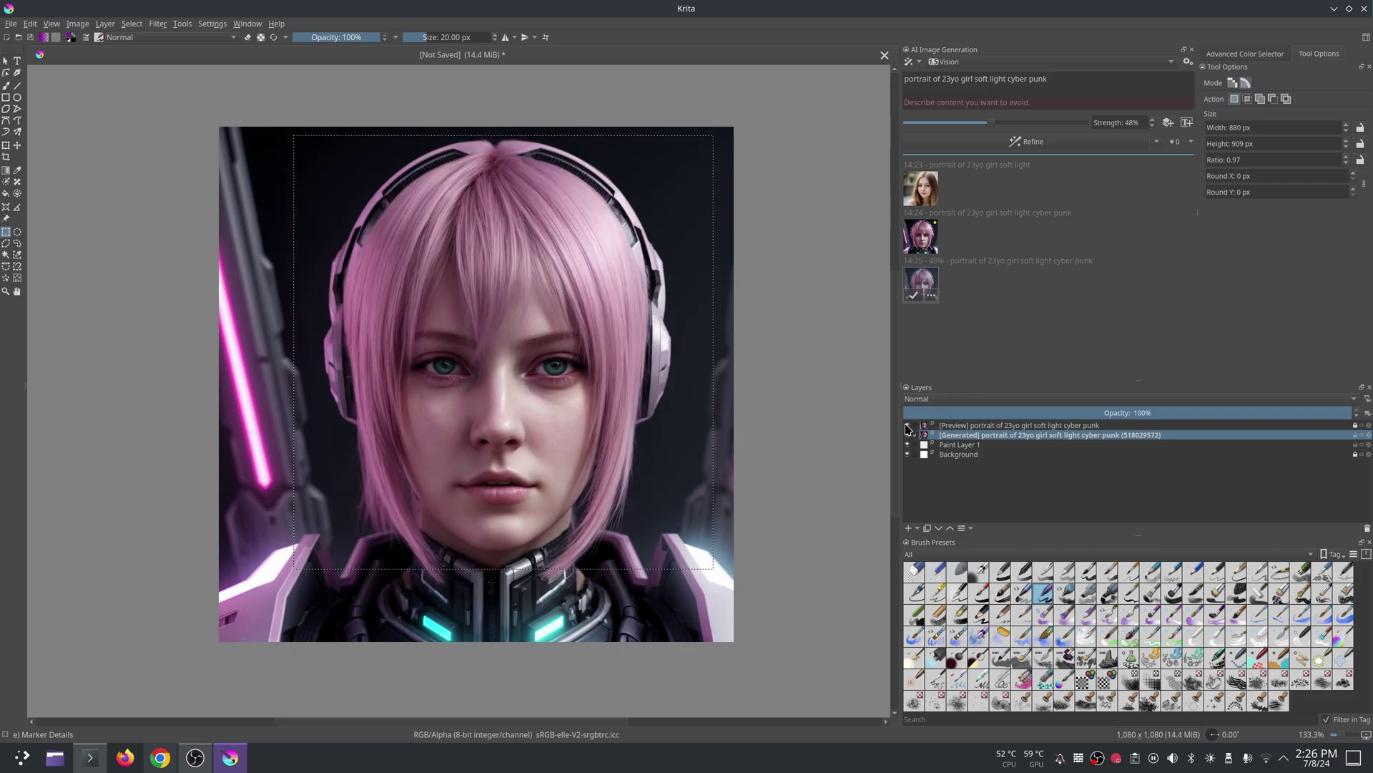
pyautogui.click(908, 425)
pyautogui.click(908, 426)
pyautogui.click(908, 426)
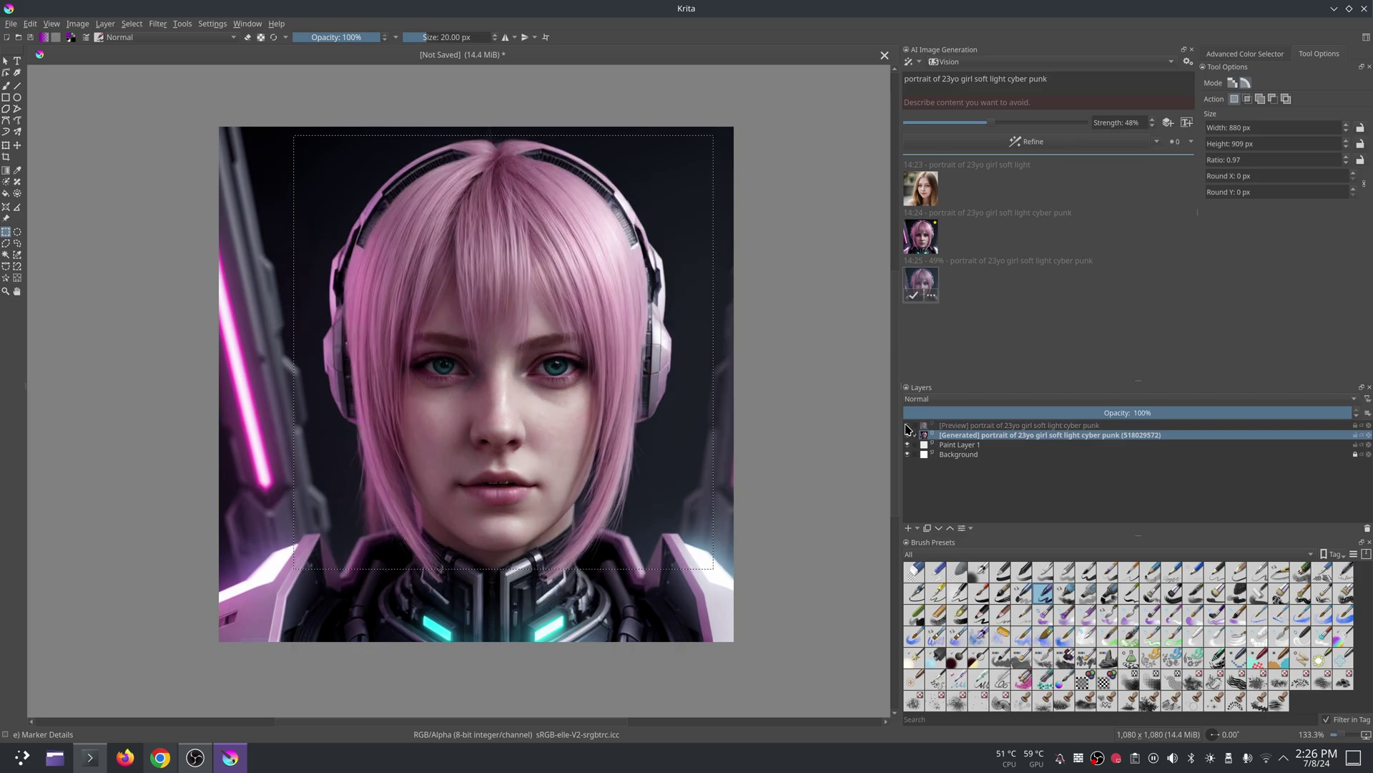
pyautogui.click(908, 426)
pyautogui.click(908, 426)
pyautogui.click(907, 426)
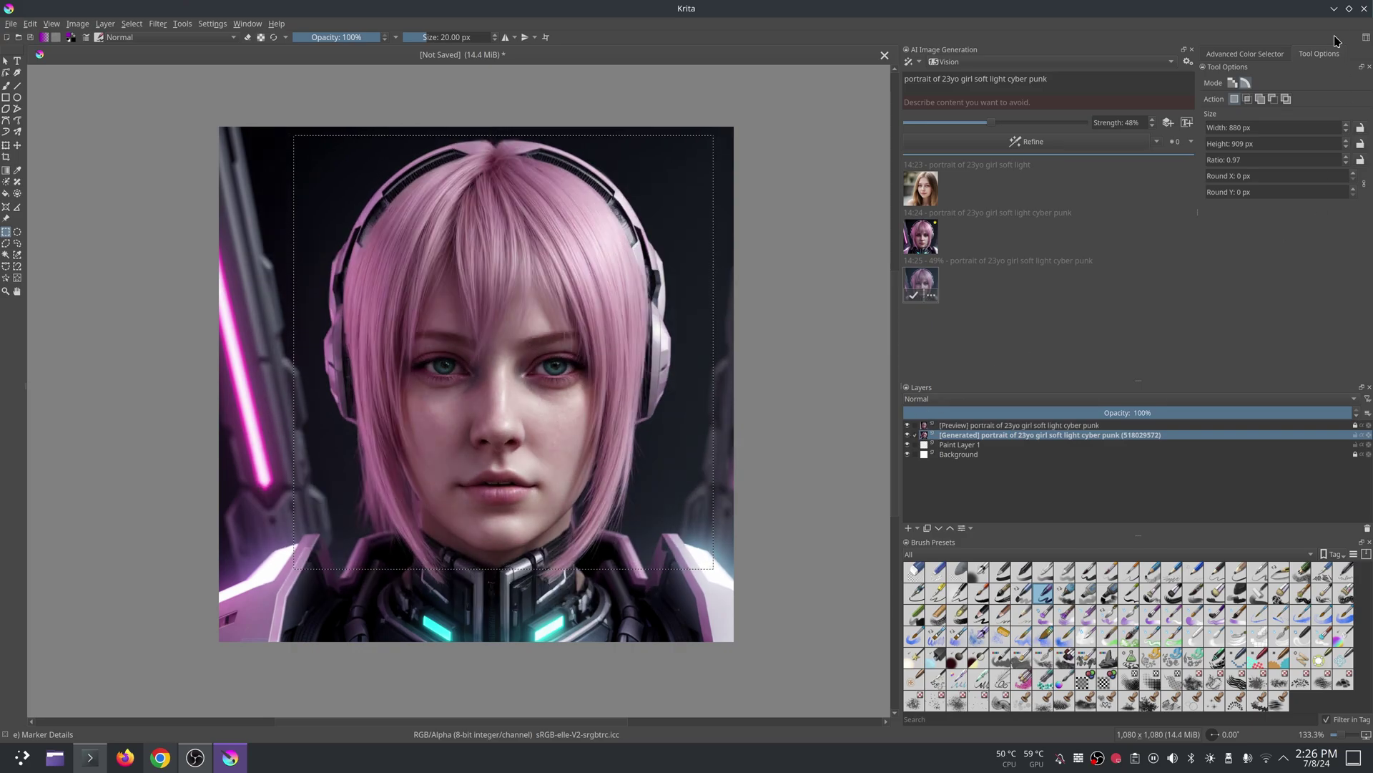
# Close Krita without saving the portrait, stop the ComfyUI server, and close Konsole
pyautogui.click(1366, 10)
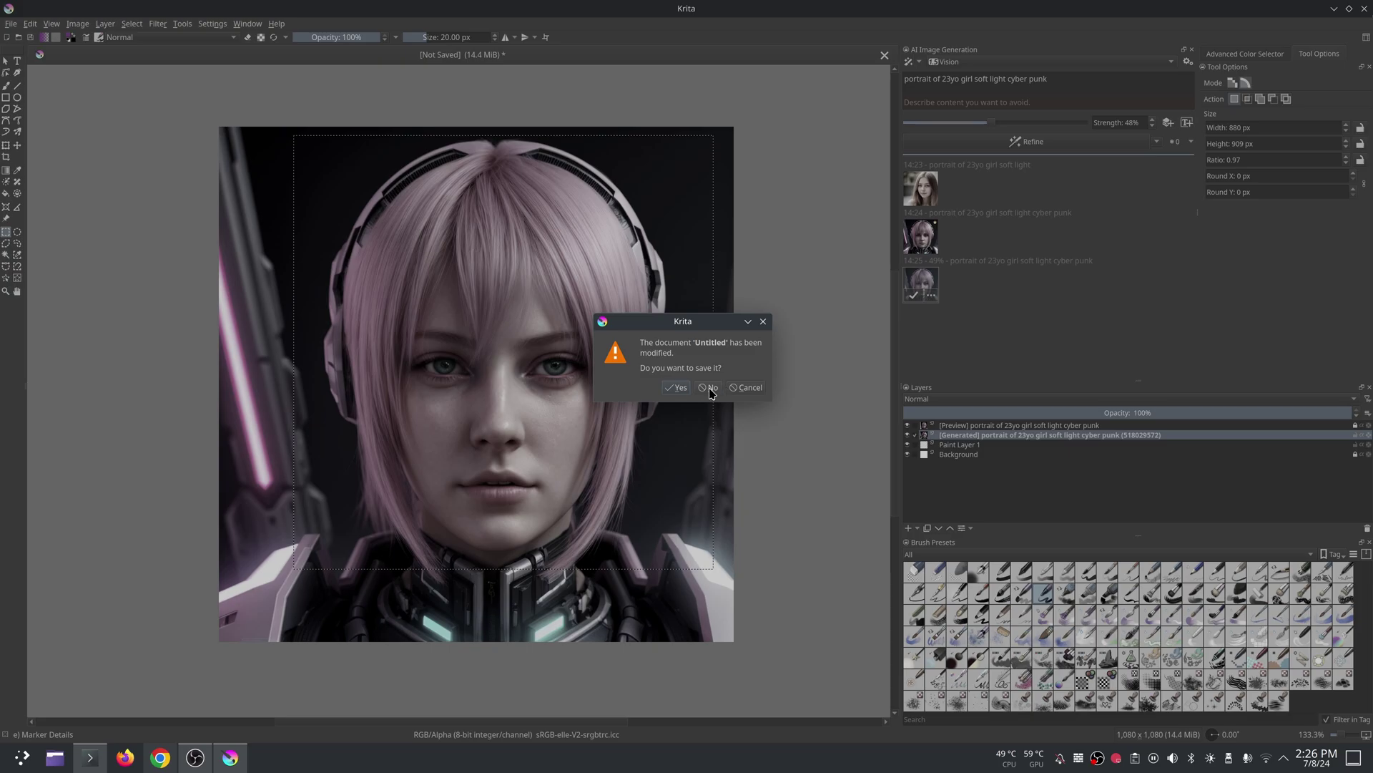
pyautogui.click(708, 387)
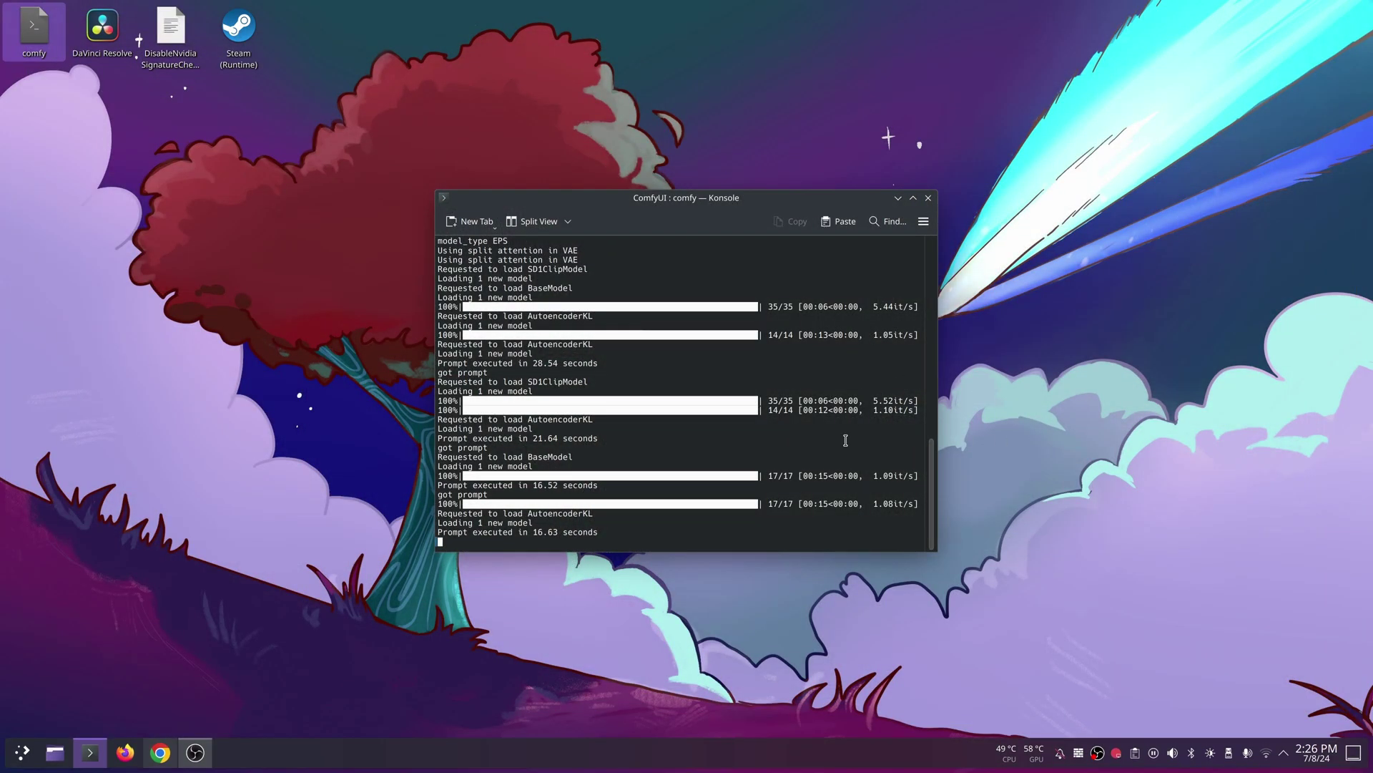
pyautogui.hotkey('ctrl', 'c')
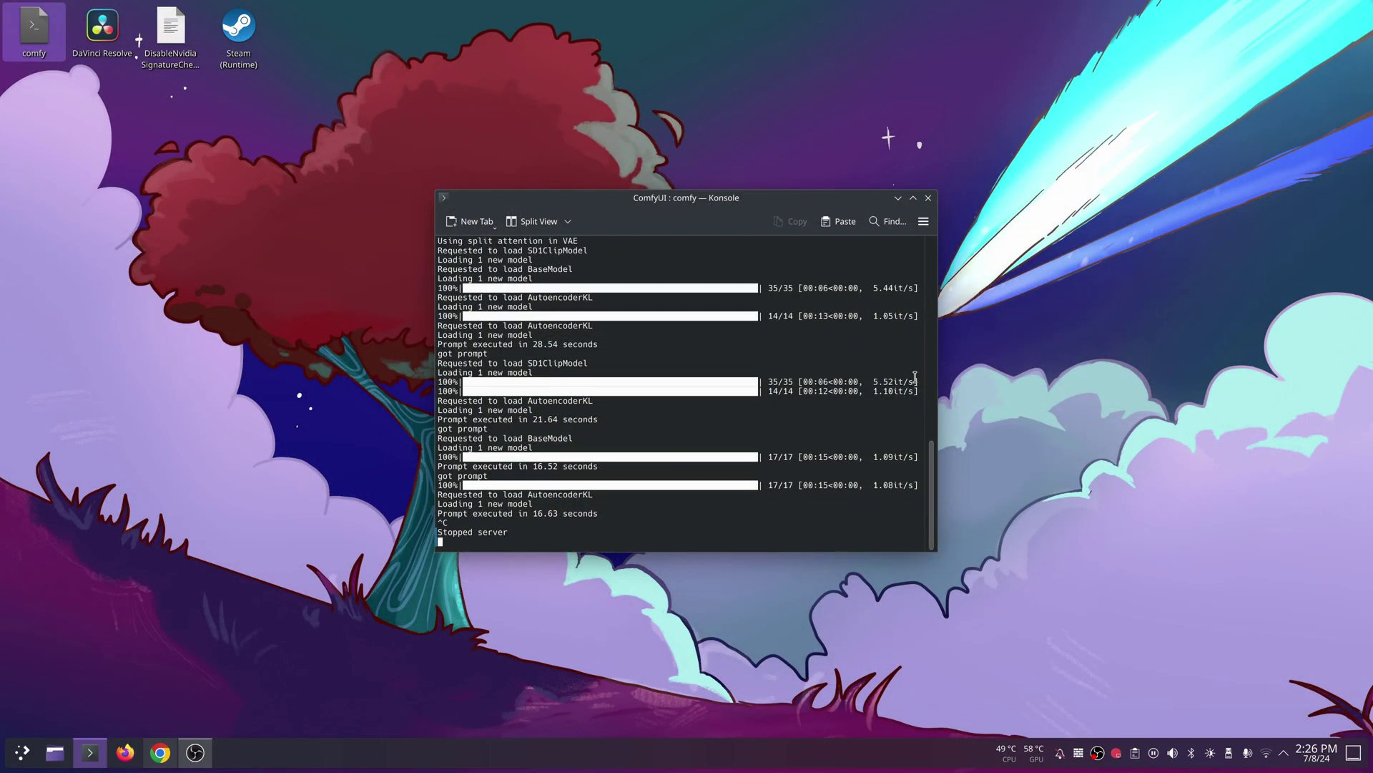
pyautogui.click(928, 199)
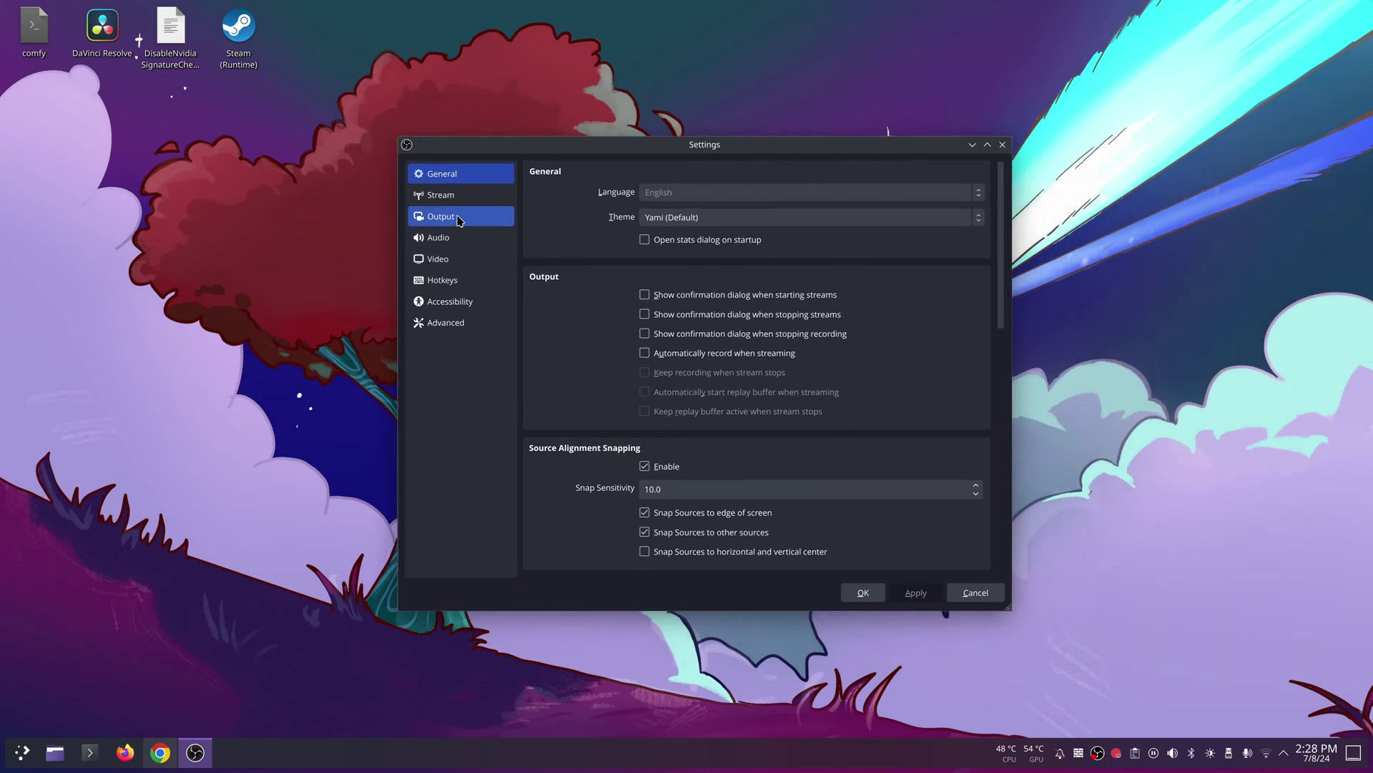
# Review OBS Video and Output recording settings, VAAPI encoder at CBR 25000 Kbps, then confirm with OK
pyautogui.click(439, 259)
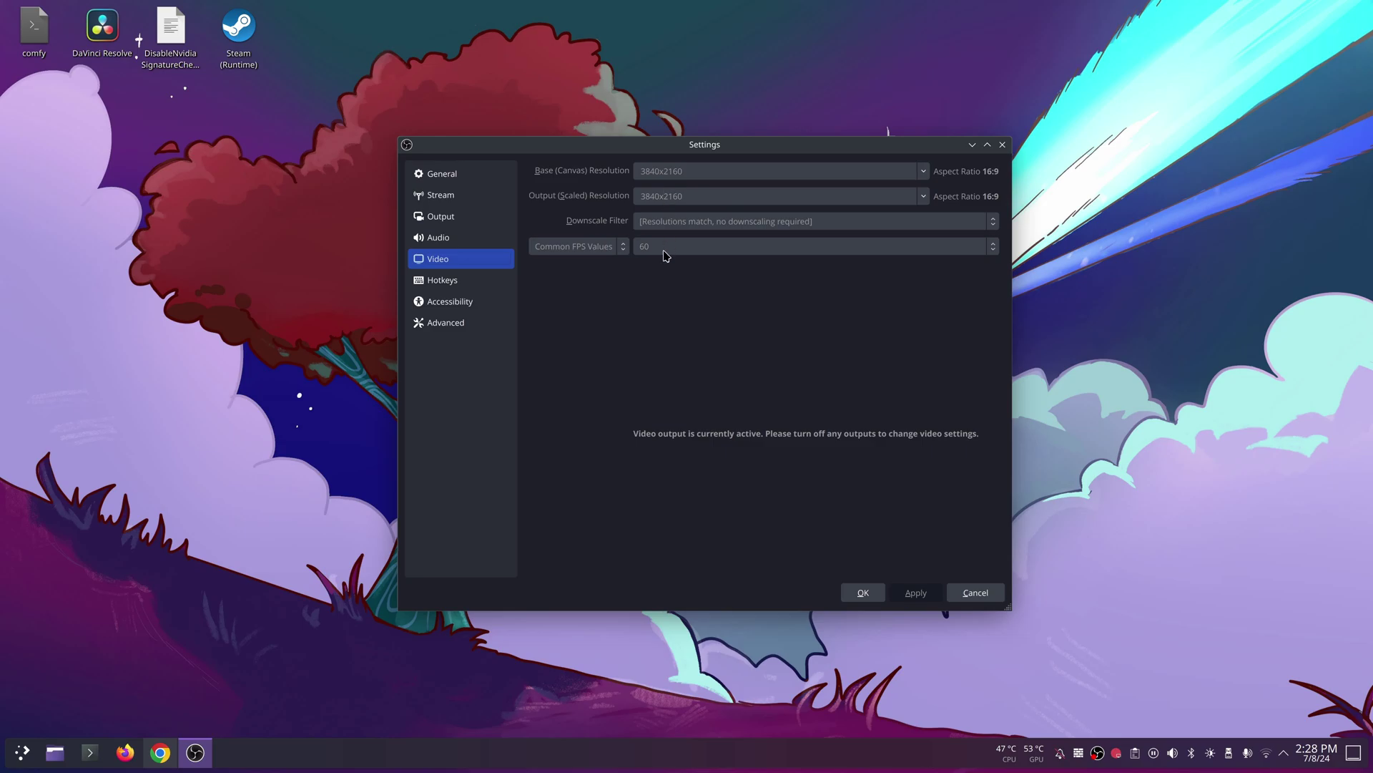
pyautogui.click(445, 219)
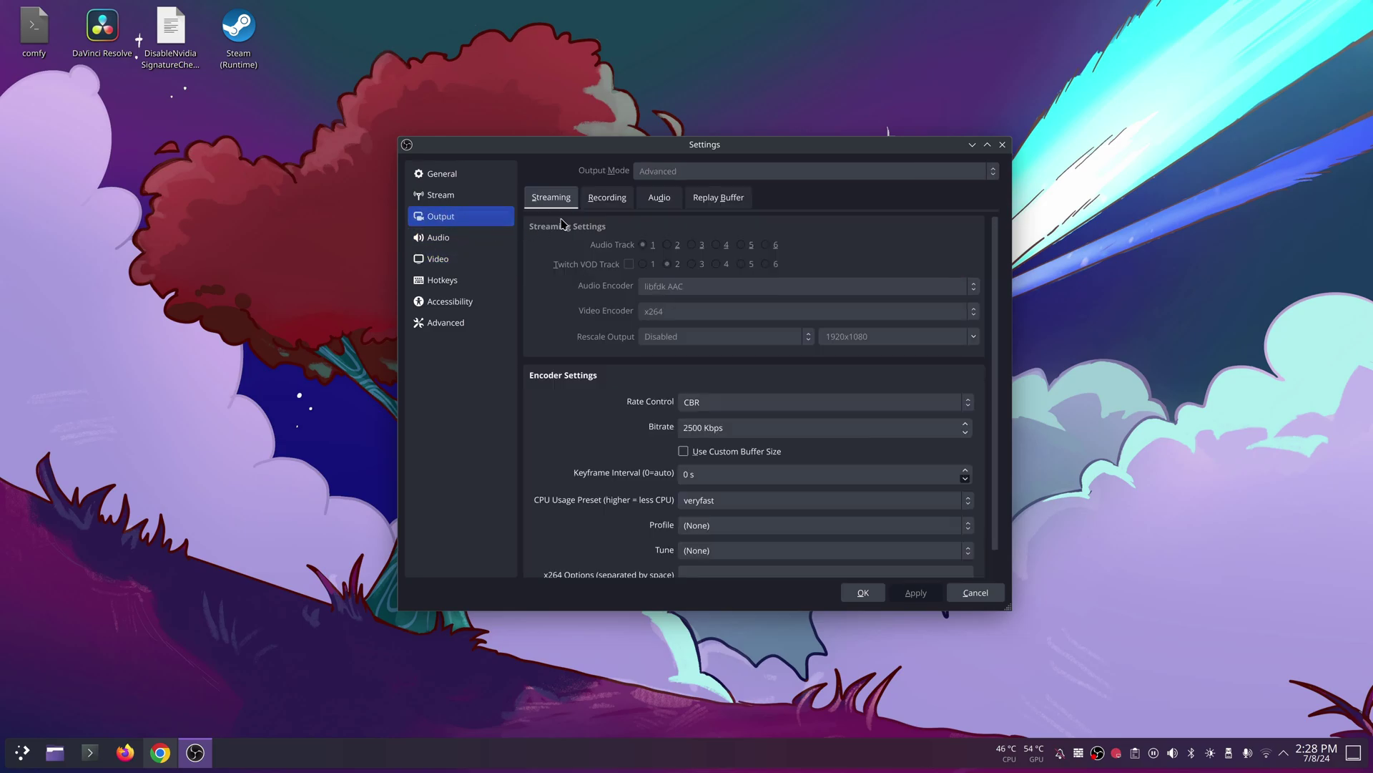
pyautogui.click(614, 199)
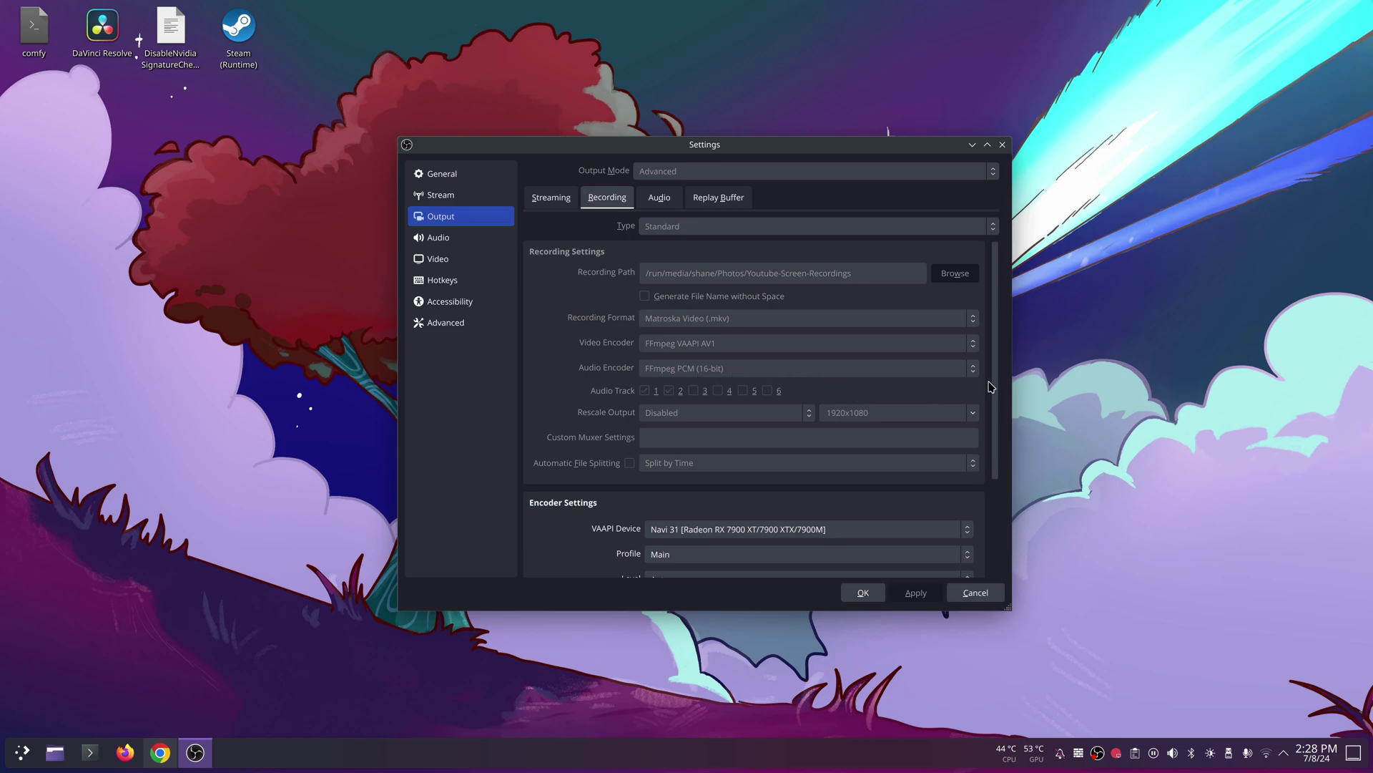
pyautogui.moveTo(995, 387); pyautogui.dragTo(998, 486)
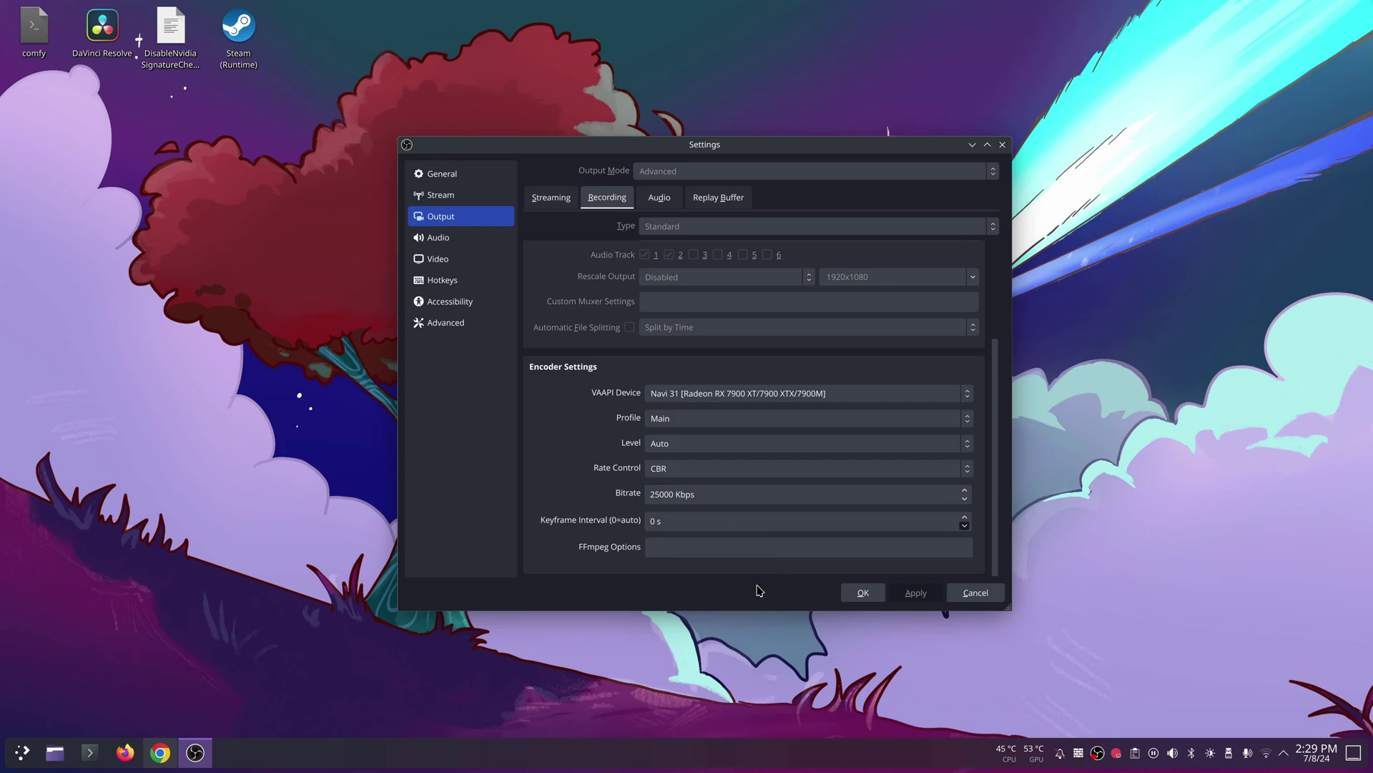
pyautogui.click(863, 592)
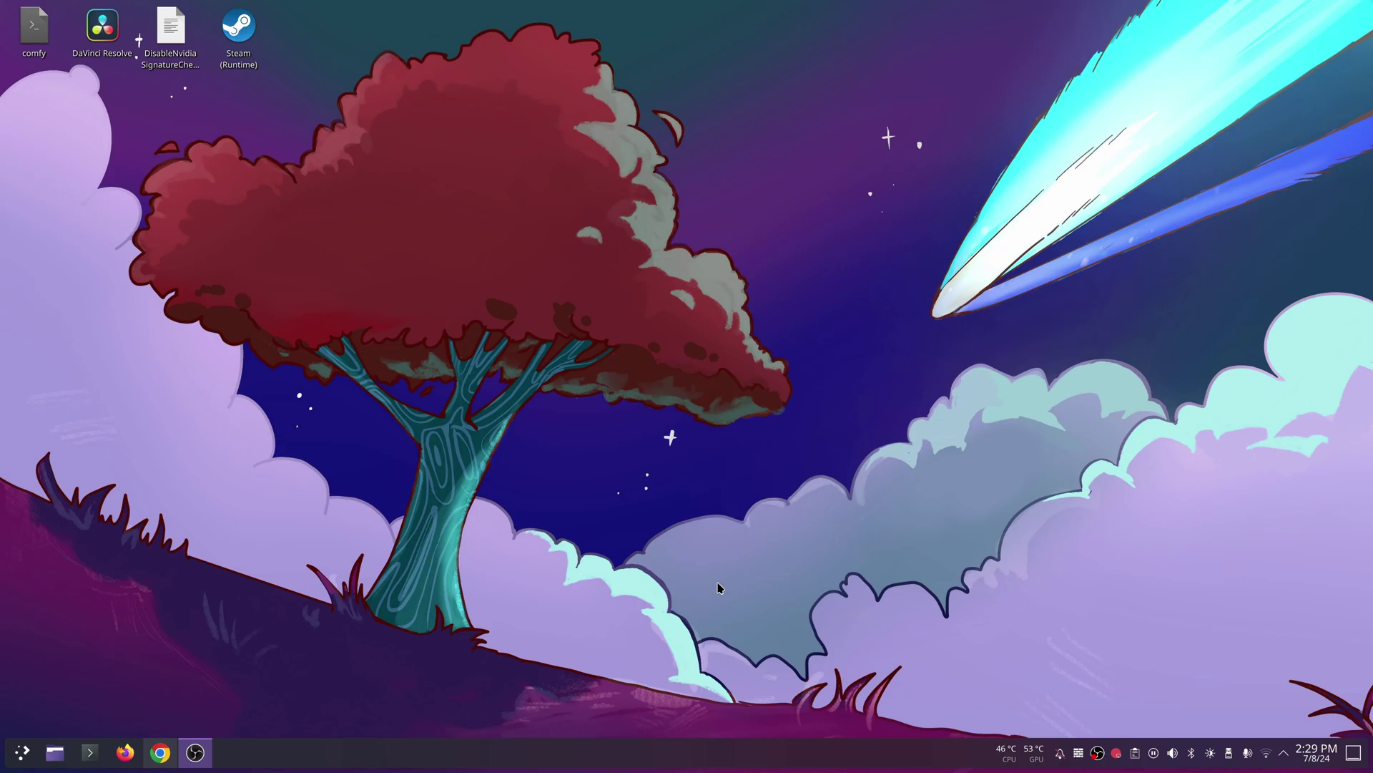
pyautogui.click(22, 752)
pyautogui.click(49, 552)
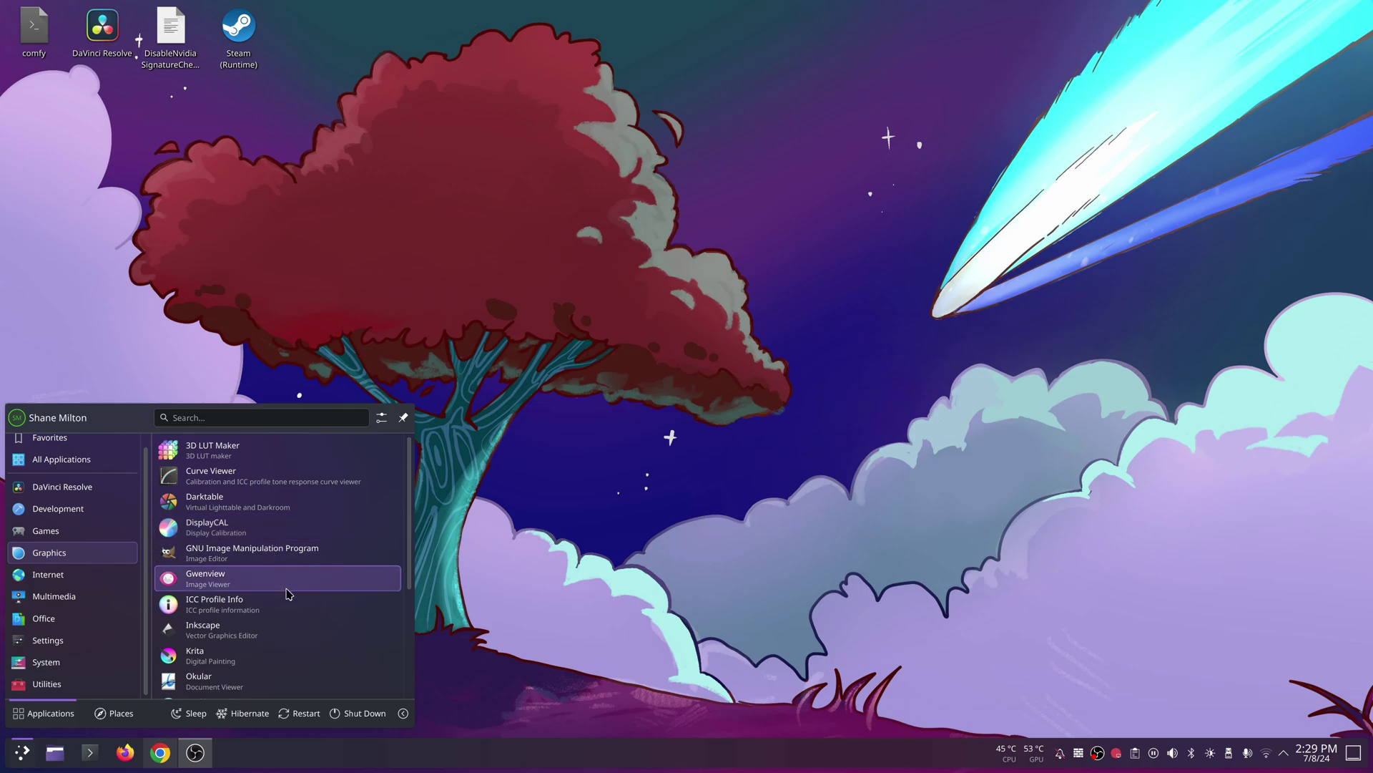
pyautogui.scroll(-1, 288, 595)
pyautogui.scroll(-1, 289, 595)
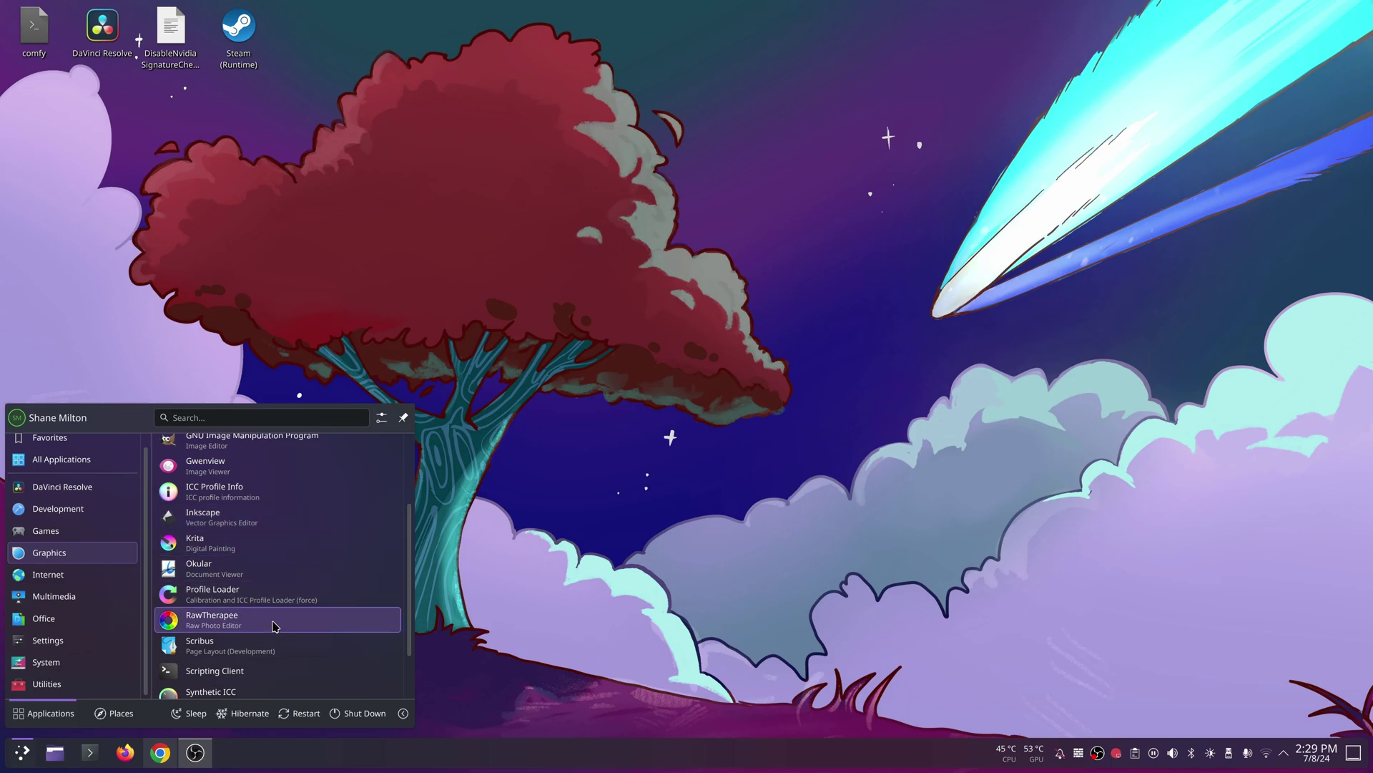
pyautogui.scroll(-1, 279, 625)
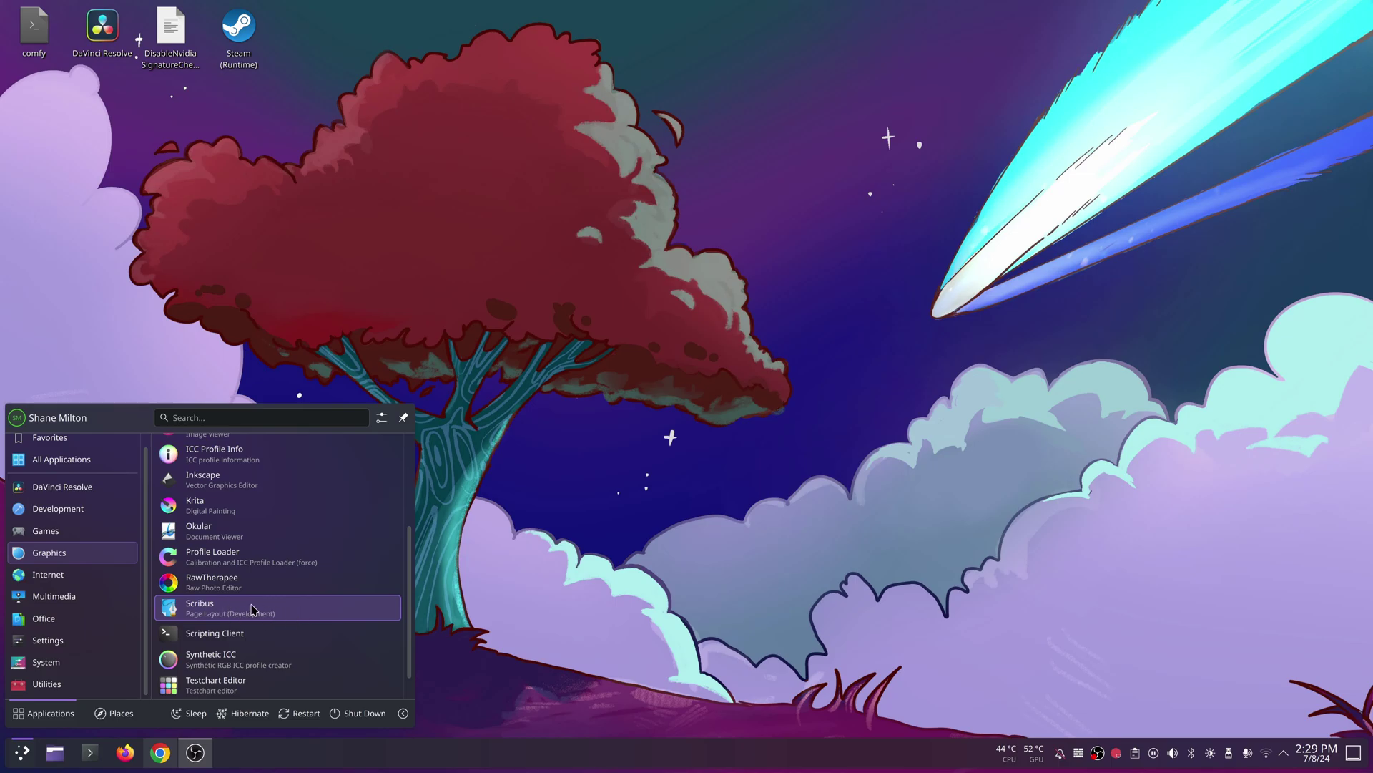
pyautogui.scroll(4, 349, 613)
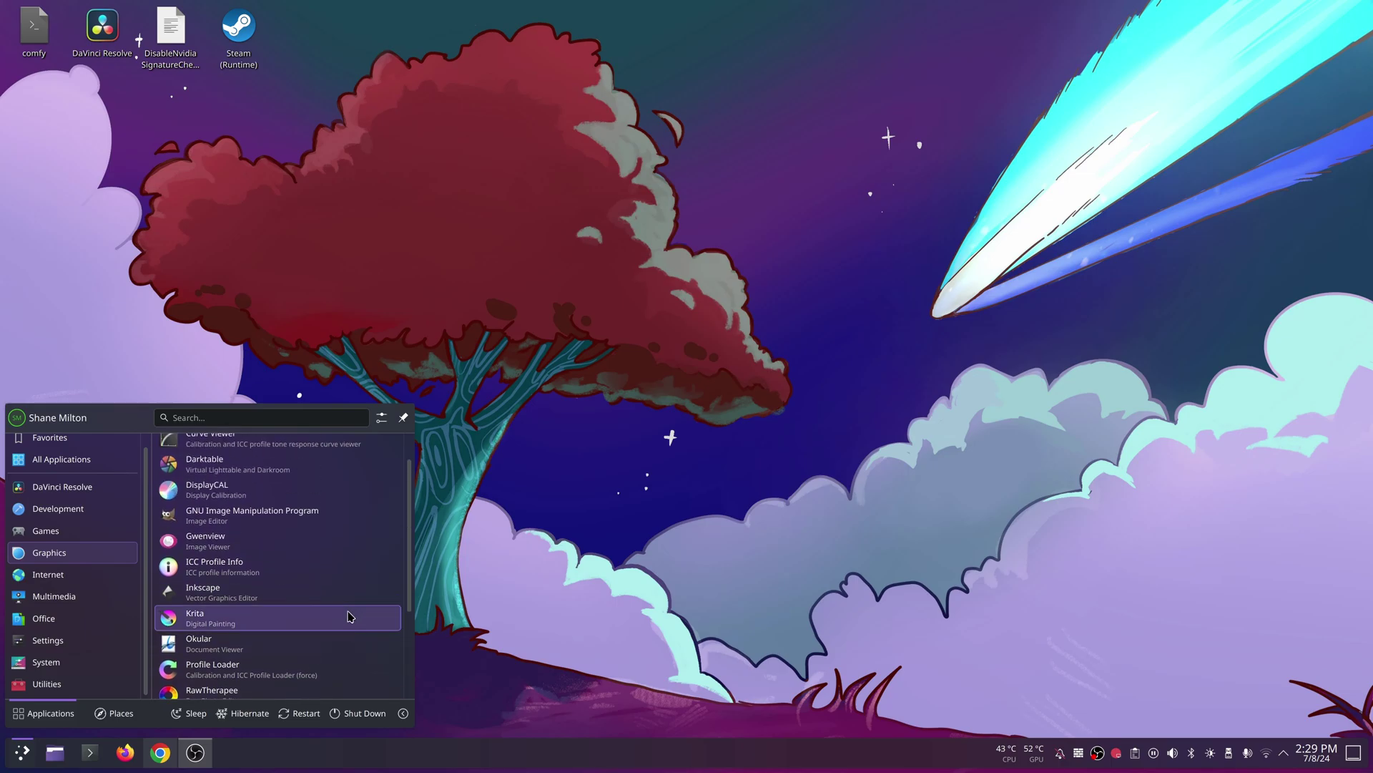
pyautogui.scroll(-4, 308, 647)
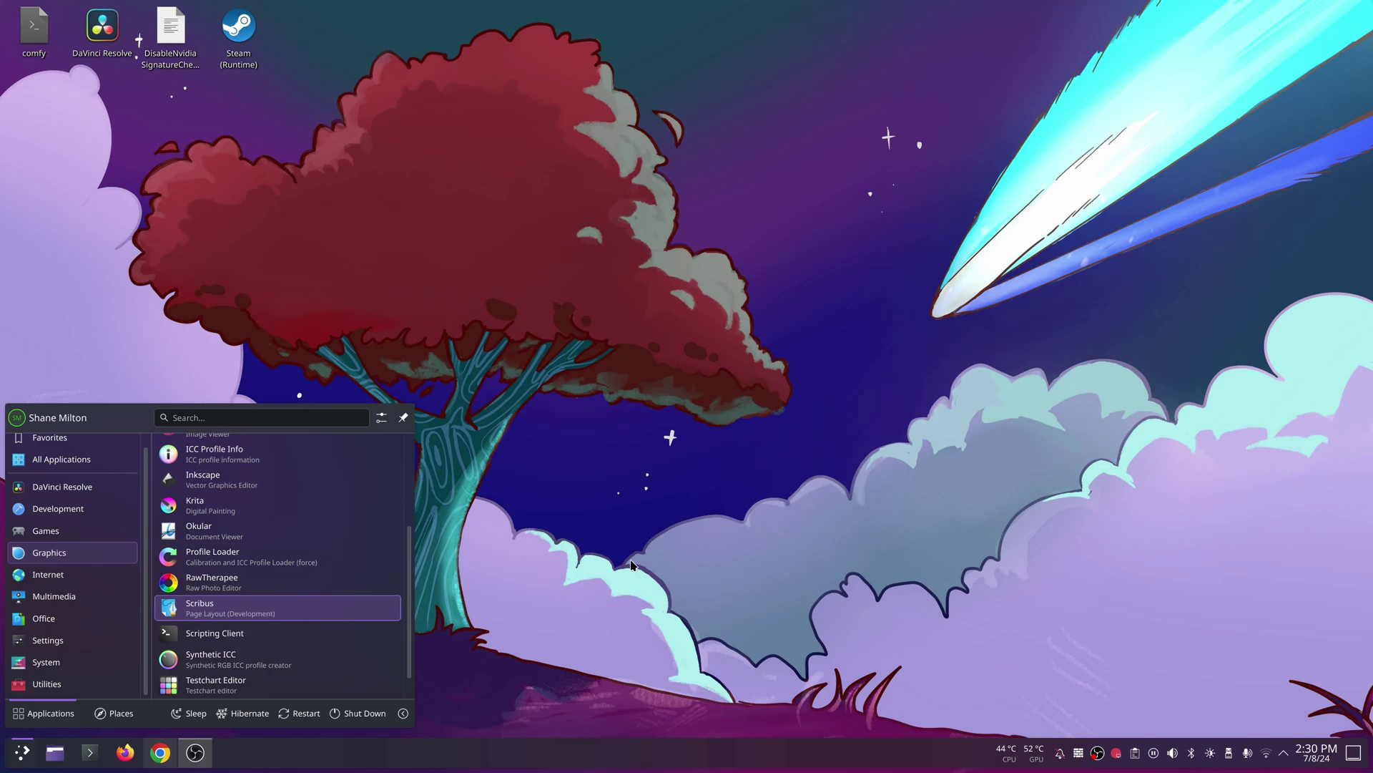
pyautogui.click(748, 565)
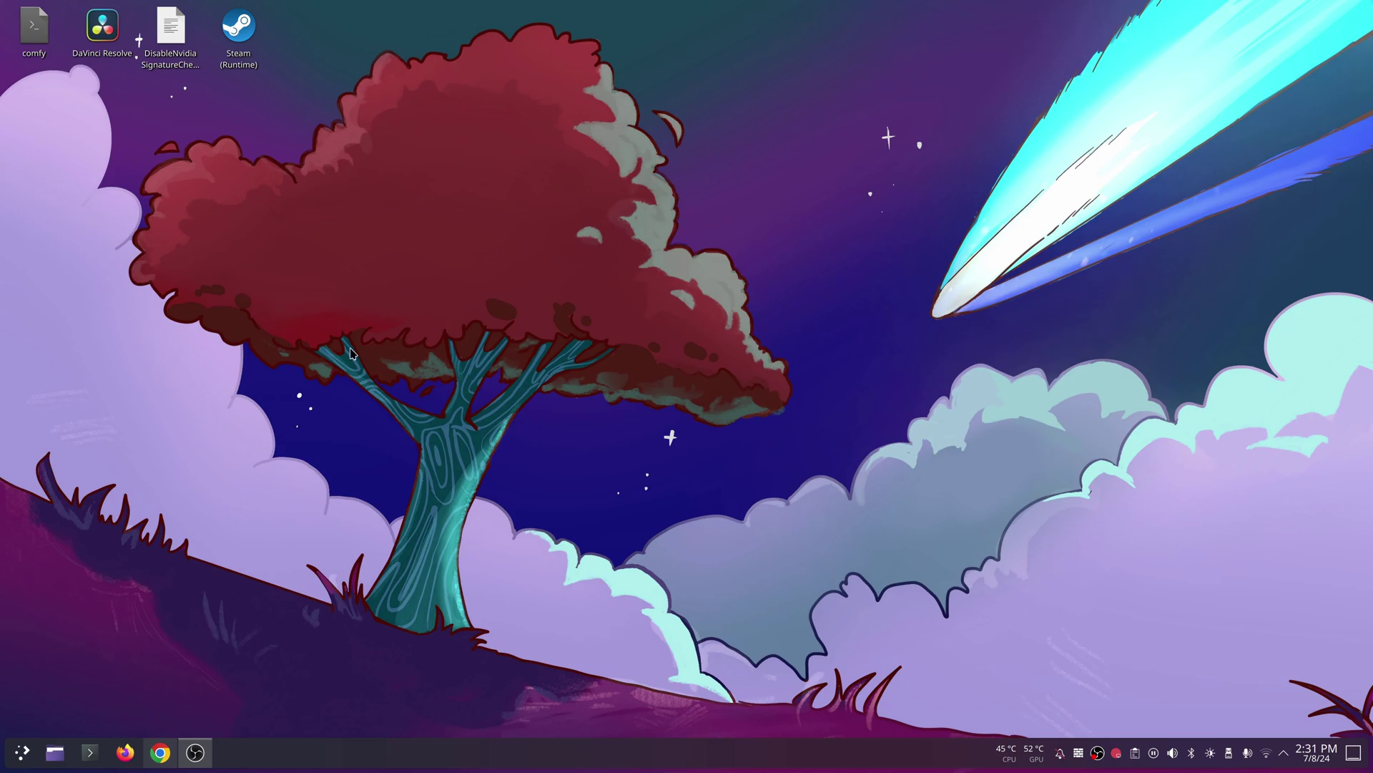
# Launch Steam from the desktop icon and go to its Library
pyautogui.doubleClick(240, 42)
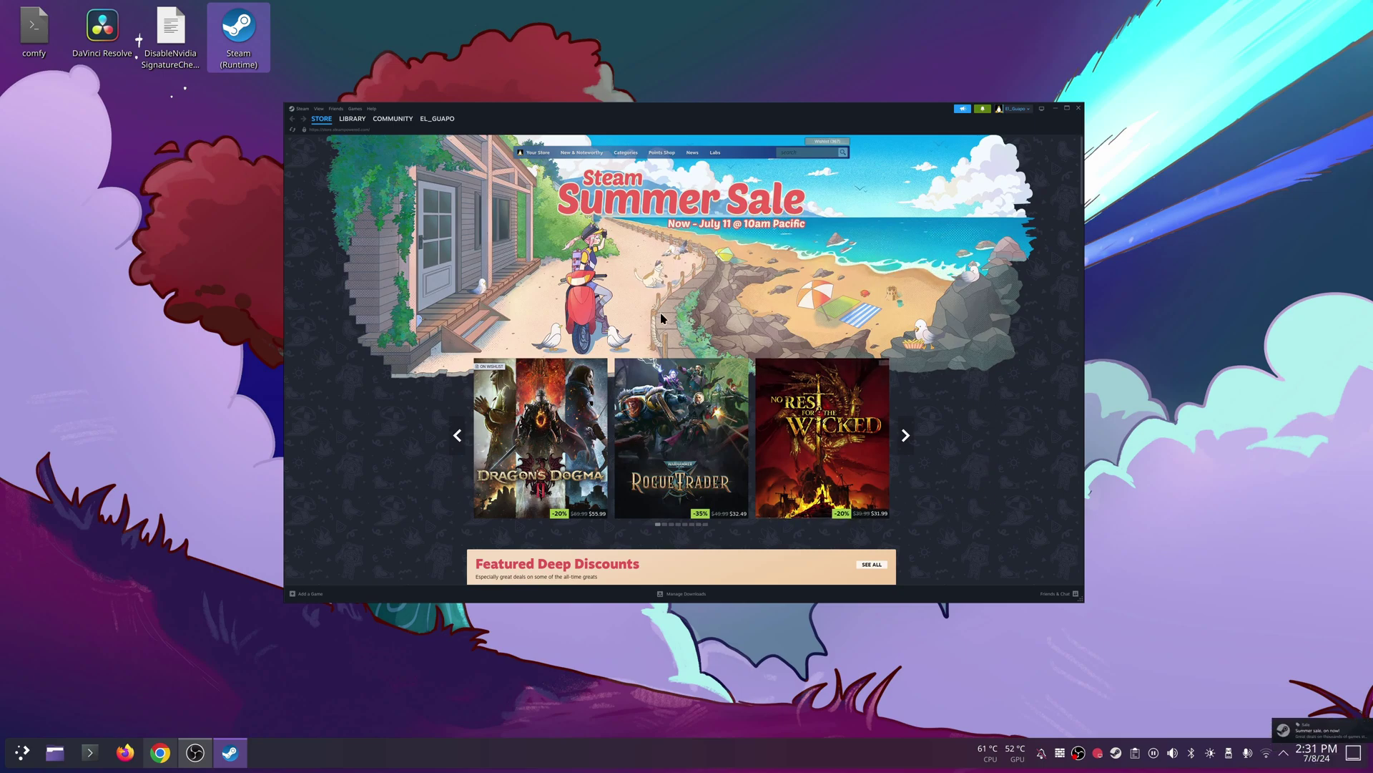
pyautogui.click(358, 120)
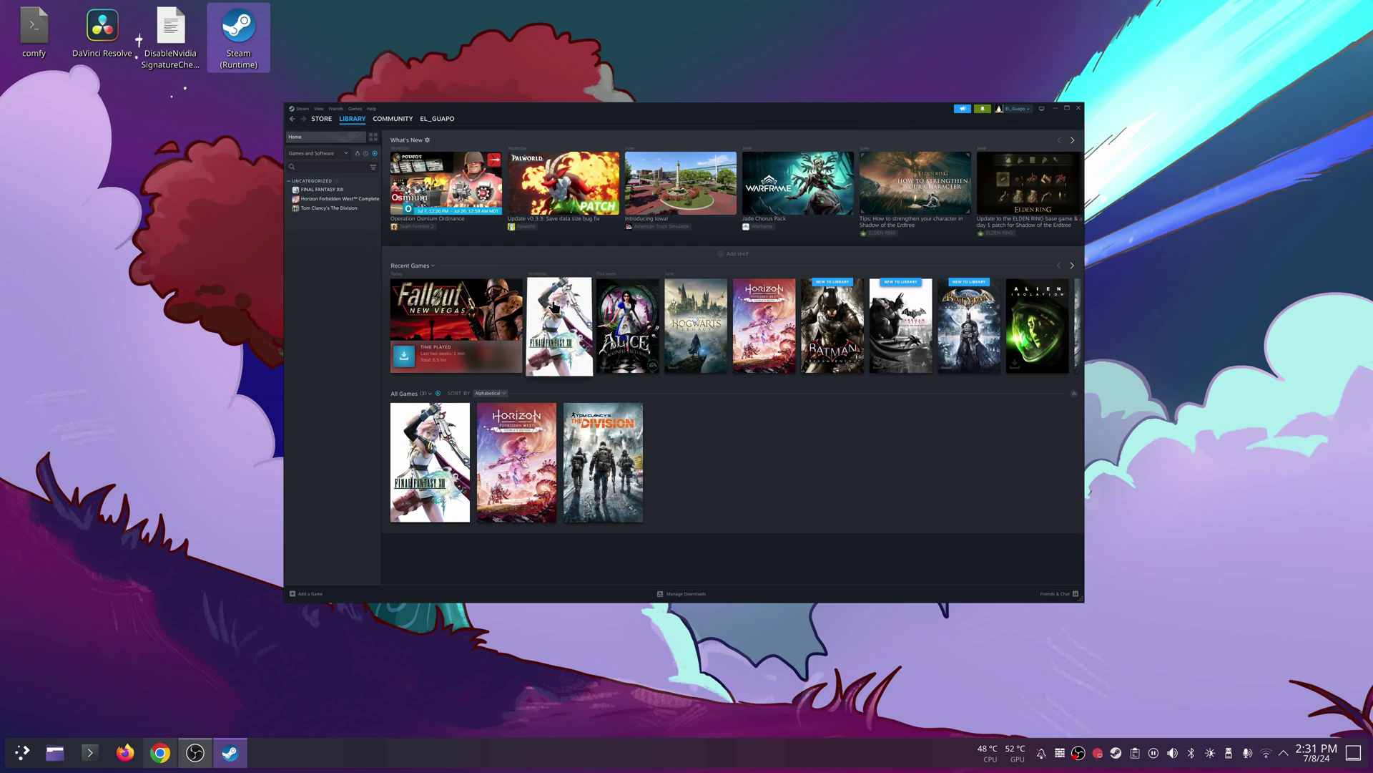
# Open the Final Fantasy XIII page and view a Jul 6 screenshot full size
pyautogui.click(555, 306)
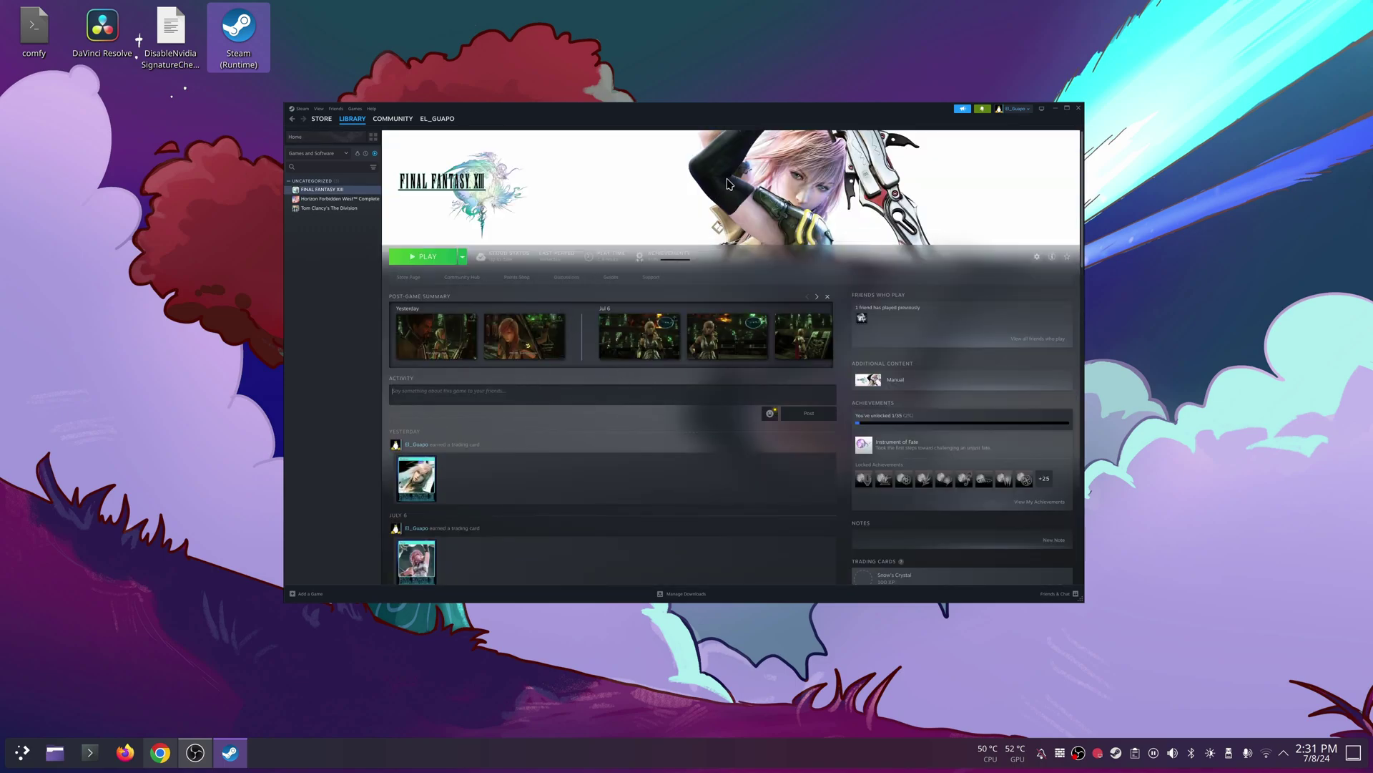
pyautogui.moveTo(707, 354)
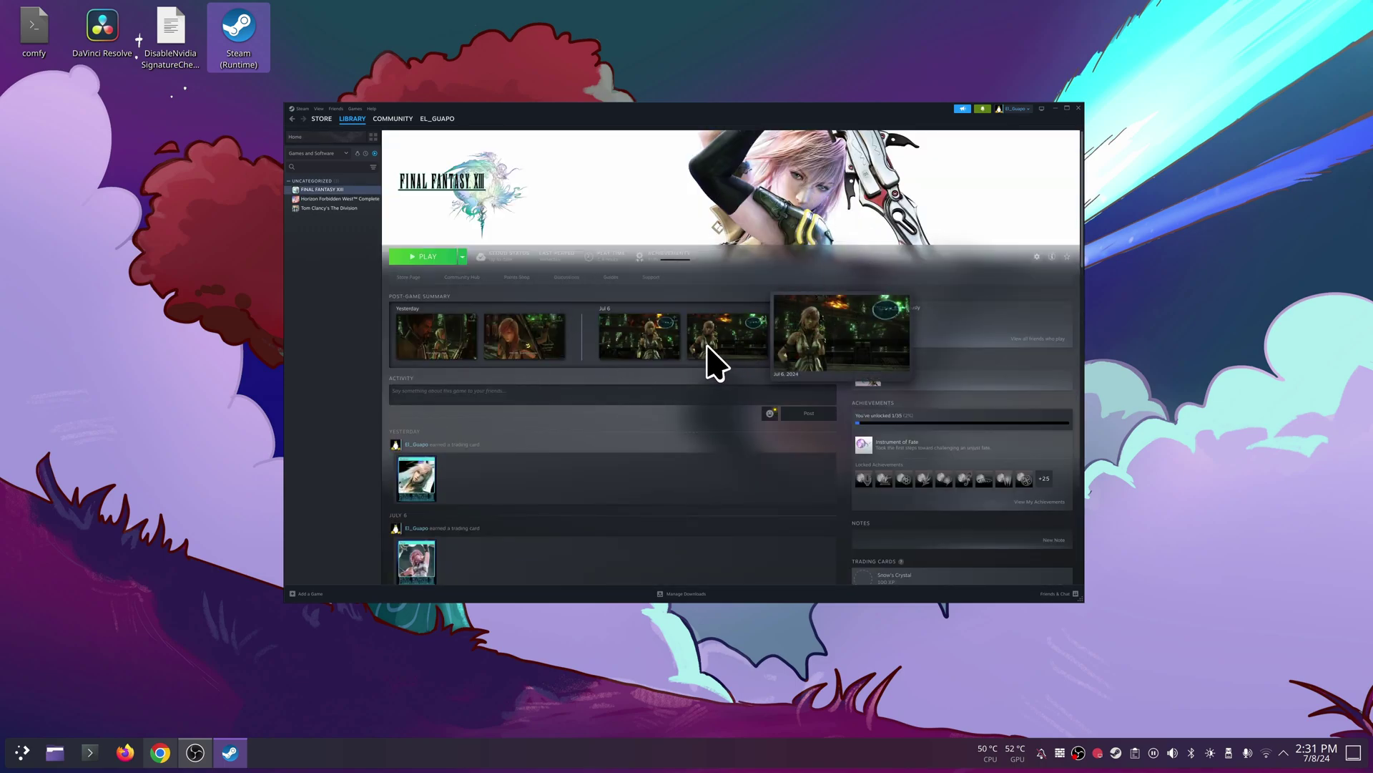
pyautogui.scroll(-1, 709, 341)
pyautogui.scroll(2, 723, 349)
pyautogui.click(723, 349)
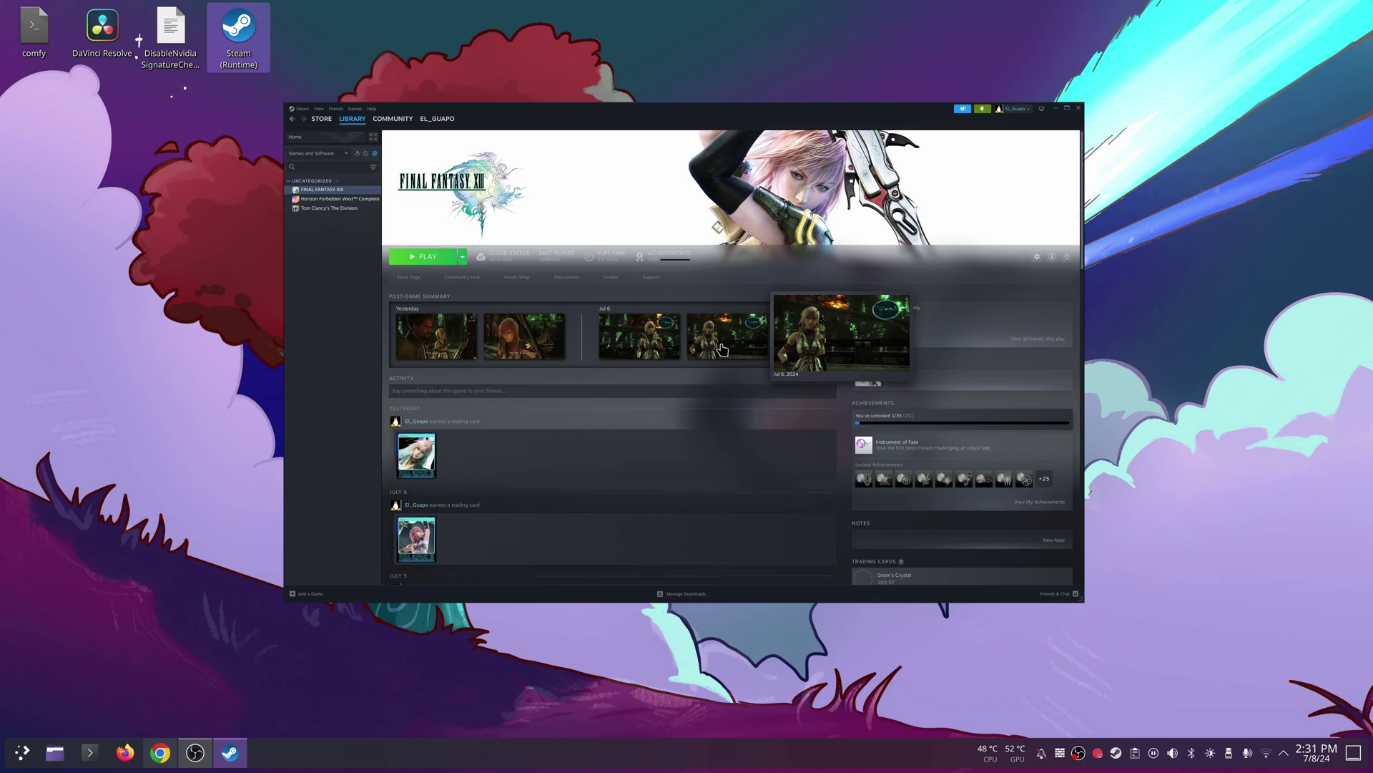
pyautogui.click(705, 399)
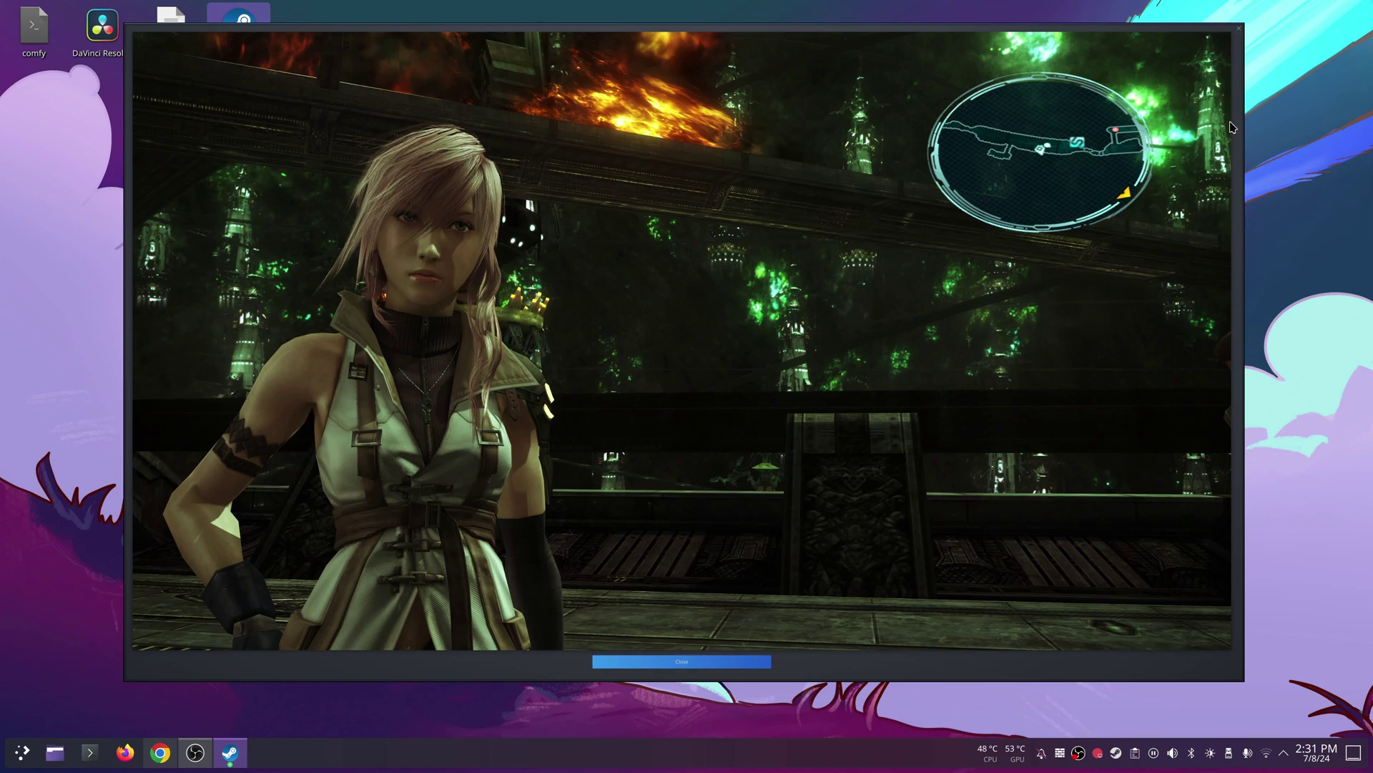
pyautogui.click(1238, 28)
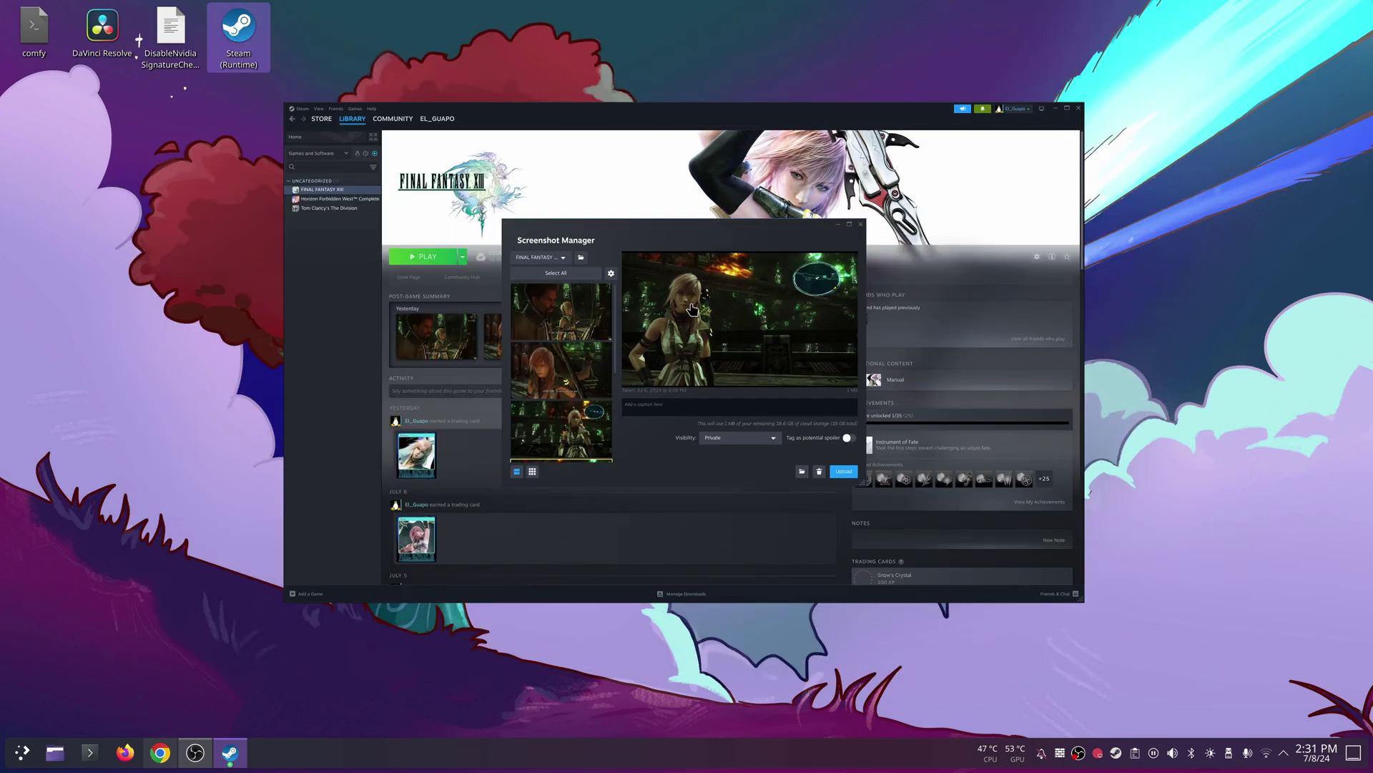
pyautogui.click(861, 225)
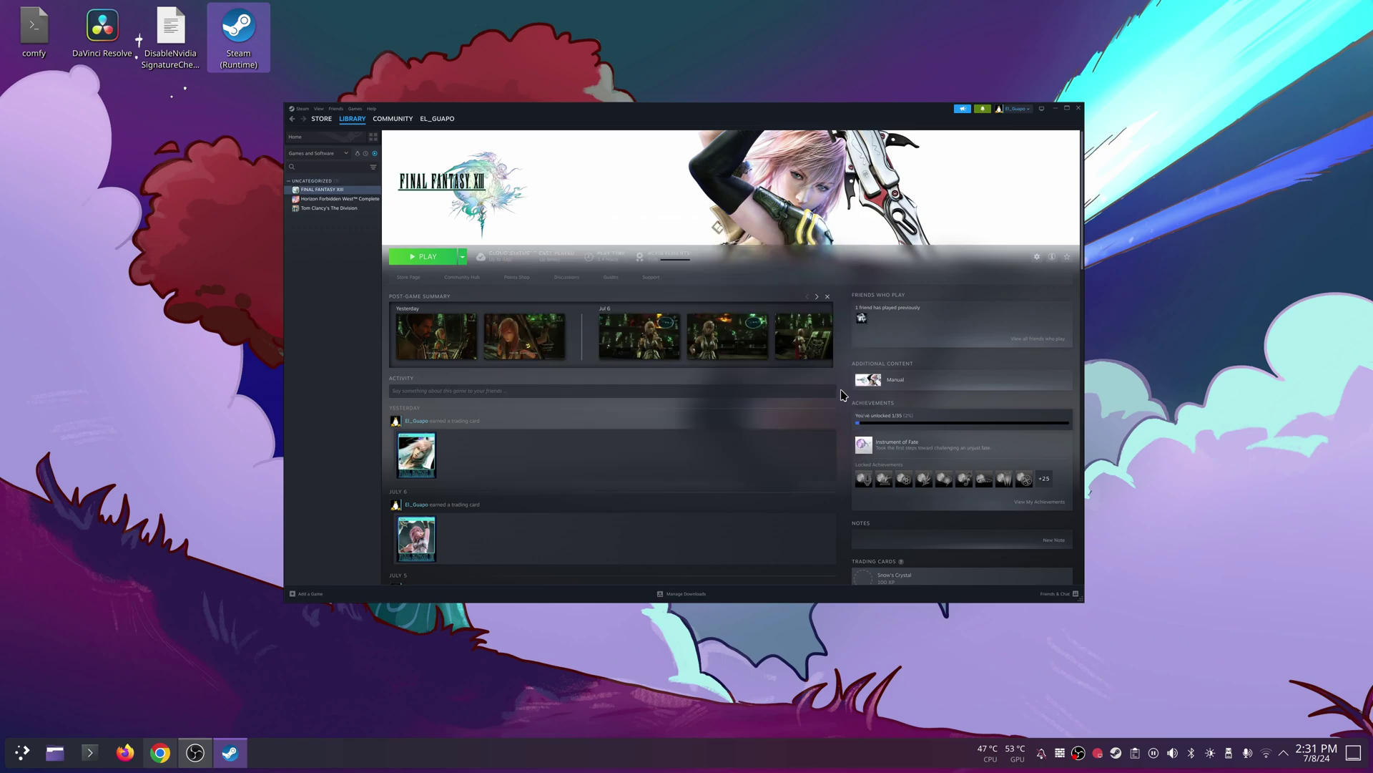
# View another Jul 6 screenshot full size, then close the Screenshot Manager
pyautogui.click(621, 341)
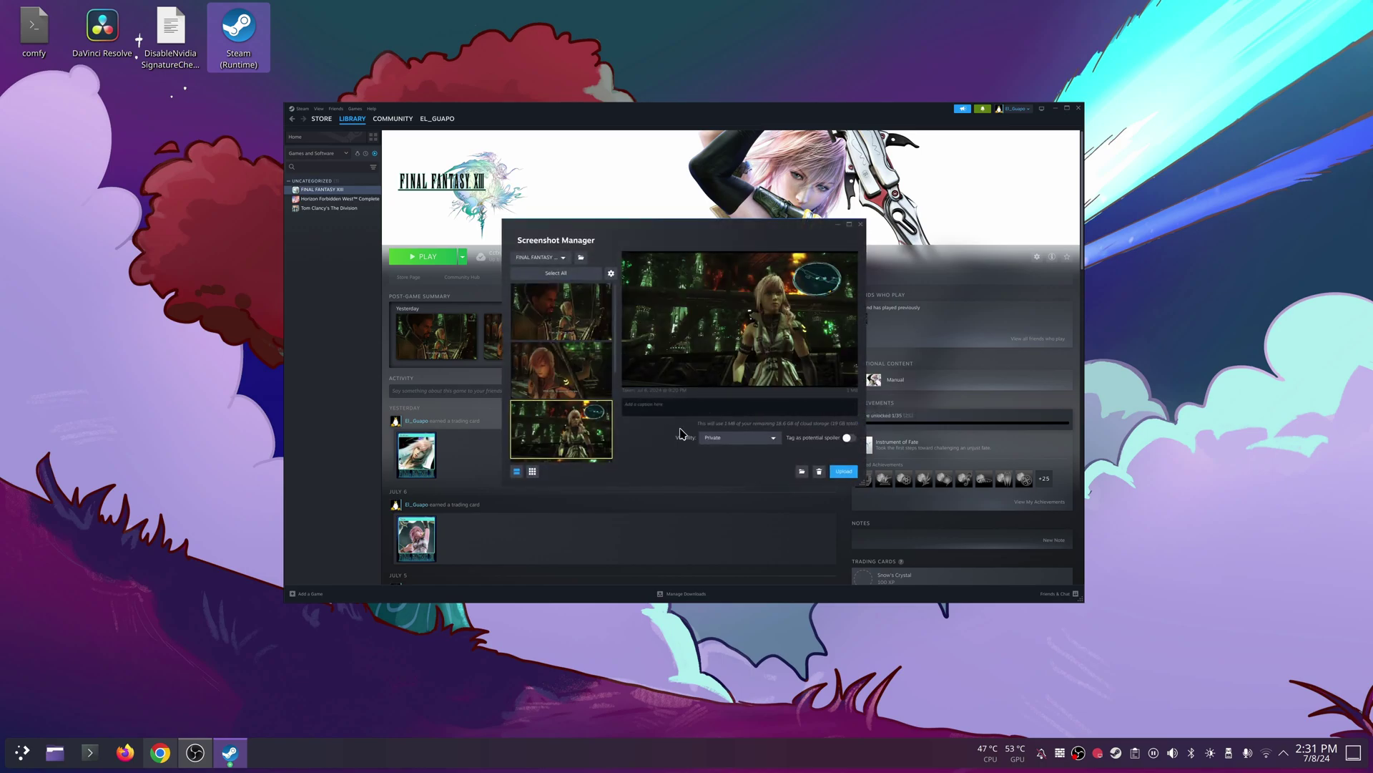
pyautogui.click(730, 370)
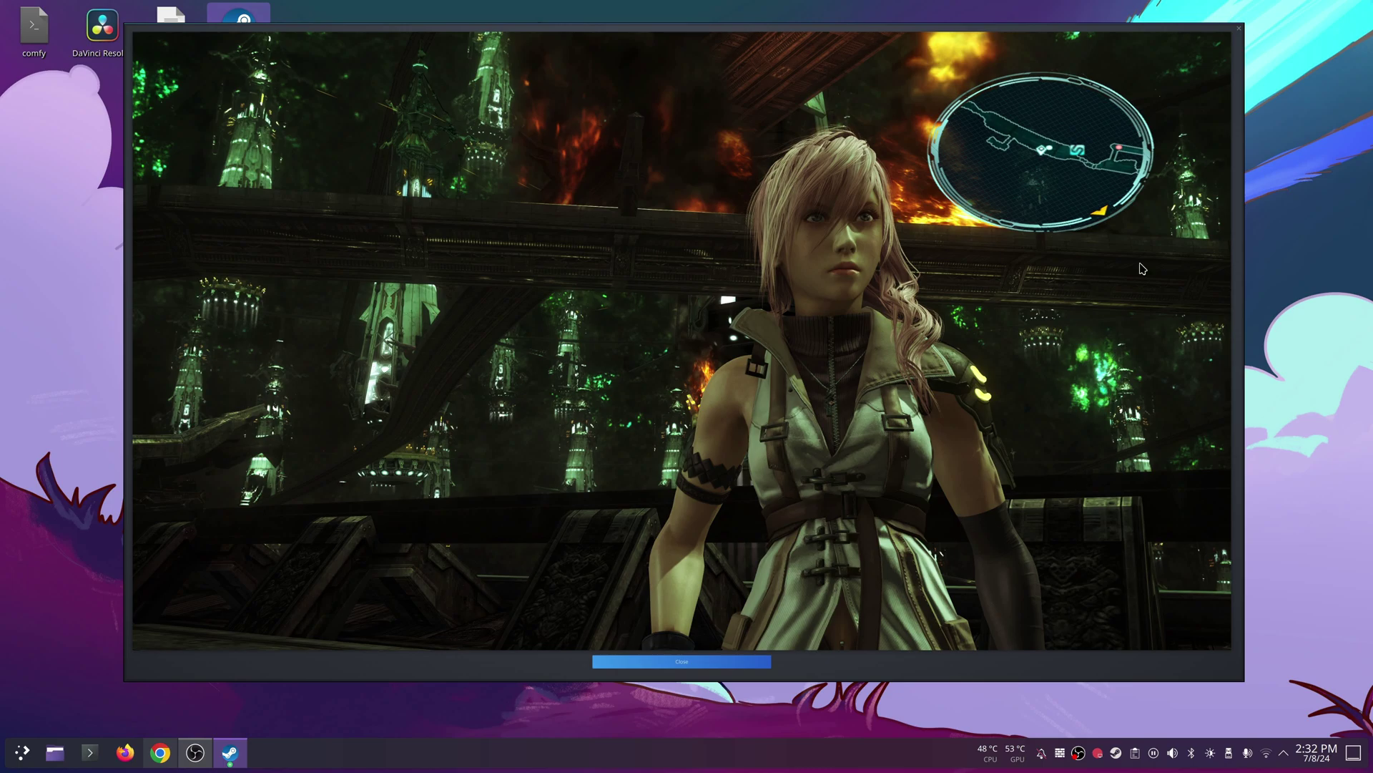
pyautogui.click(1240, 28)
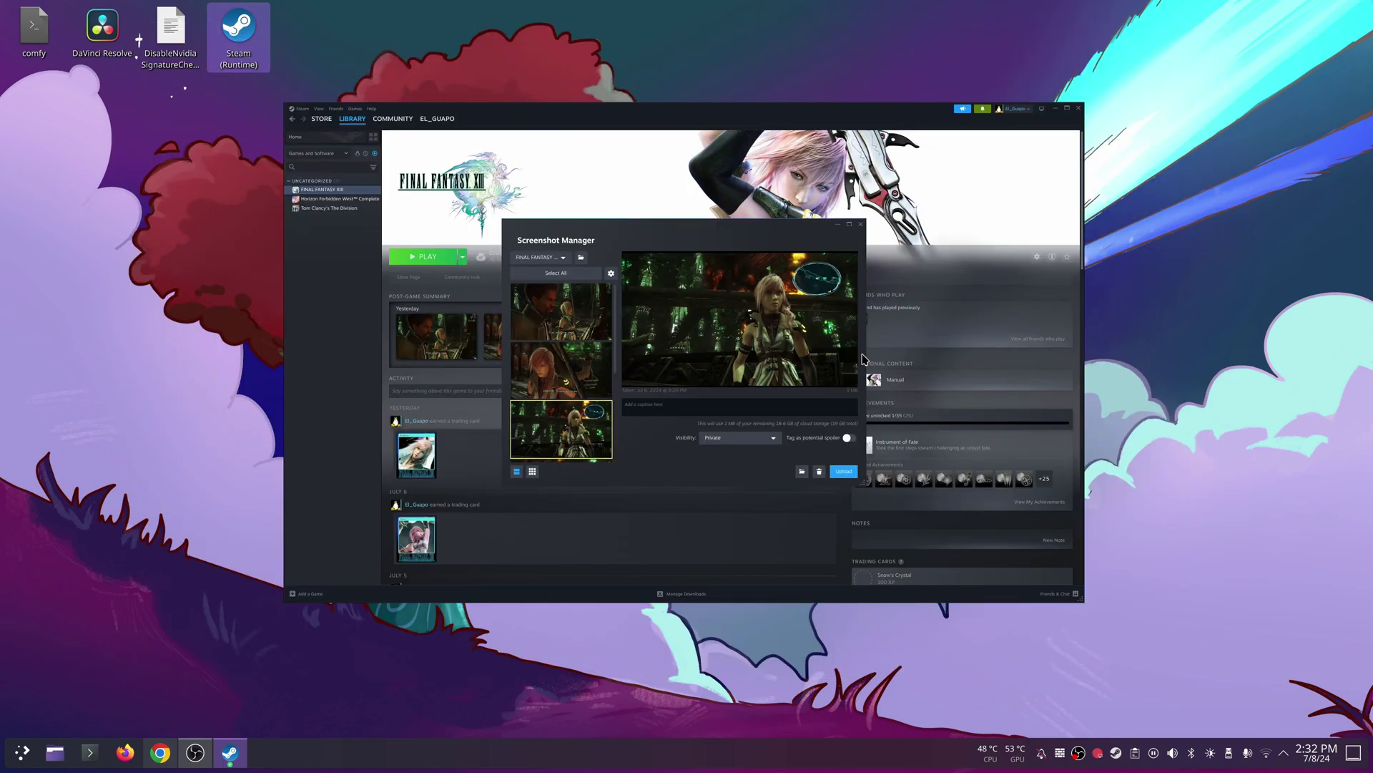
pyautogui.click(862, 226)
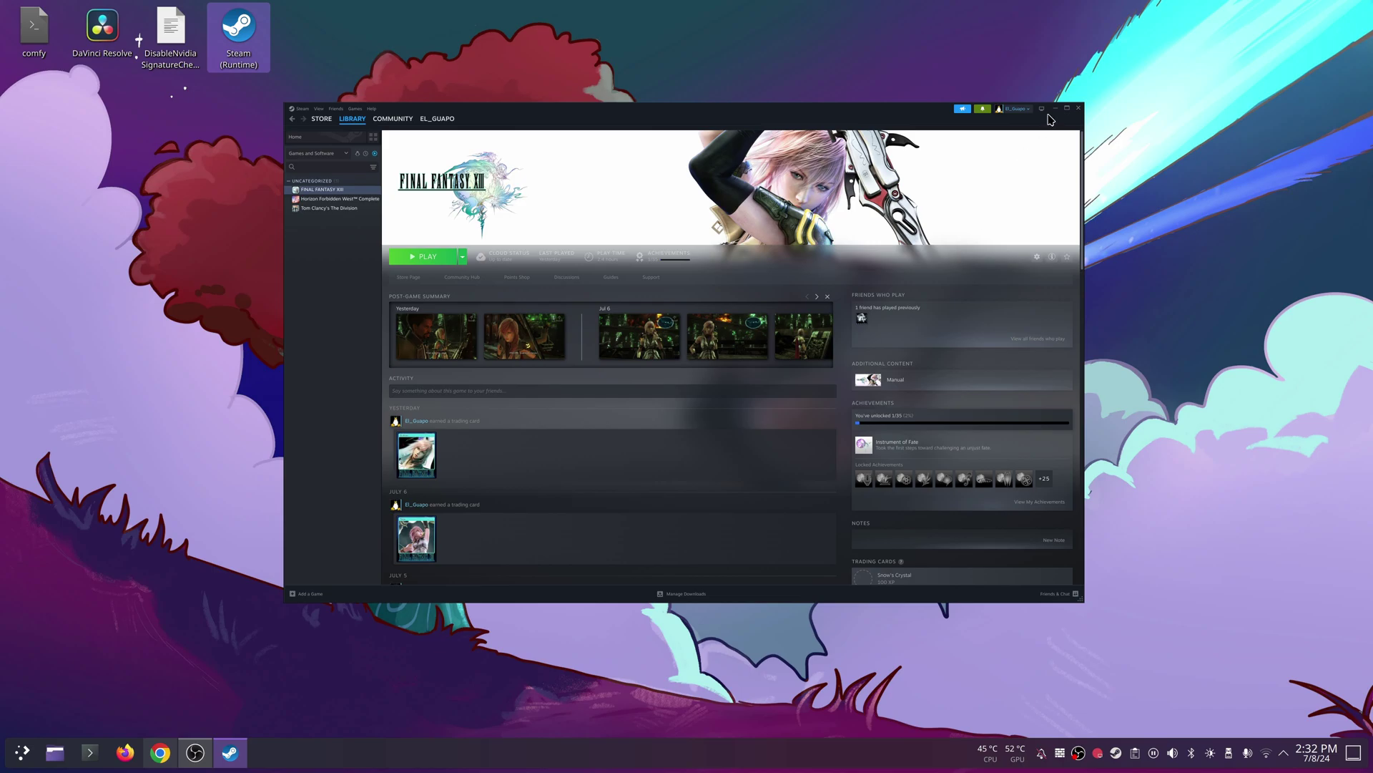
# Exit Steam from the Steam menu
pyautogui.click(297, 108)
pyautogui.click(322, 213)
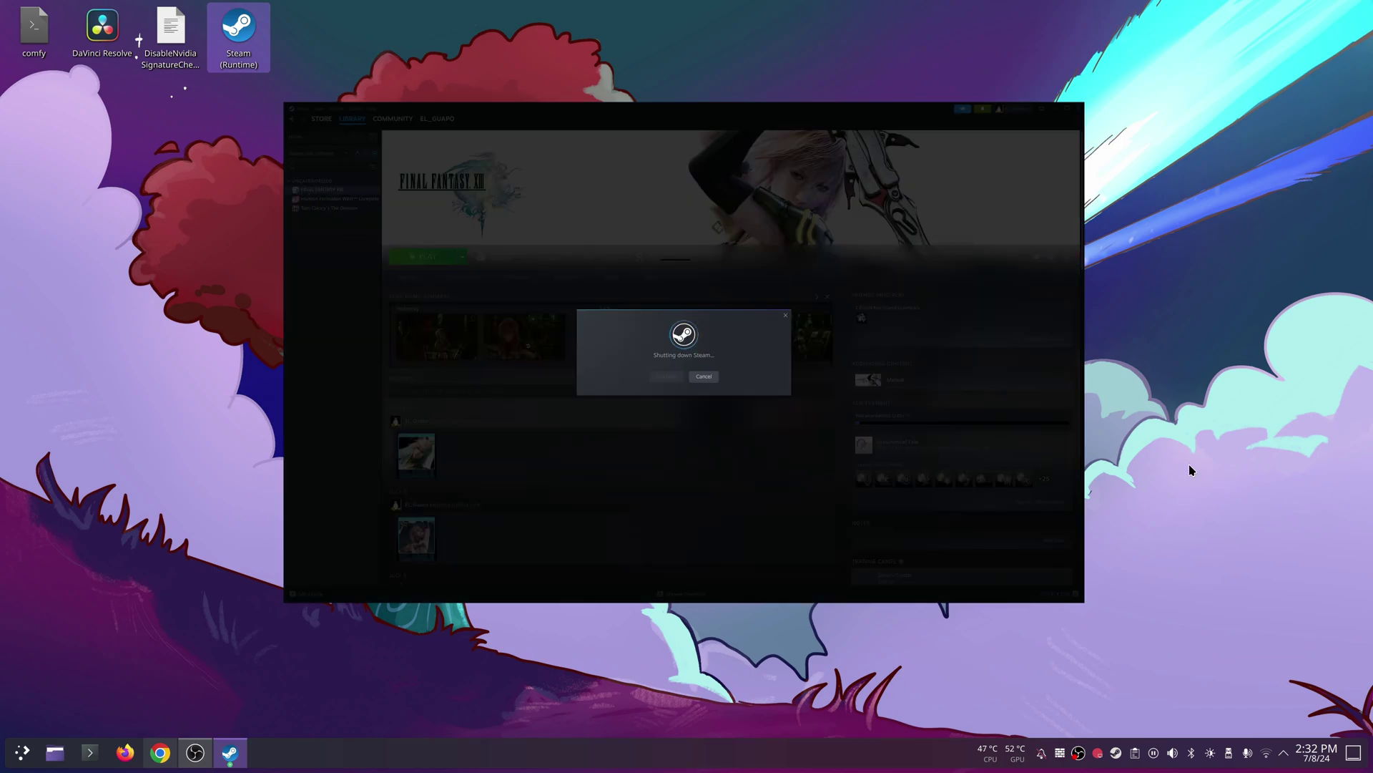